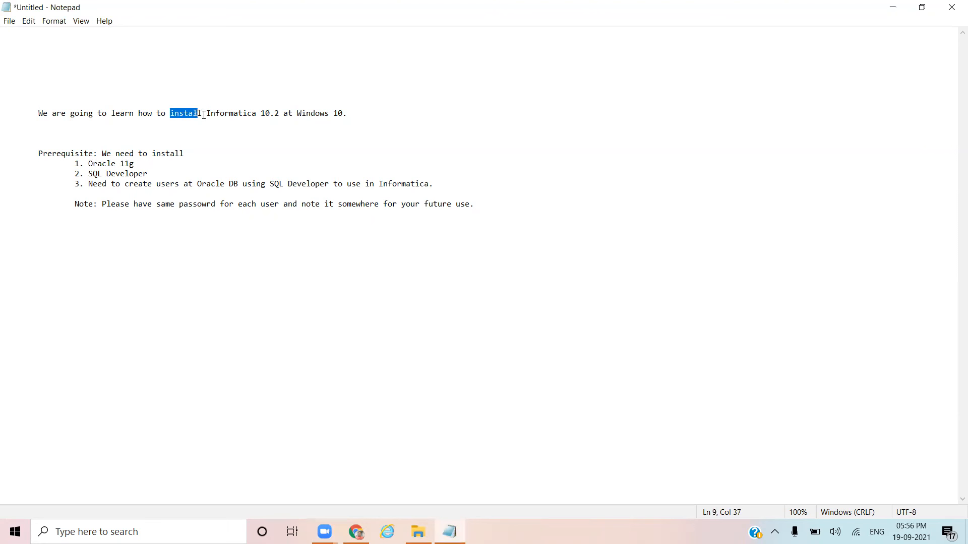
# Step: Highlight the SQL Developer and third prerequisite lines in the installation notes
pyautogui.click(88, 174)
pyautogui.moveTo(85, 174); pyautogui.dragTo(148, 173)
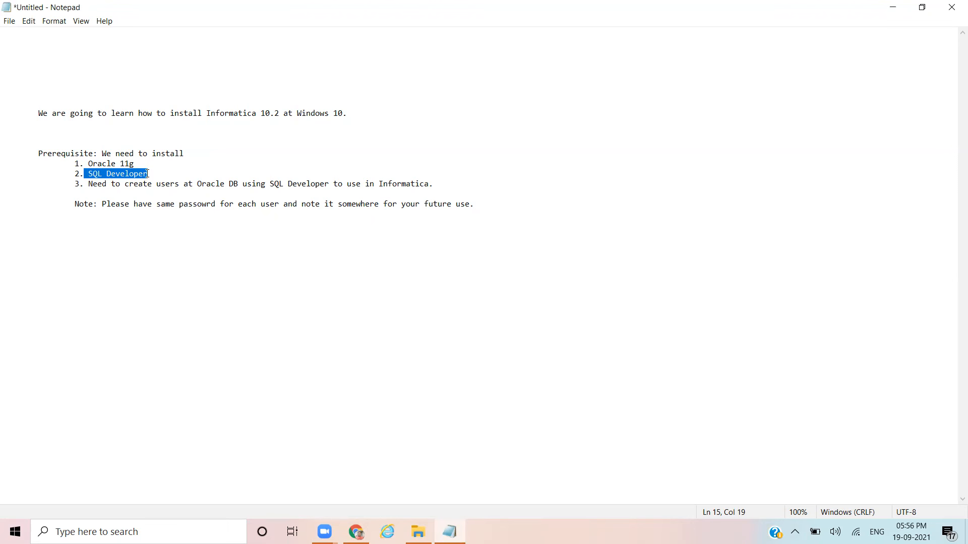
pyautogui.click(87, 185)
pyautogui.moveTo(87, 184); pyautogui.dragTo(428, 187)
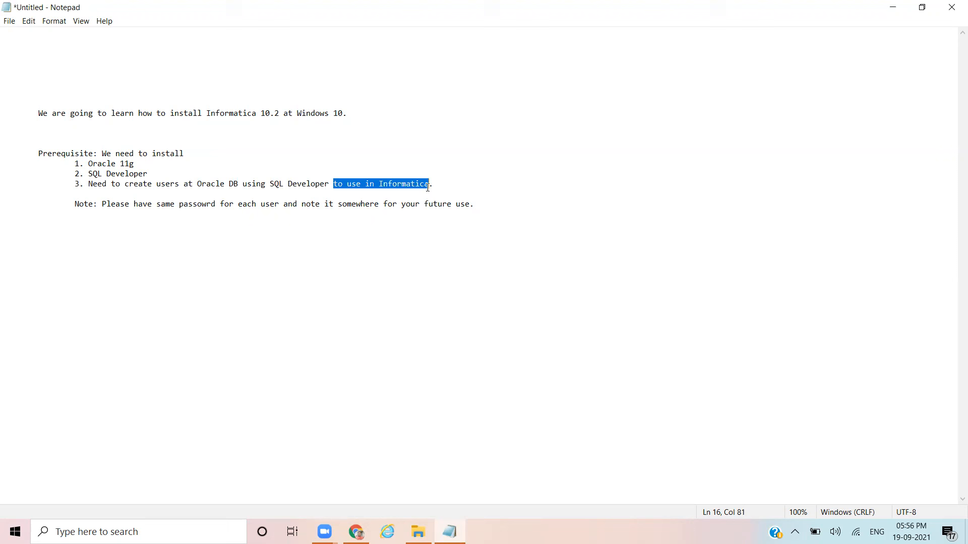
pyautogui.click(453, 187)
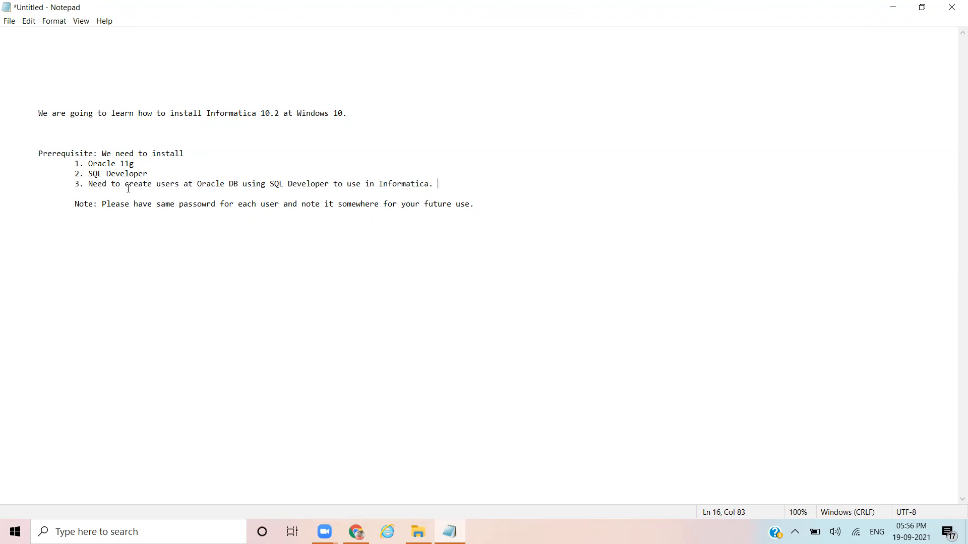
# Step: Highlight the note about using one password, then bring up the Downloads folder
pyautogui.moveTo(101, 202); pyautogui.dragTo(301, 210)
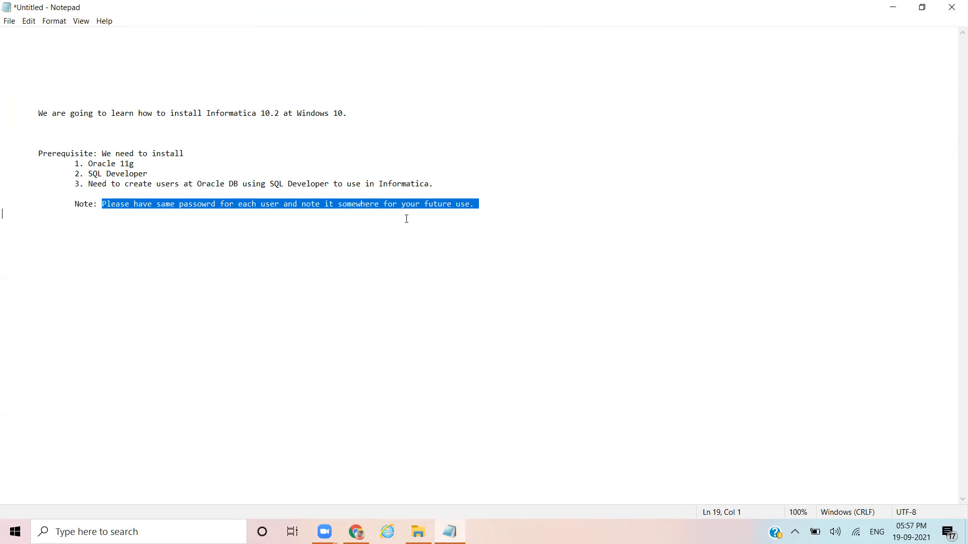
pyautogui.click(497, 207)
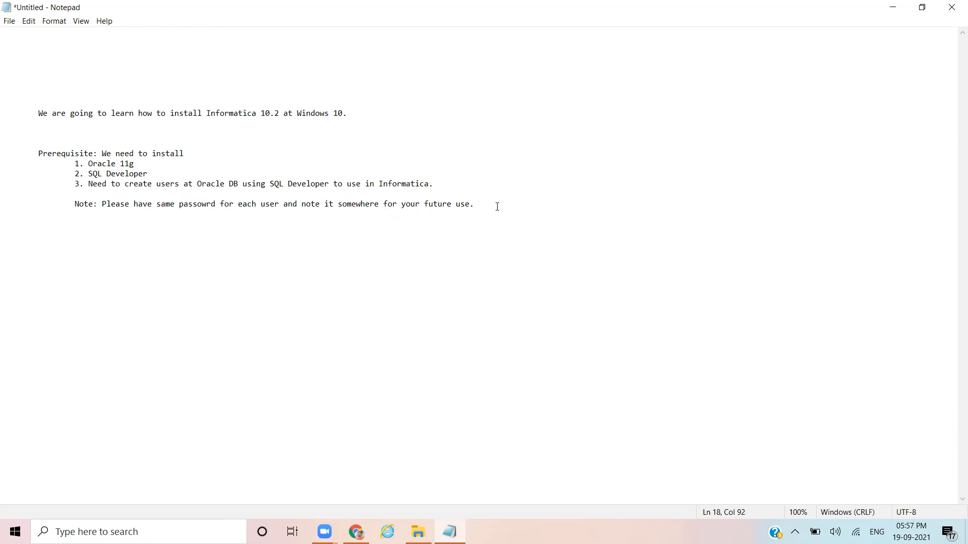
pyautogui.click(419, 532)
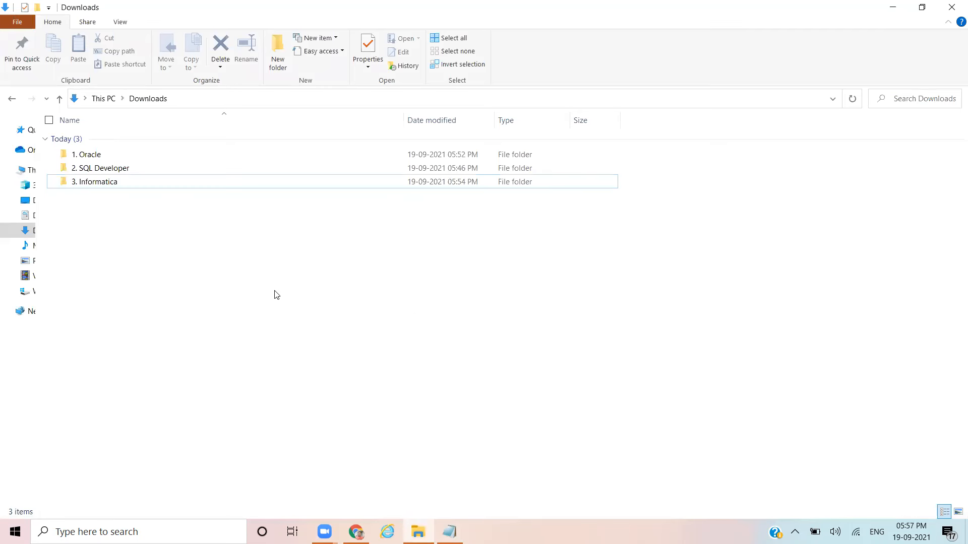
pyautogui.click(82, 154)
pyautogui.click(101, 168)
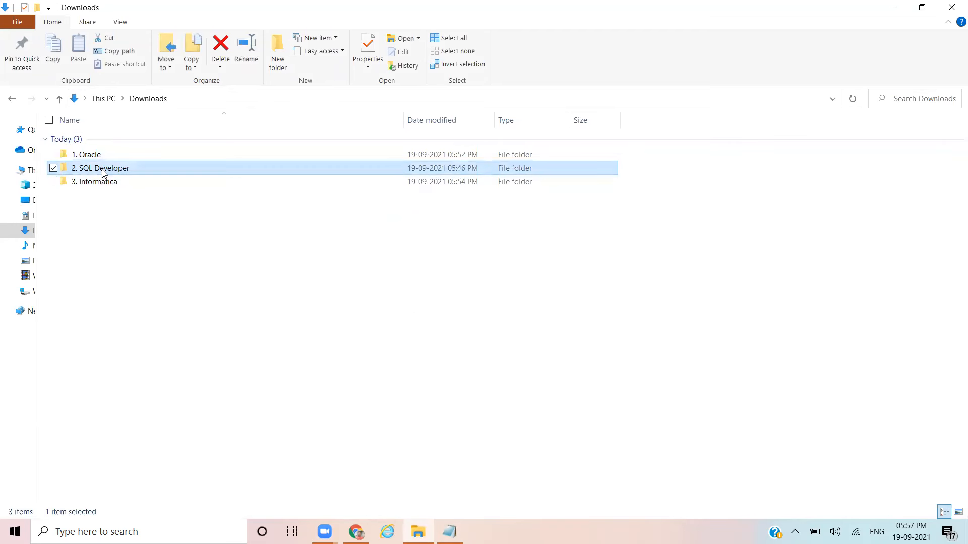
pyautogui.click(103, 183)
pyautogui.click(120, 228)
pyautogui.click(105, 183)
pyautogui.click(101, 154)
pyautogui.click(105, 168)
pyautogui.click(119, 225)
pyautogui.click(105, 168)
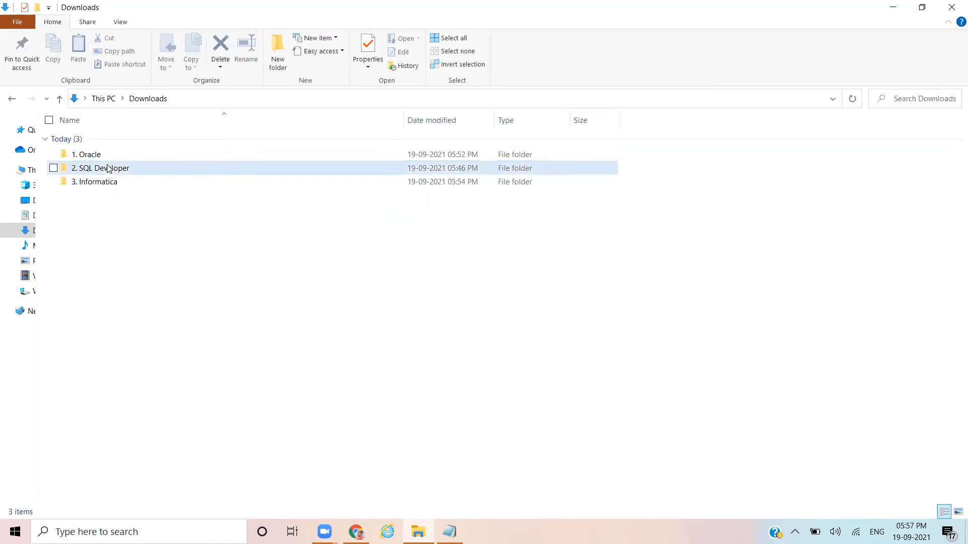
pyautogui.click(98, 155)
pyautogui.click(108, 169)
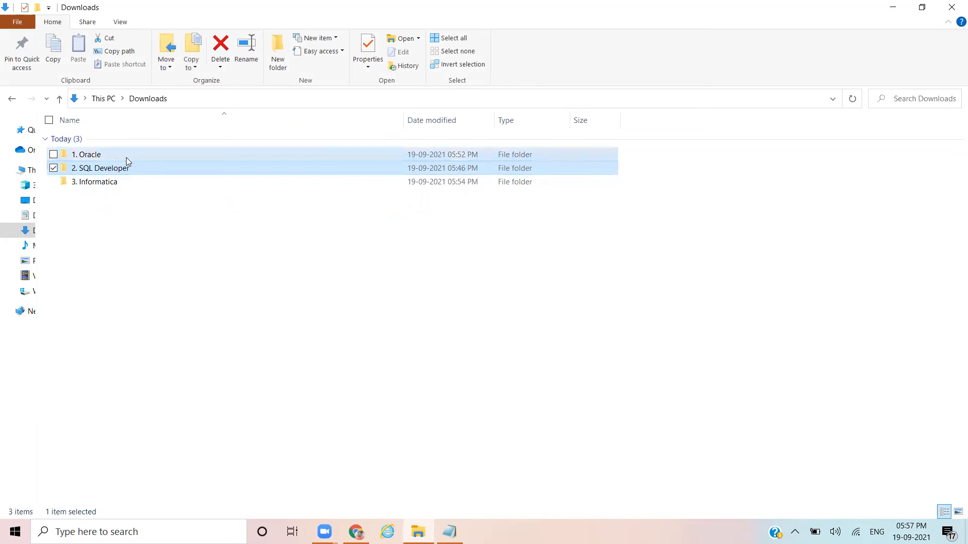
pyautogui.click(126, 183)
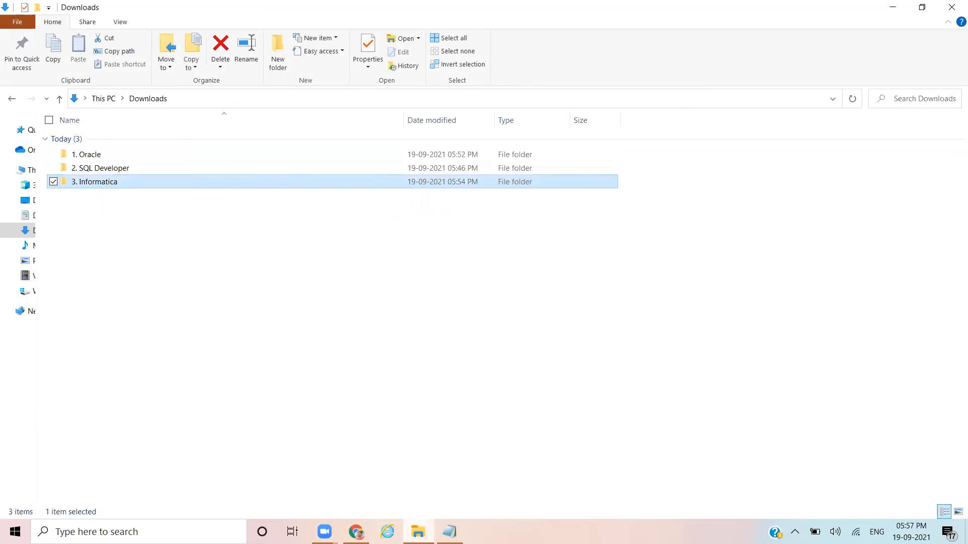
pyautogui.click(356, 533)
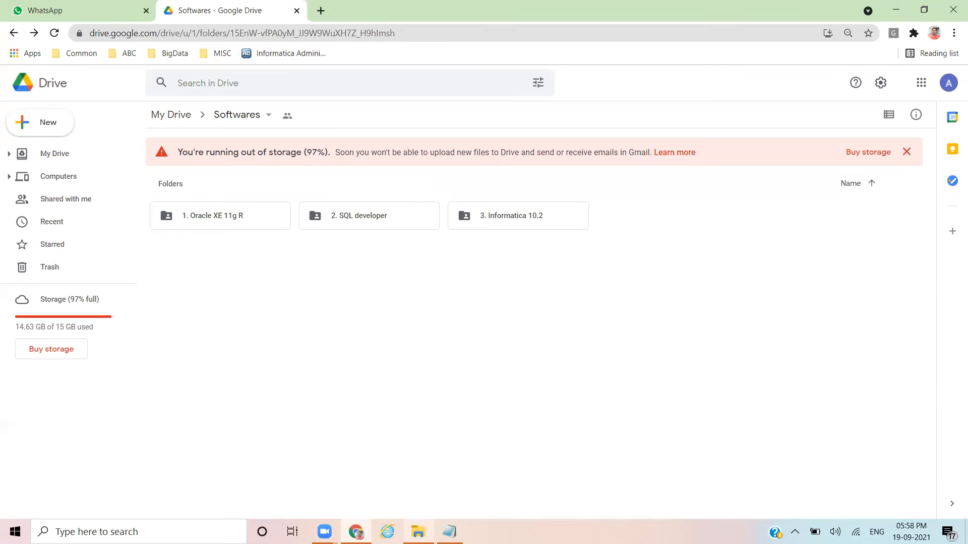
pyautogui.moveTo(419, 532)
pyautogui.click(412, 499)
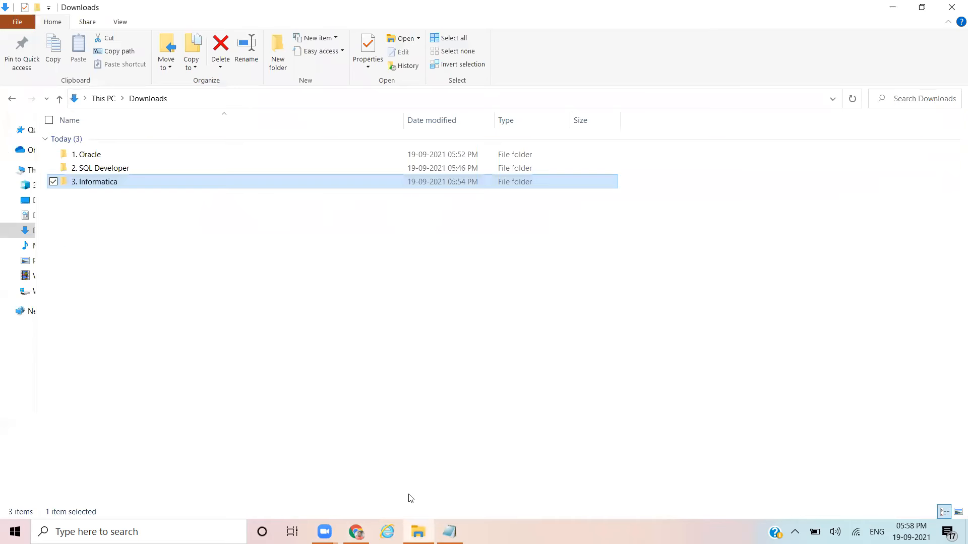
# Step: Open the 3. Informatica folder and widen the Name column to show full archive names
pyautogui.click(87, 154)
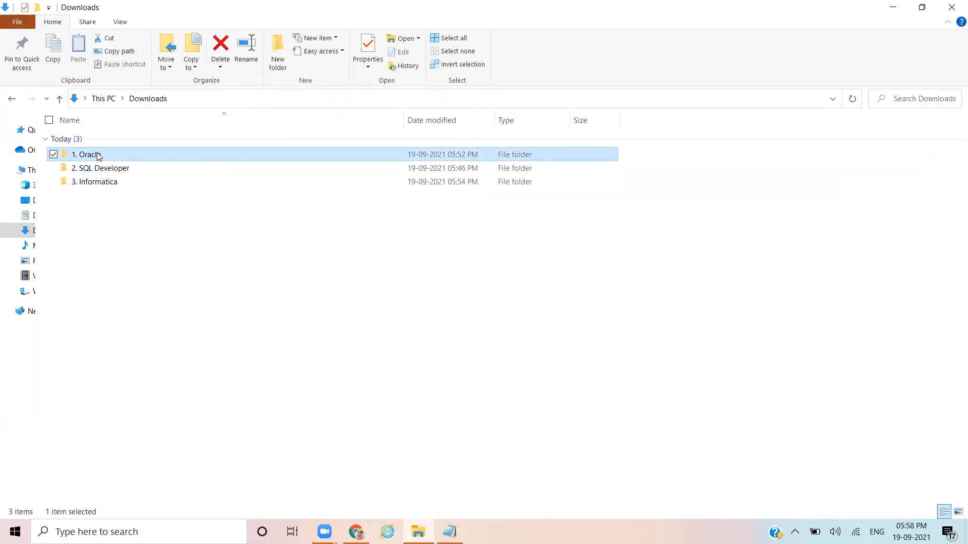
pyautogui.click(100, 172)
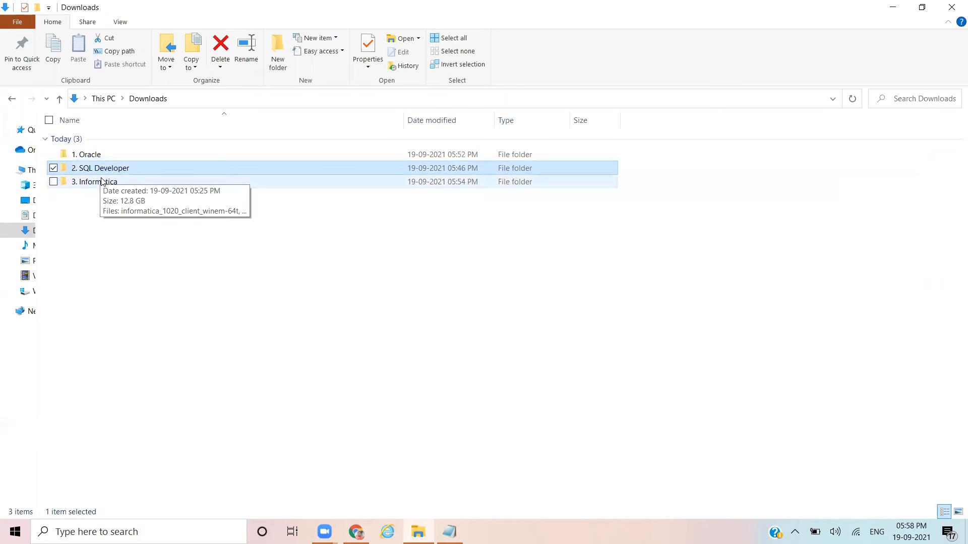
pyautogui.click(103, 184)
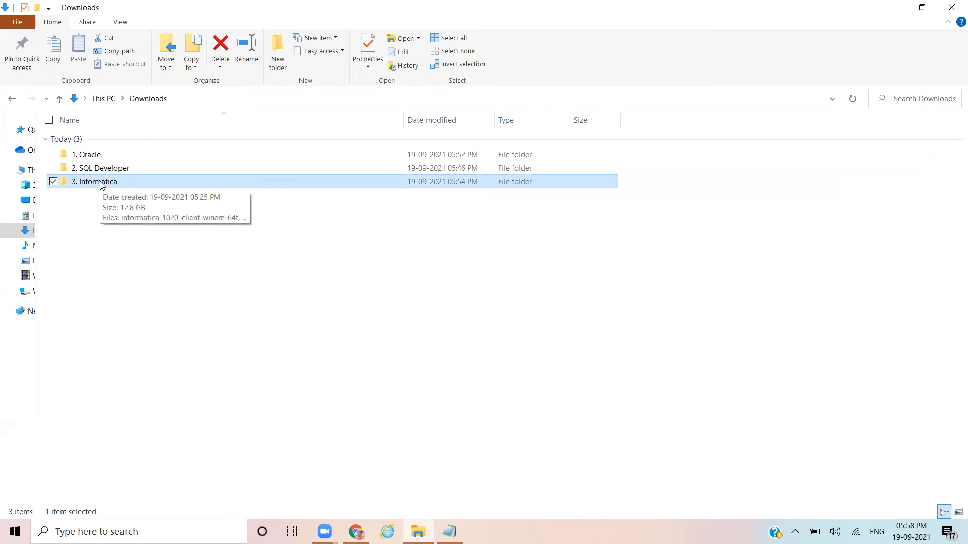
pyautogui.doubleClick(100, 185)
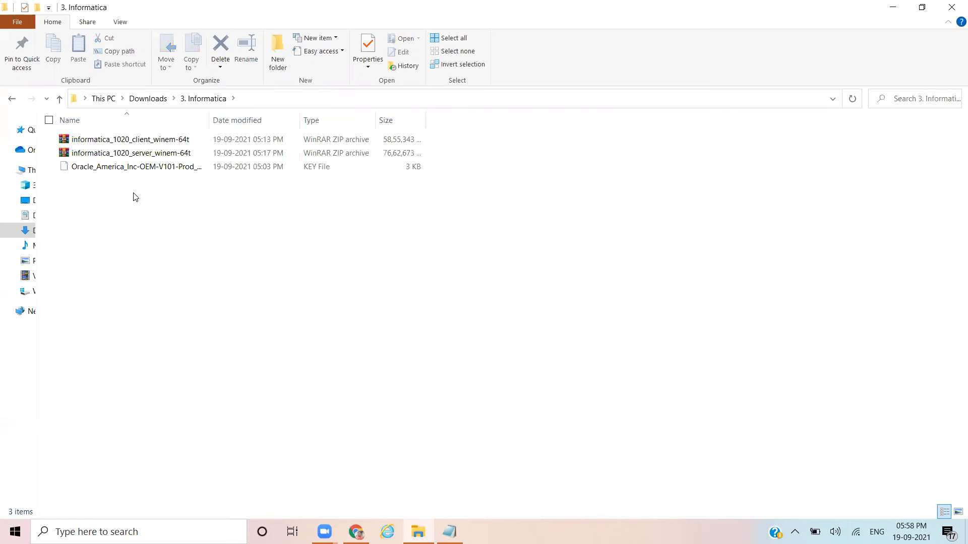
pyautogui.moveTo(210, 115); pyautogui.dragTo(294, 114)
pyautogui.click(169, 143)
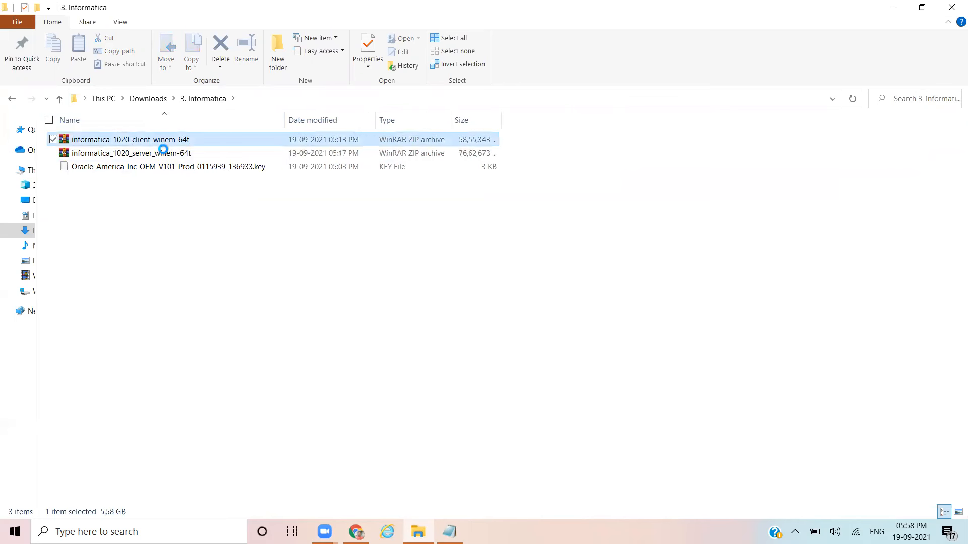
pyautogui.click(163, 156)
pyautogui.click(164, 167)
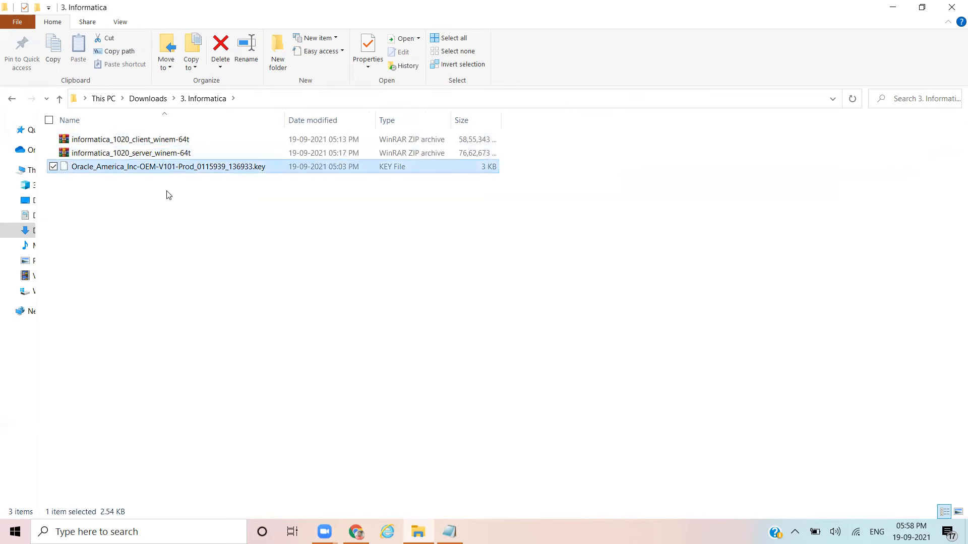
# Step: Extract the Informatica server and client zips into their own folders, then return to Downloads
pyautogui.click(135, 154)
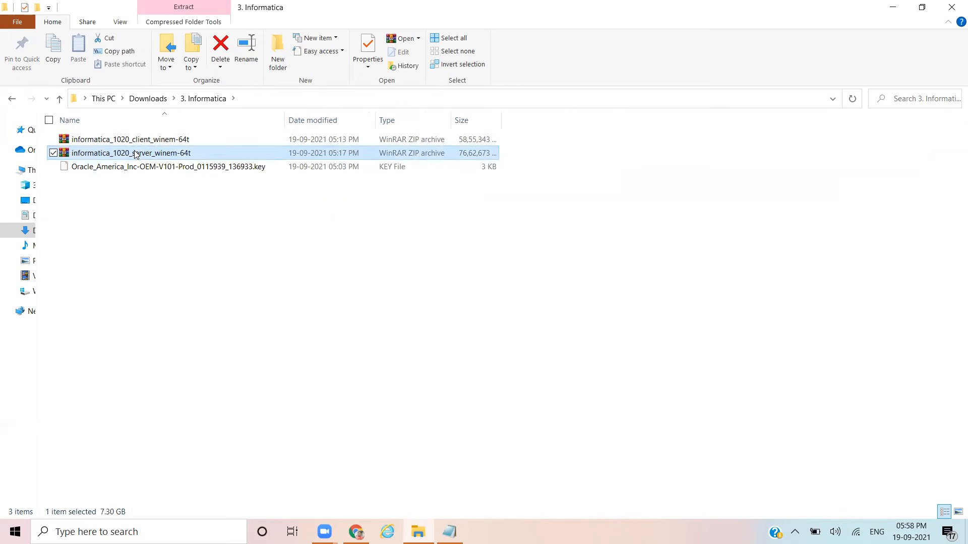
pyautogui.rightClick(136, 154)
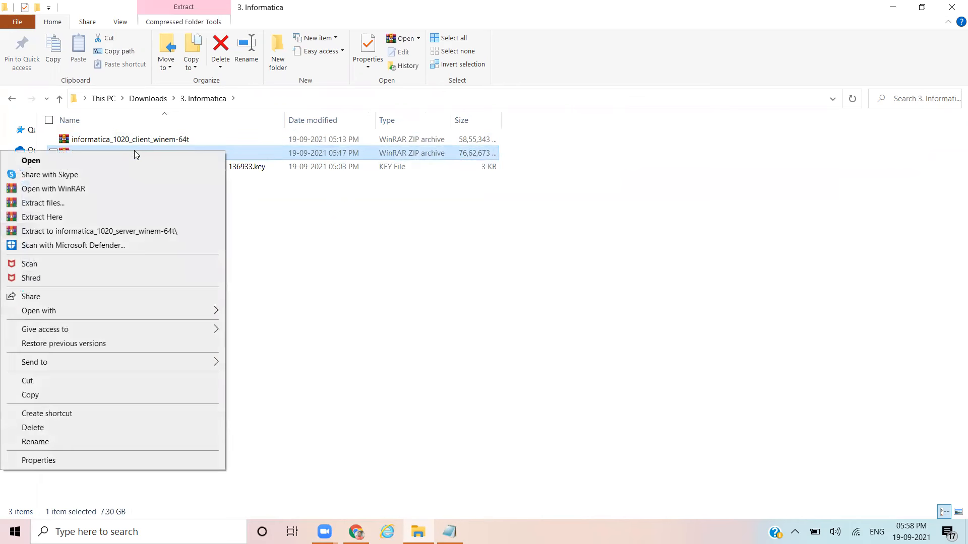
pyautogui.click(117, 233)
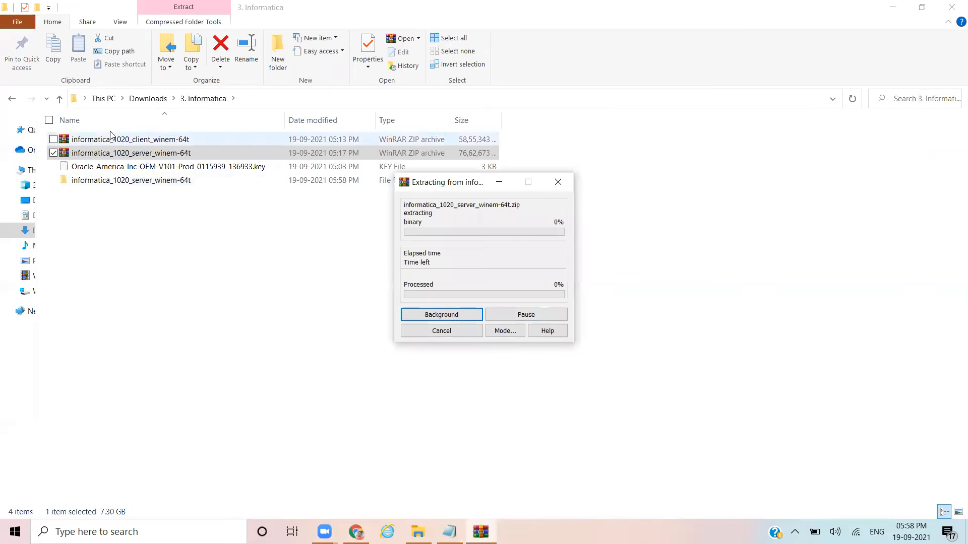
pyautogui.click(116, 153)
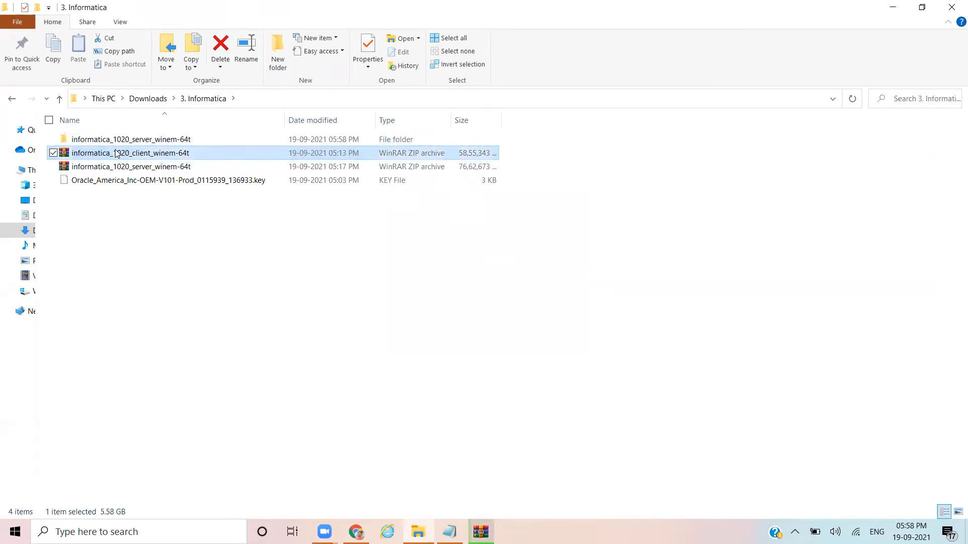
pyautogui.rightClick(115, 153)
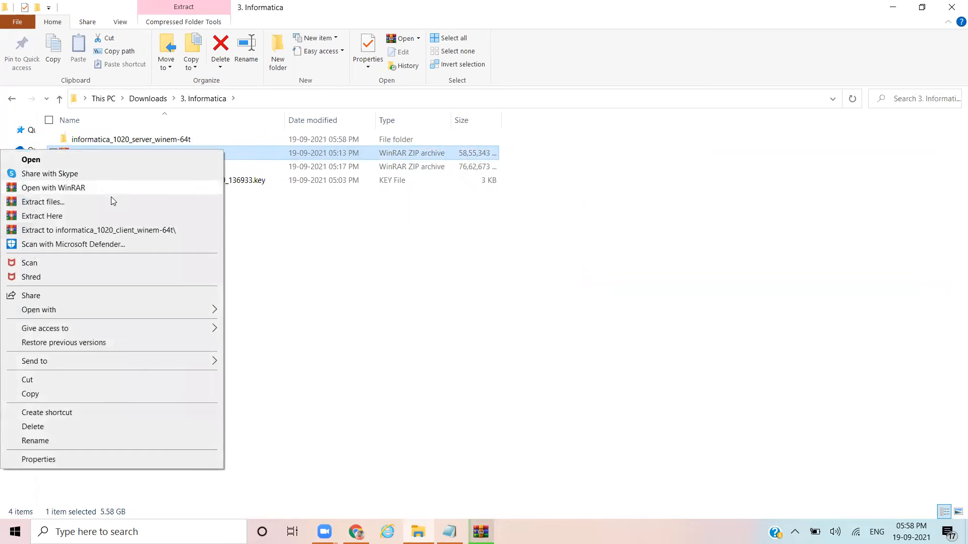
pyautogui.click(115, 231)
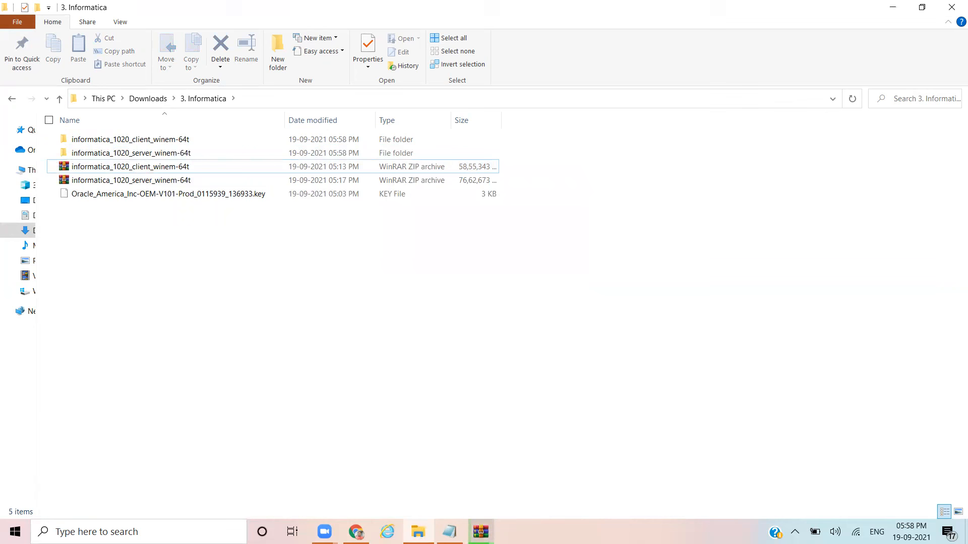
pyautogui.moveTo(480, 532)
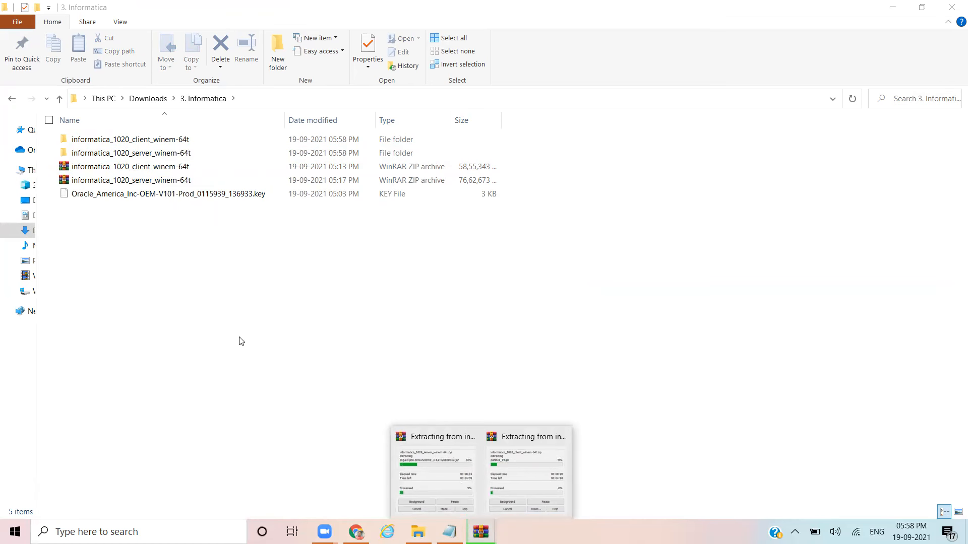
pyautogui.click(149, 99)
# Step: In 1. Oracle, extract the OracleXE112_Win64 archive into its own folder
pyautogui.doubleClick(107, 157)
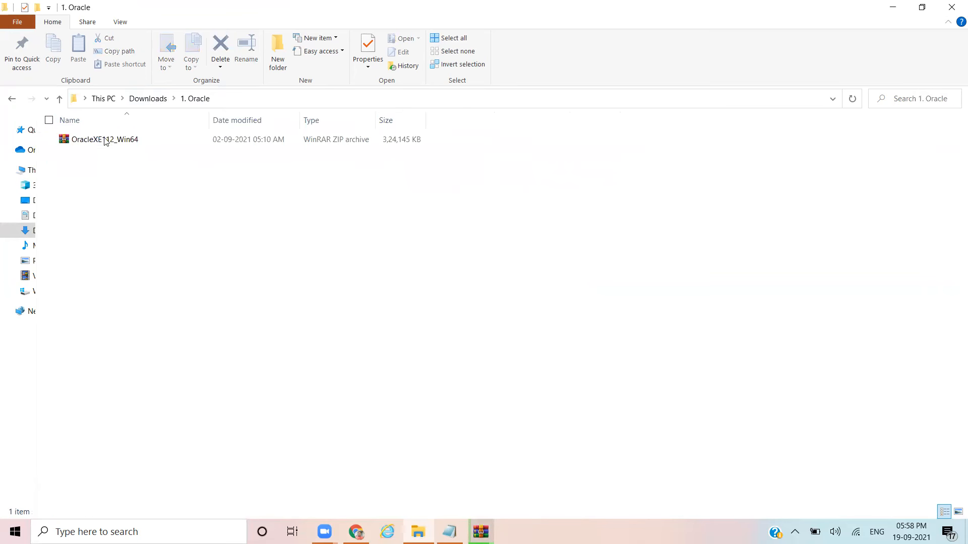
pyautogui.click(103, 139)
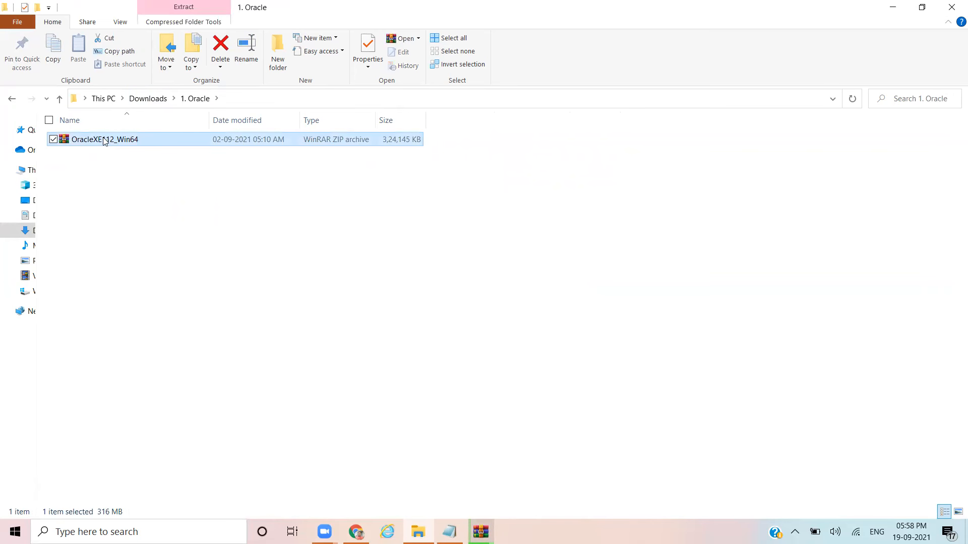
pyautogui.rightClick(102, 140)
pyautogui.click(78, 219)
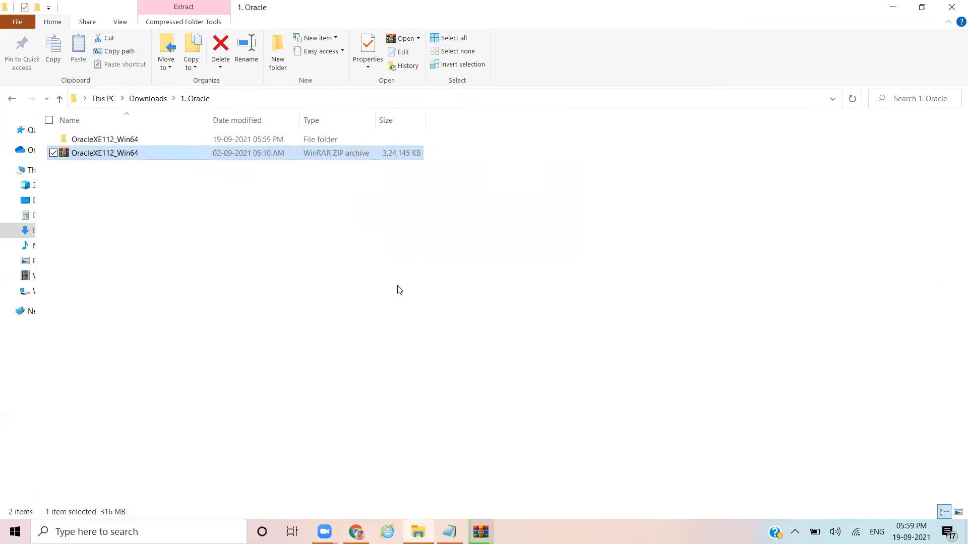
pyautogui.doubleClick(114, 144)
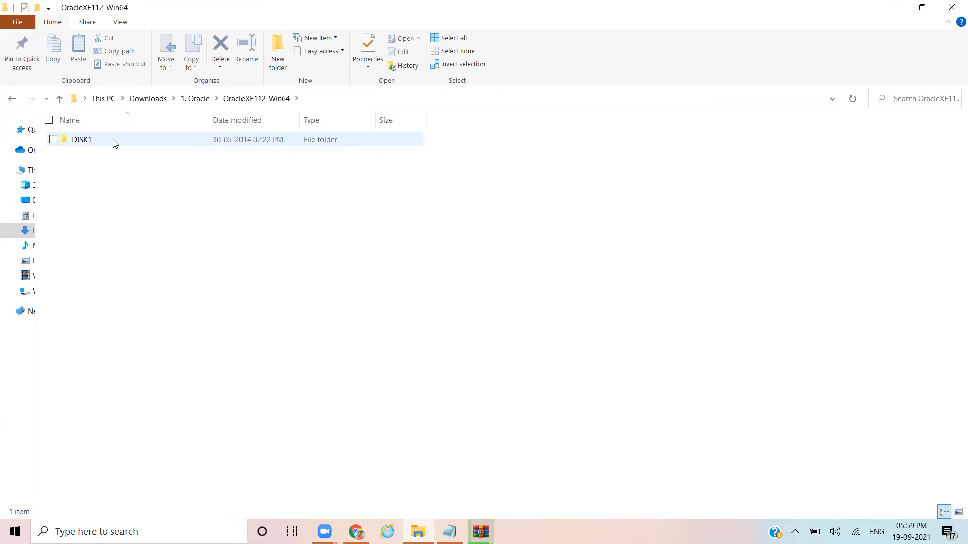
pyautogui.click(194, 99)
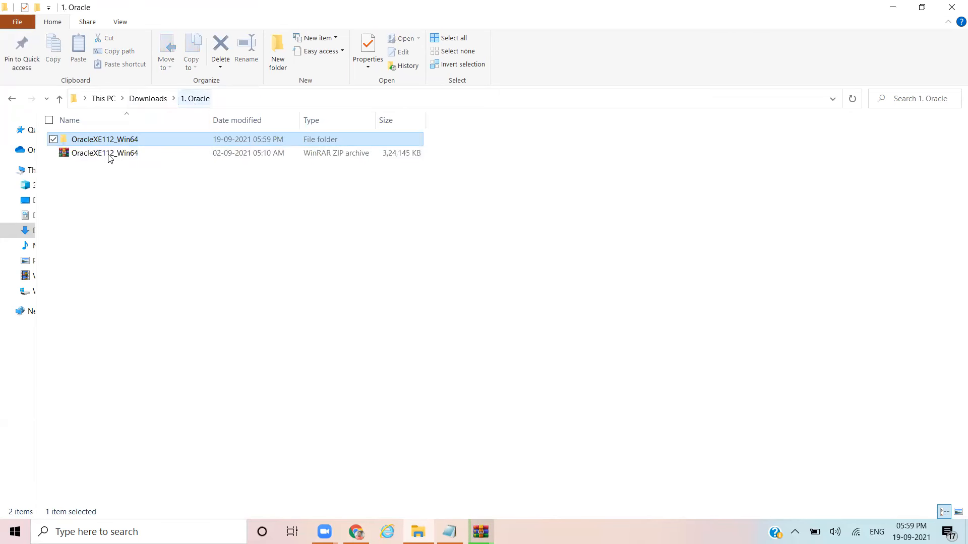
# Step: Permanently delete the OracleXE112_Win64 ZIP archive
pyautogui.click(83, 158)
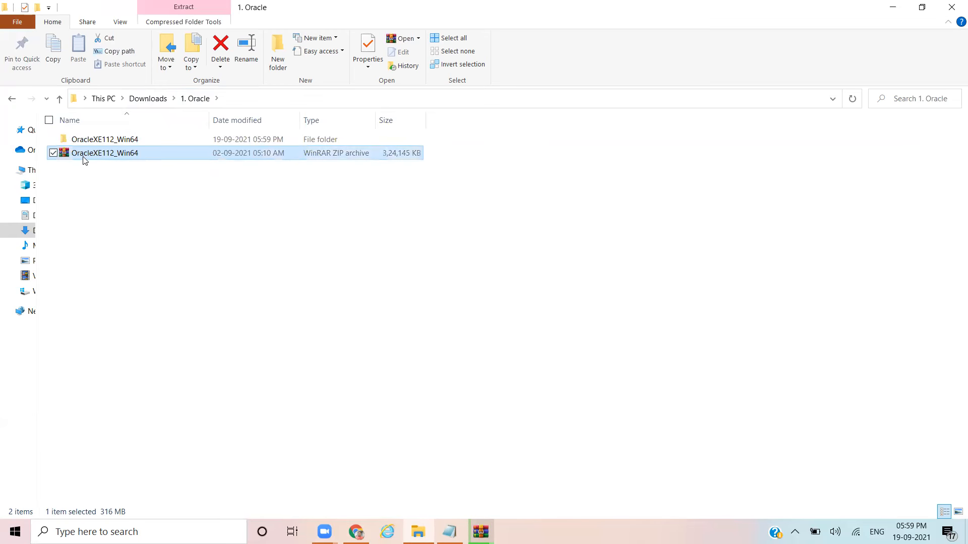
pyautogui.hotkey('shift', 'Delete')
pyautogui.press('Return')
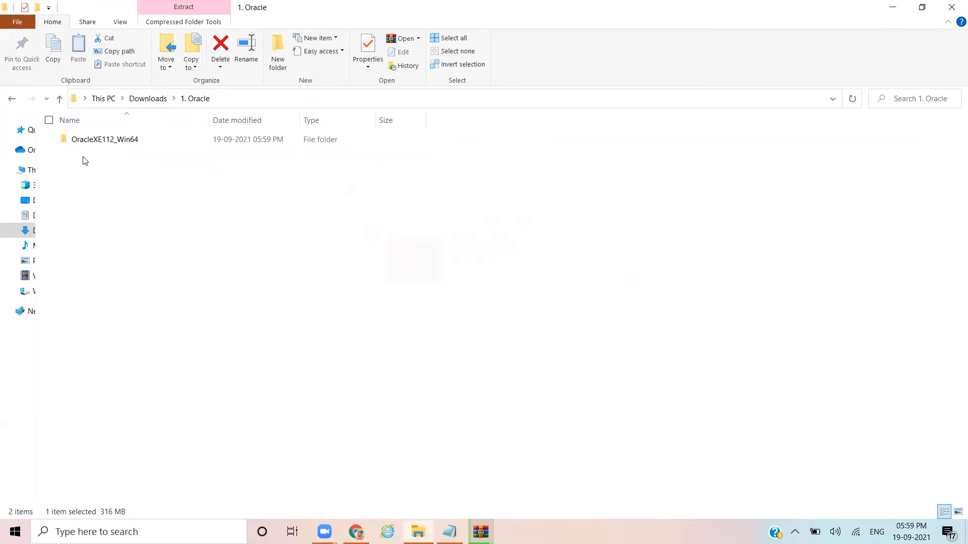
# Step: Run the setup in OracleXE112_Win64\DISK1 as administrator
pyautogui.doubleClick(99, 139)
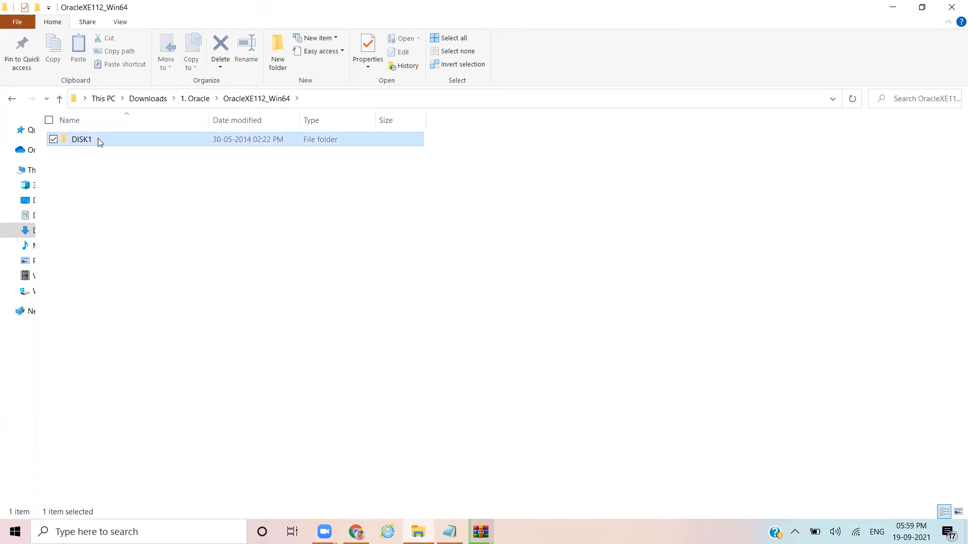
pyautogui.doubleClick(82, 140)
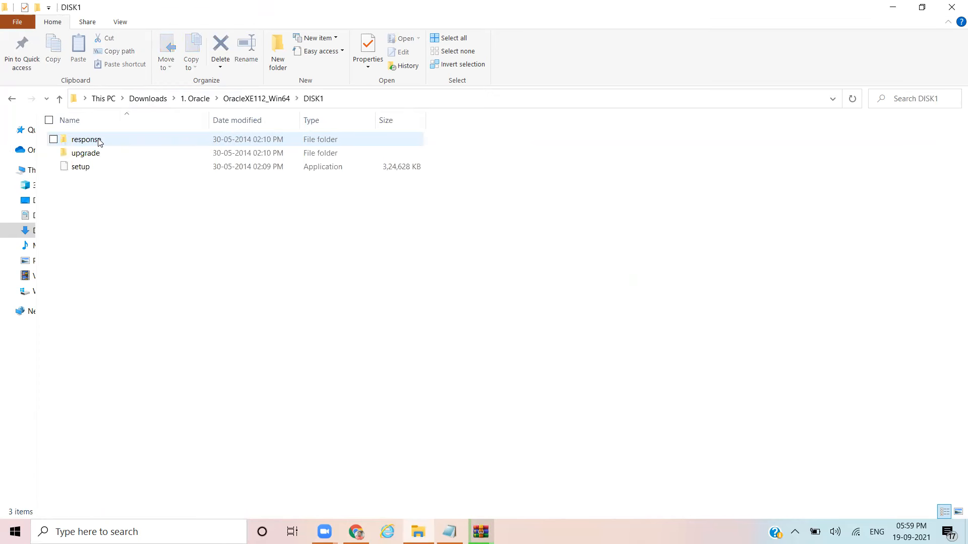
pyautogui.click(89, 167)
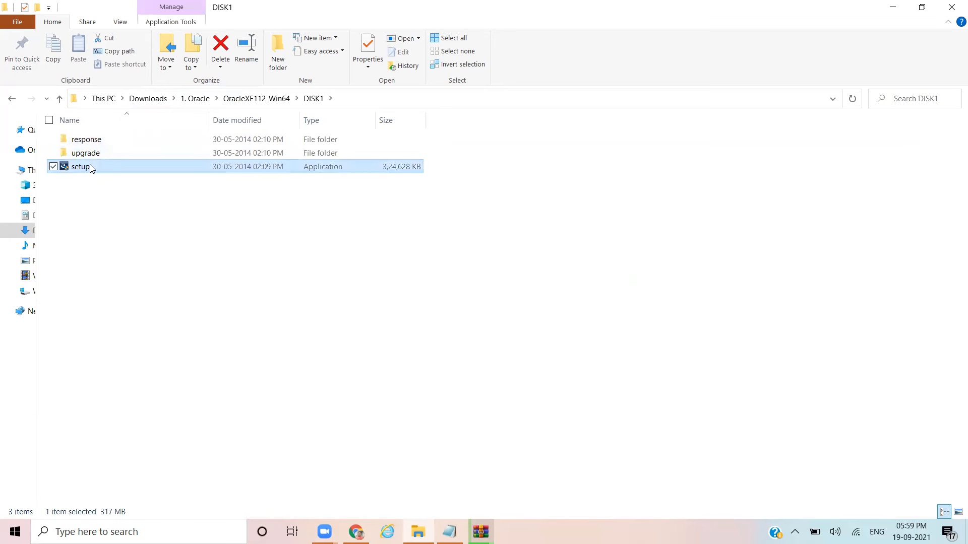
pyautogui.rightClick(90, 167)
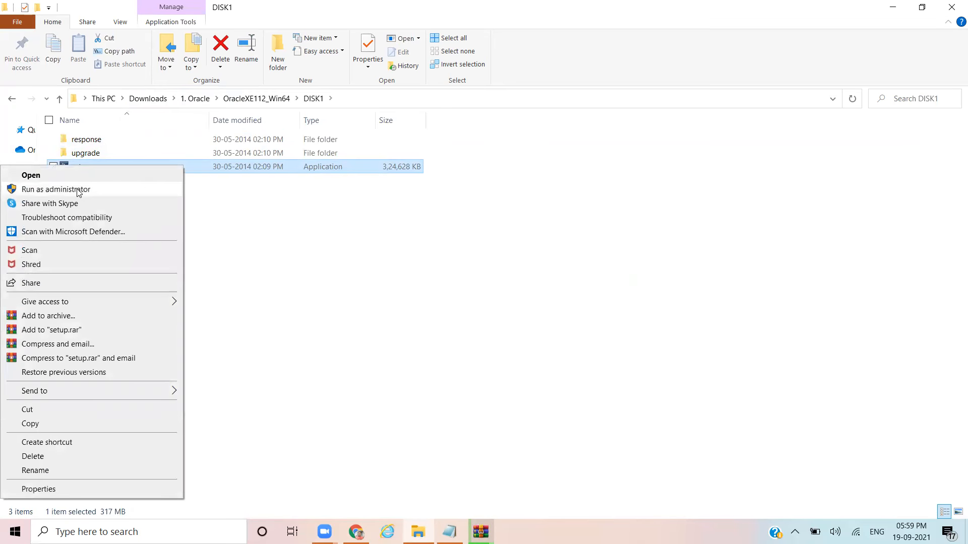
pyautogui.click(78, 191)
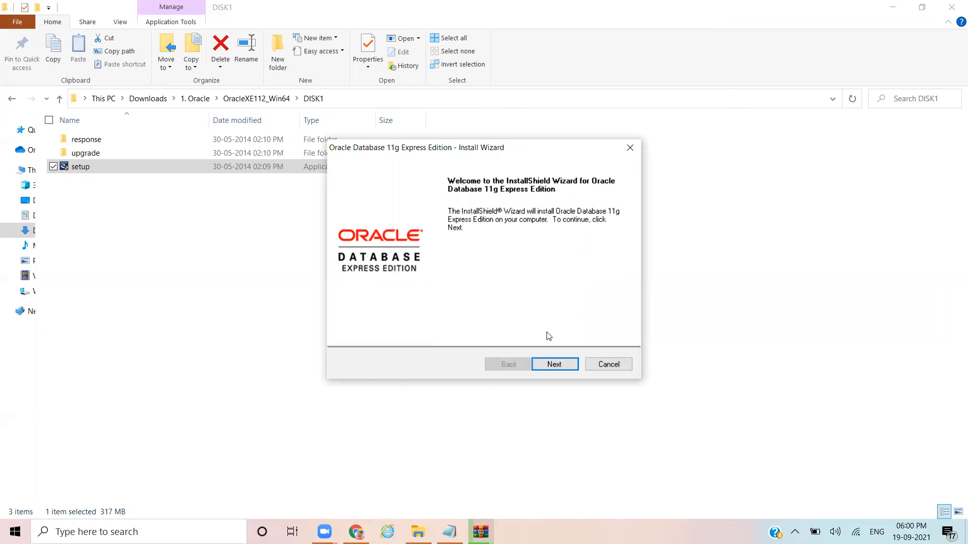
# Step: Accept the Oracle XE license and keep C:\oraclexe\ as the destination folder
pyautogui.click(552, 365)
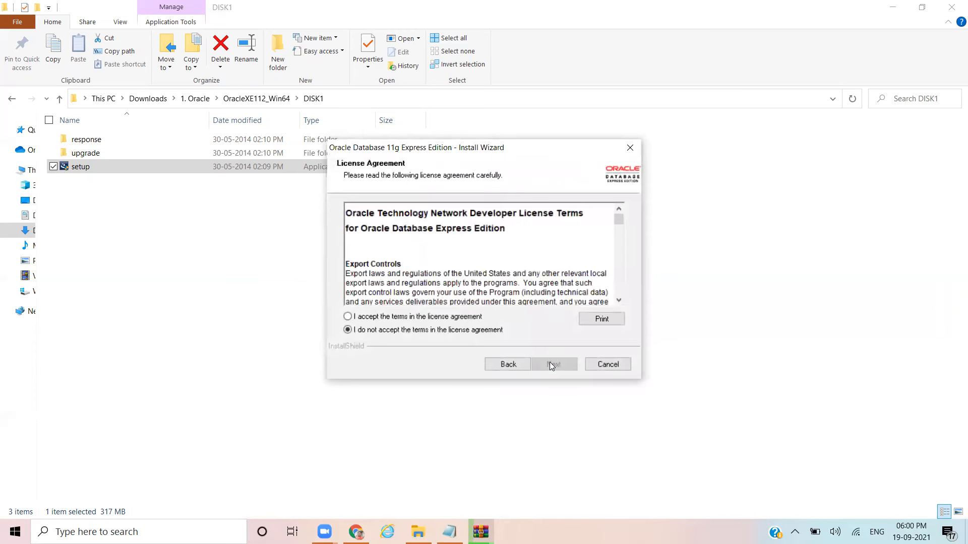
pyautogui.click(450, 318)
pyautogui.moveTo(619, 222); pyautogui.dragTo(619, 298)
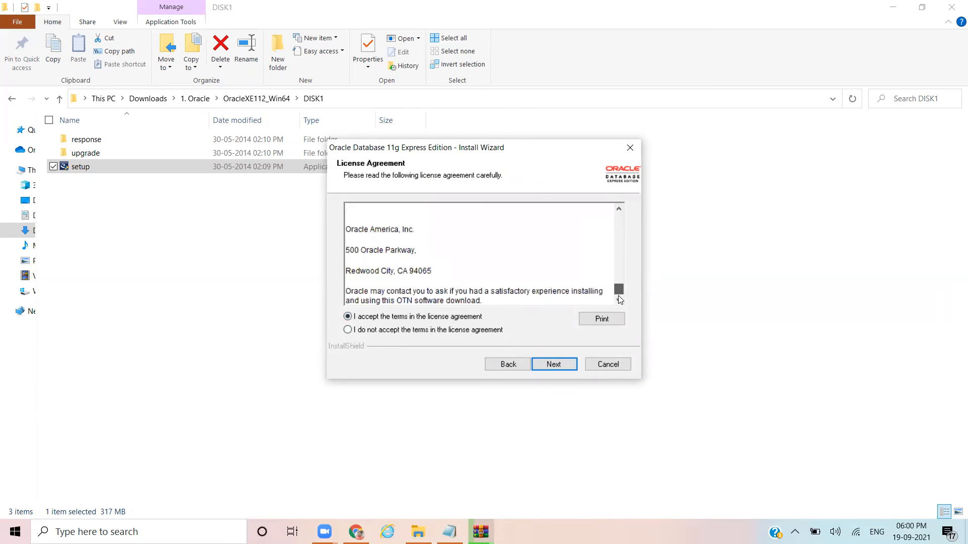
pyautogui.click(554, 364)
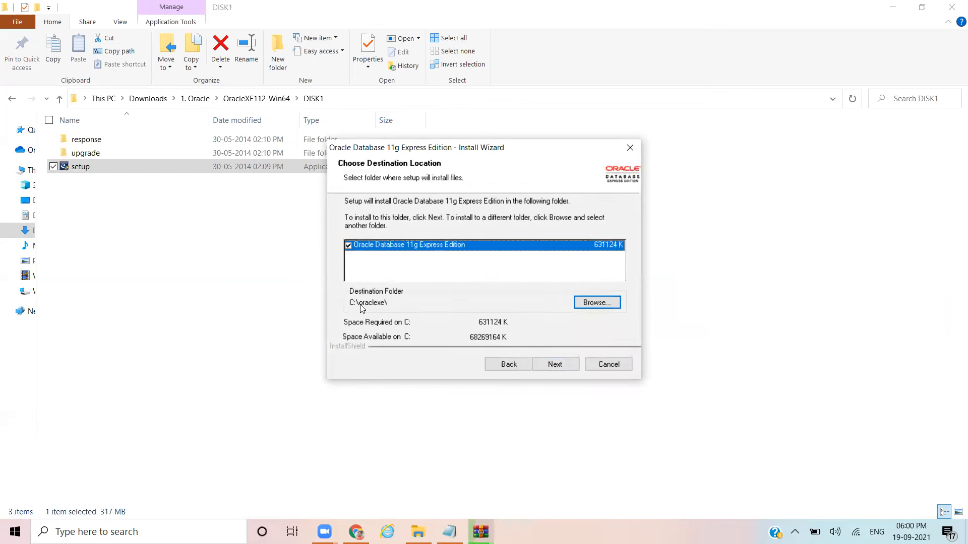
pyautogui.click(580, 301)
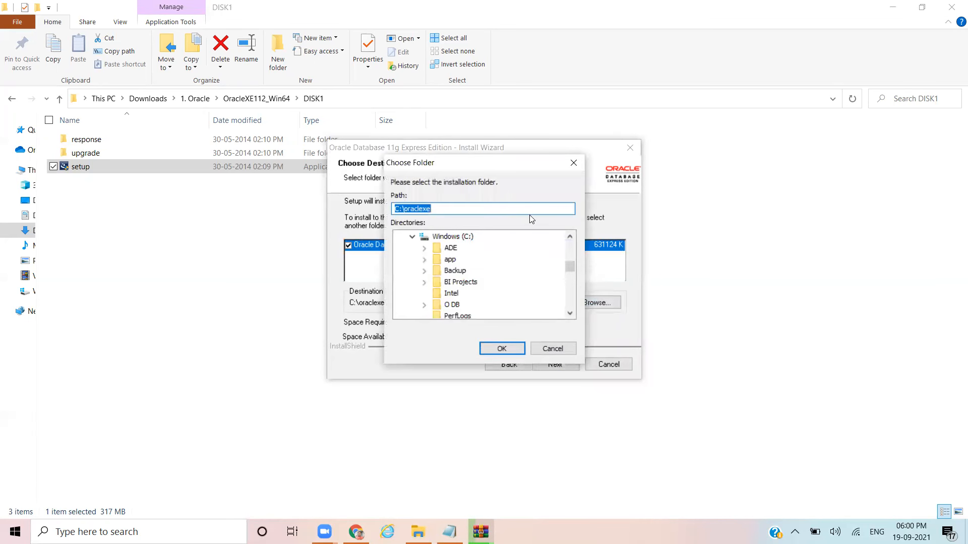
pyautogui.click(572, 166)
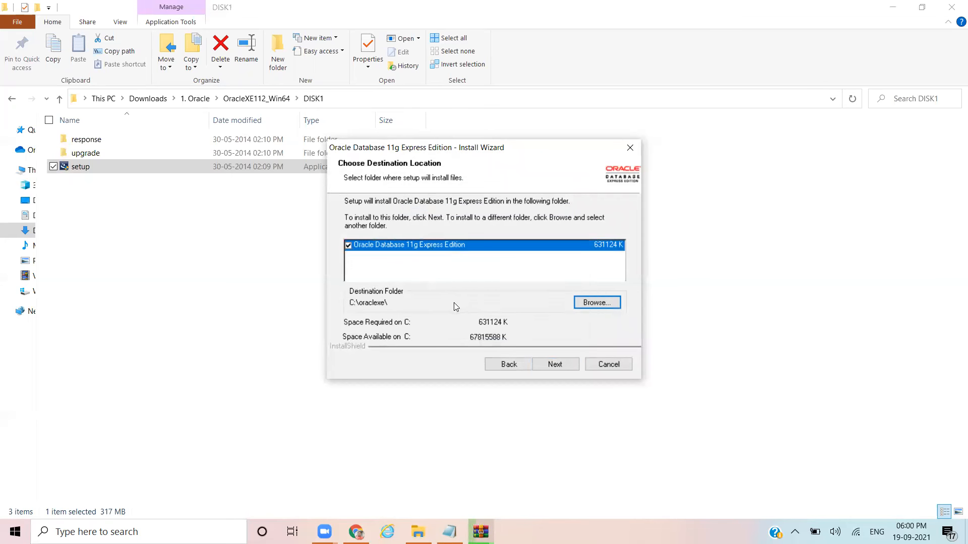
pyautogui.click(554, 365)
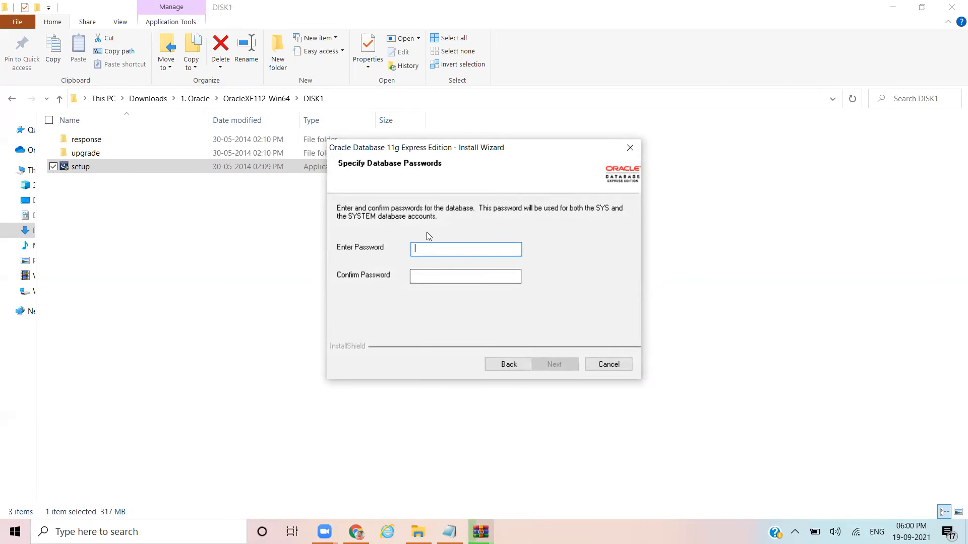
# Step: Enter and confirm the SYS/SYSTEM password, then start the installation
pyautogui.write('admin')
pyautogui.press('Tab')
pyautogui.write('admin')
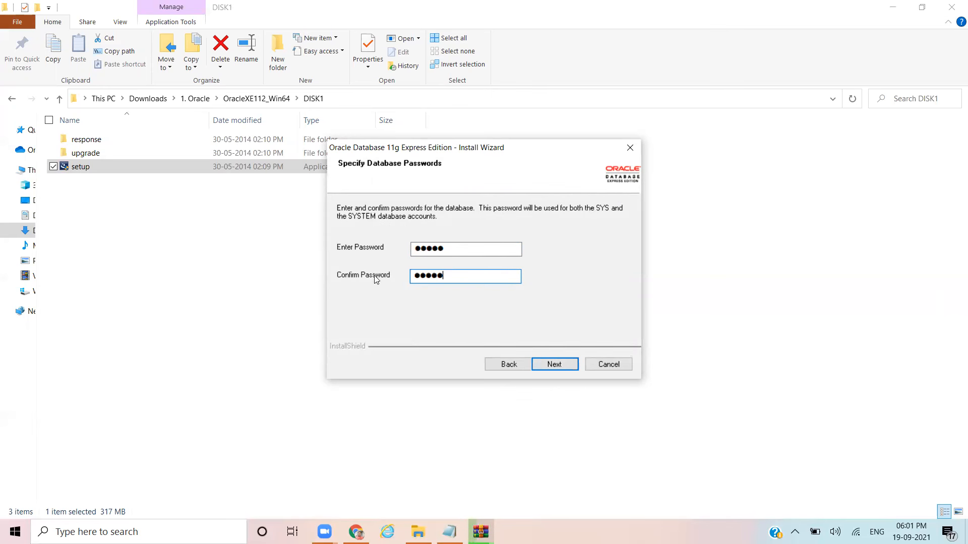
pyautogui.click(554, 365)
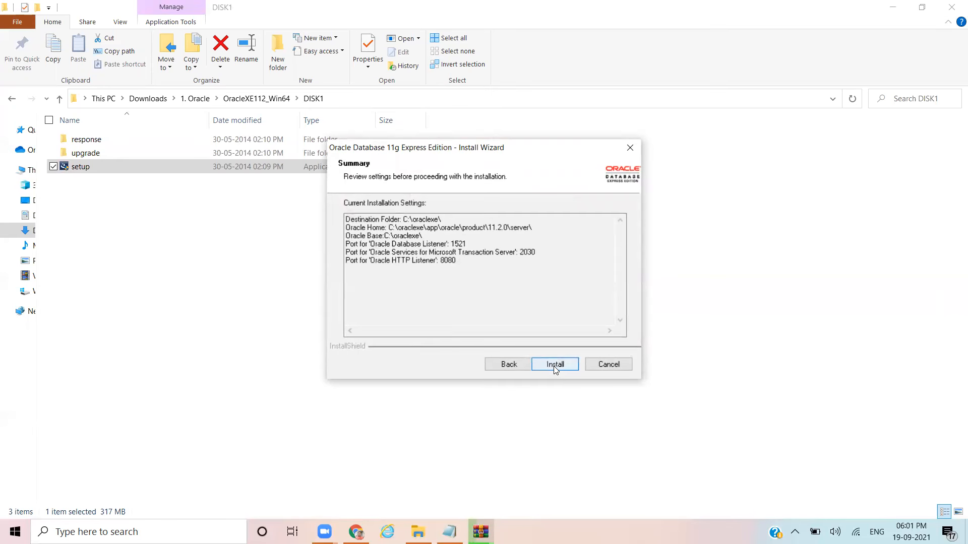
pyautogui.click(554, 365)
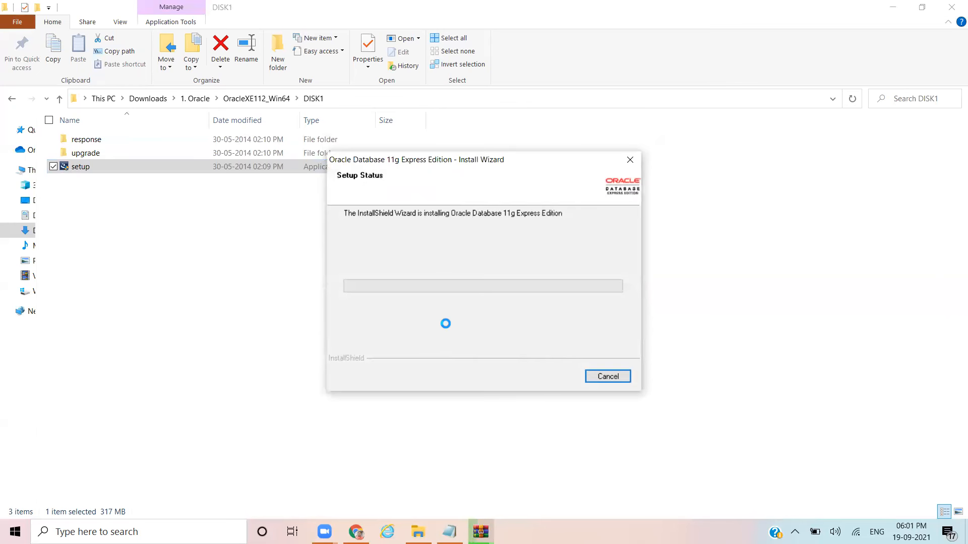
# Step: Resize Notepad and arrange it beside the Oracle install wizard
pyautogui.click(448, 521)
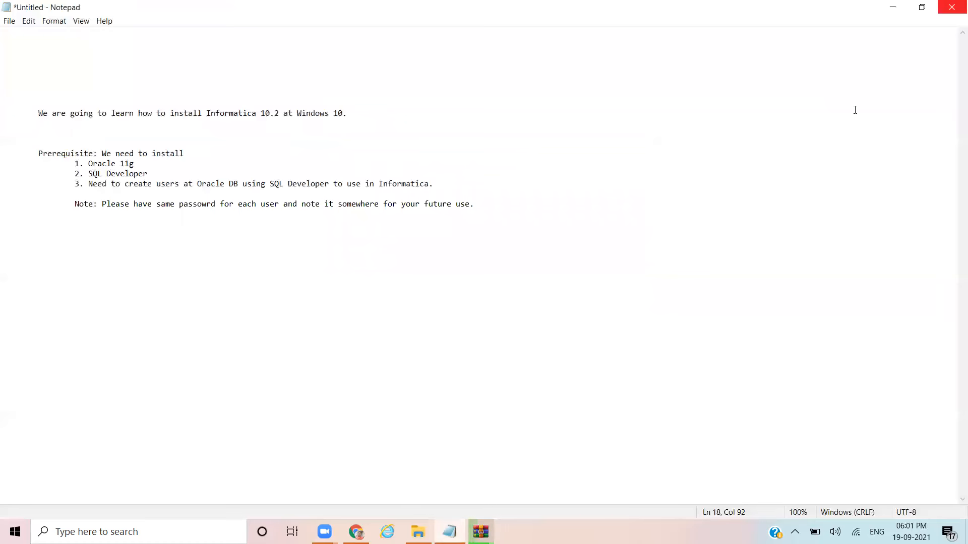
pyautogui.click(922, 7)
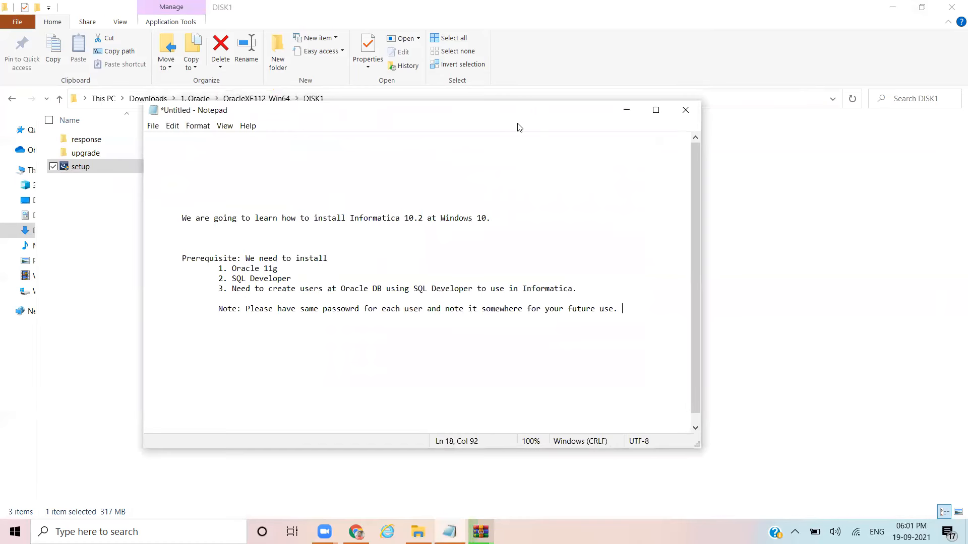
pyautogui.moveTo(517, 112); pyautogui.dragTo(624, 244)
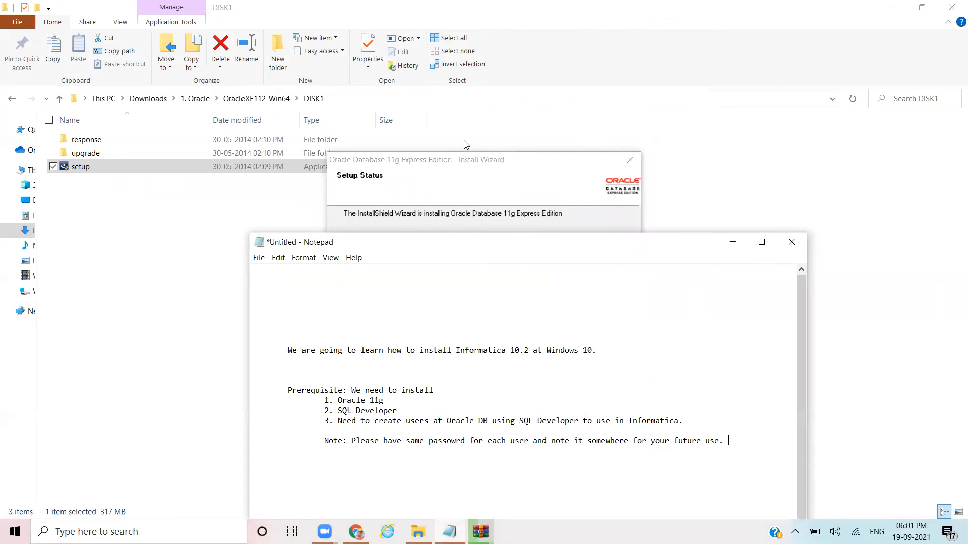
pyautogui.click(474, 159)
pyautogui.moveTo(479, 165); pyautogui.dragTo(428, 47)
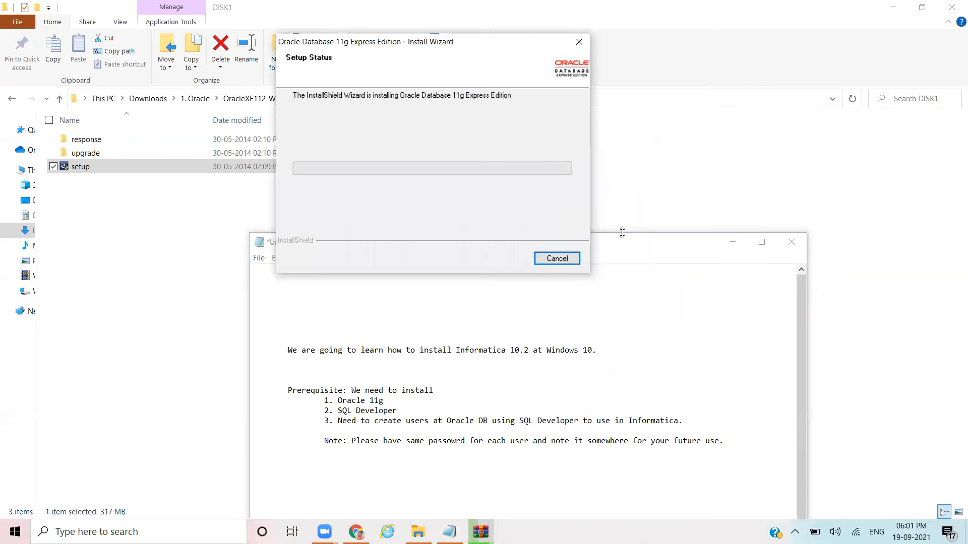
pyautogui.click(634, 243)
# Step: Add a line under the Note recording the SYS & SYSTEM password, then minimize Notepad
pyautogui.click(336, 465)
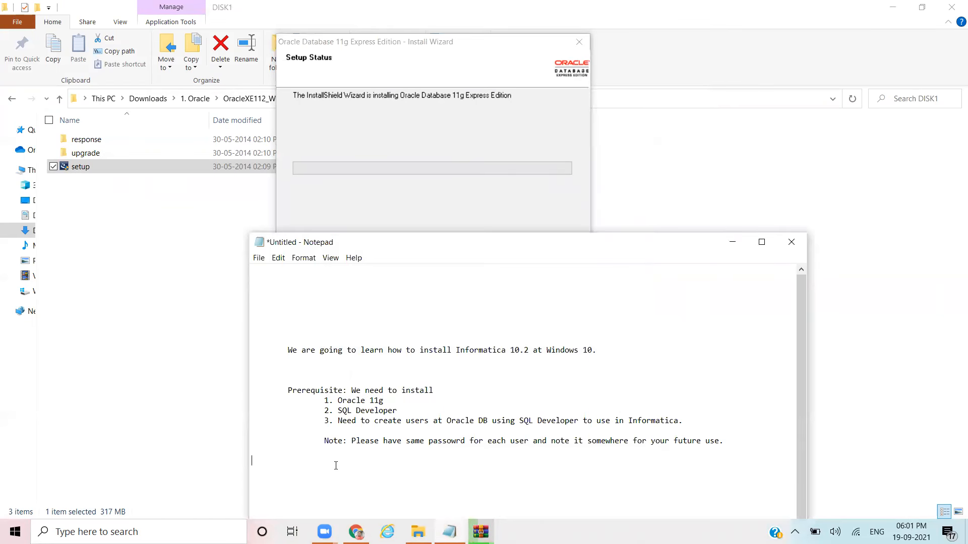
pyautogui.press('Return')
pyautogui.write('orac')
pyautogui.press('BackSpace')
pyautogui.press('BackSpace')
pyautogui.press('BackSpace')
pyautogui.press('BackSpace')
pyautogui.write('Oracle user: SYS & SYSTEM => Password:')
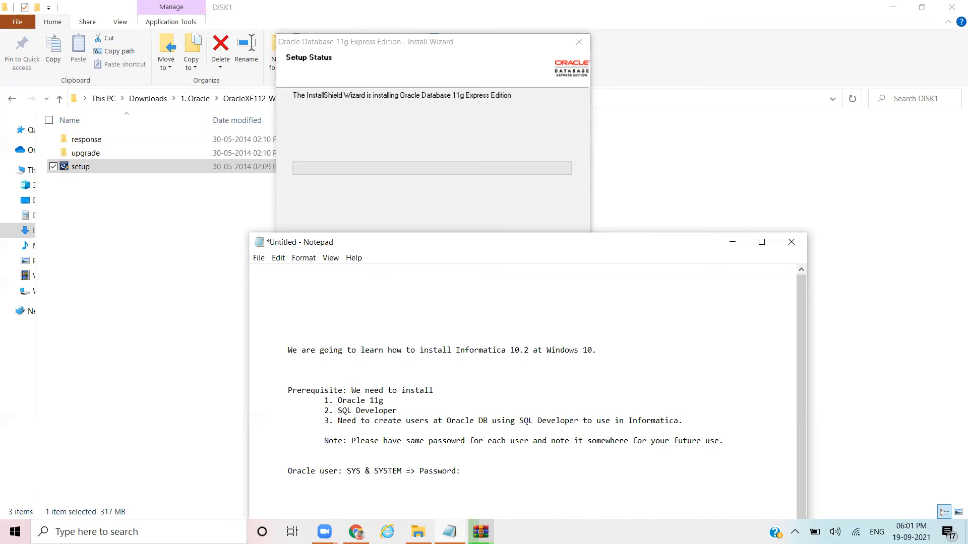
pyautogui.write(' admin')
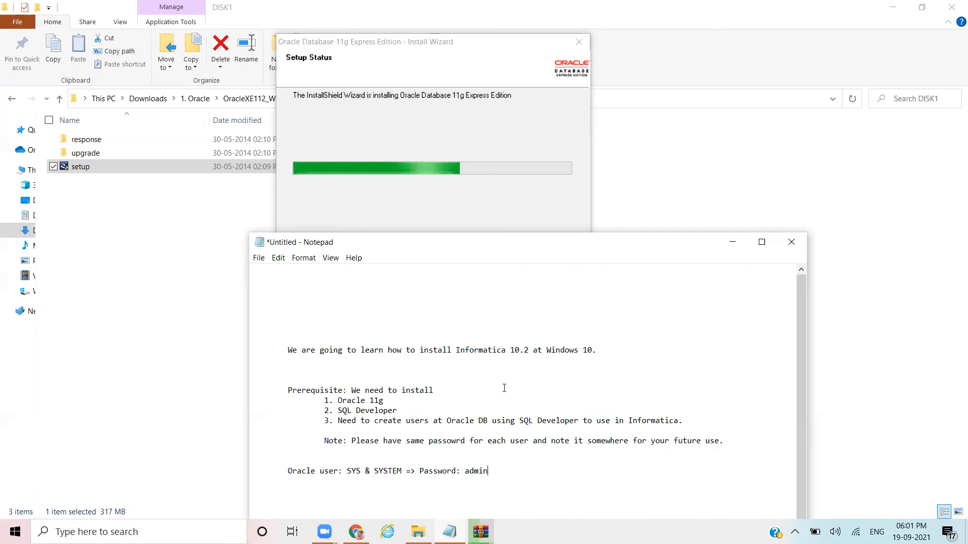
pyautogui.click(732, 243)
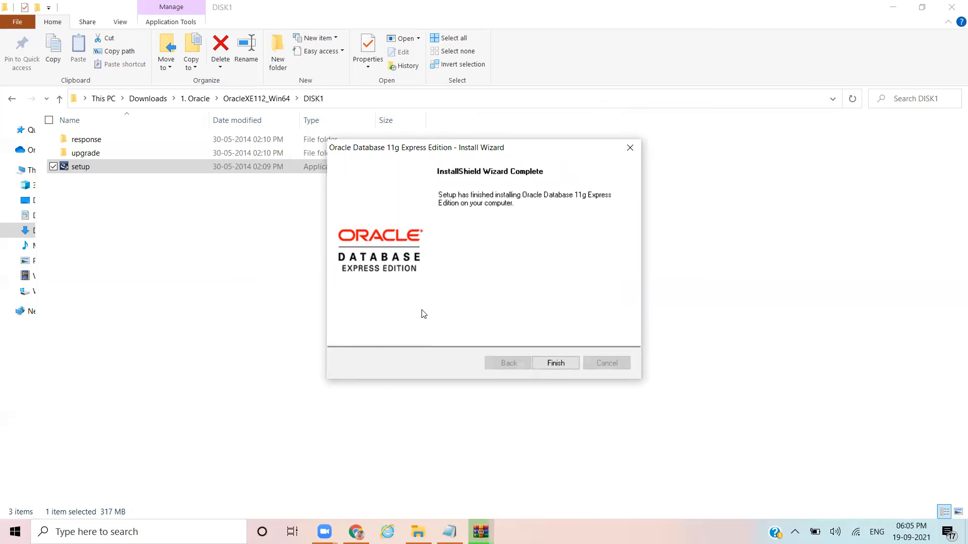
# Step: Finish the Oracle wizard and append '====> Done' to the 1. Oracle 11g line
pyautogui.click(558, 368)
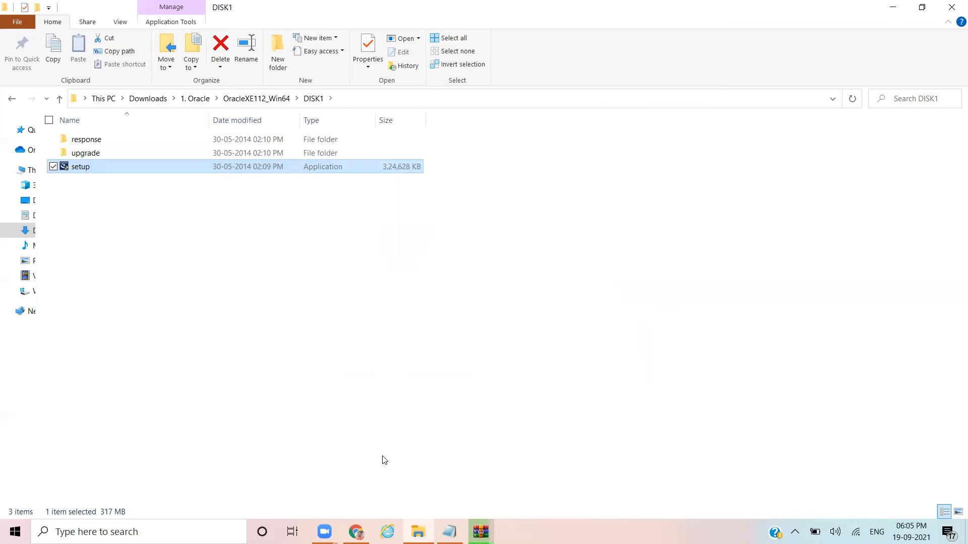
pyautogui.click(449, 532)
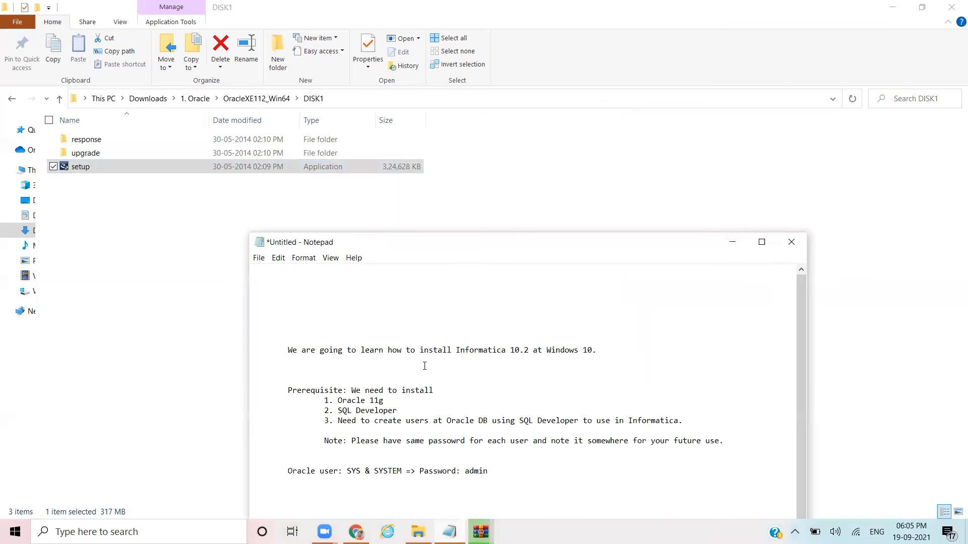
pyautogui.click(409, 397)
pyautogui.write('============================')
pyautogui.write('> Dpme')
pyautogui.press('BackSpace')
pyautogui.press('BackSpace')
pyautogui.press('BackSpace')
pyautogui.write('one')
# Step: Highlight the SQL Developer item as next, then return to Downloads
pyautogui.moveTo(339, 411); pyautogui.dragTo(397, 411)
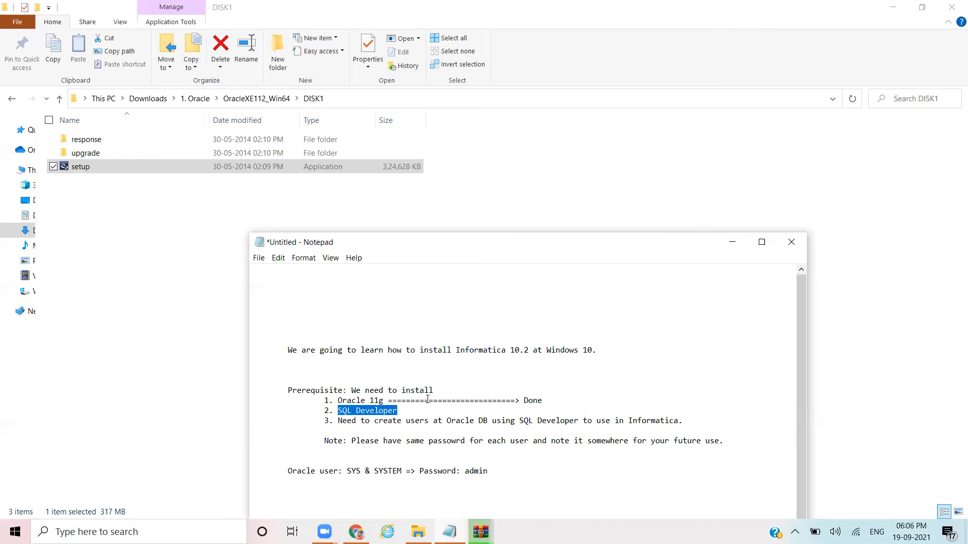
pyautogui.click(396, 411)
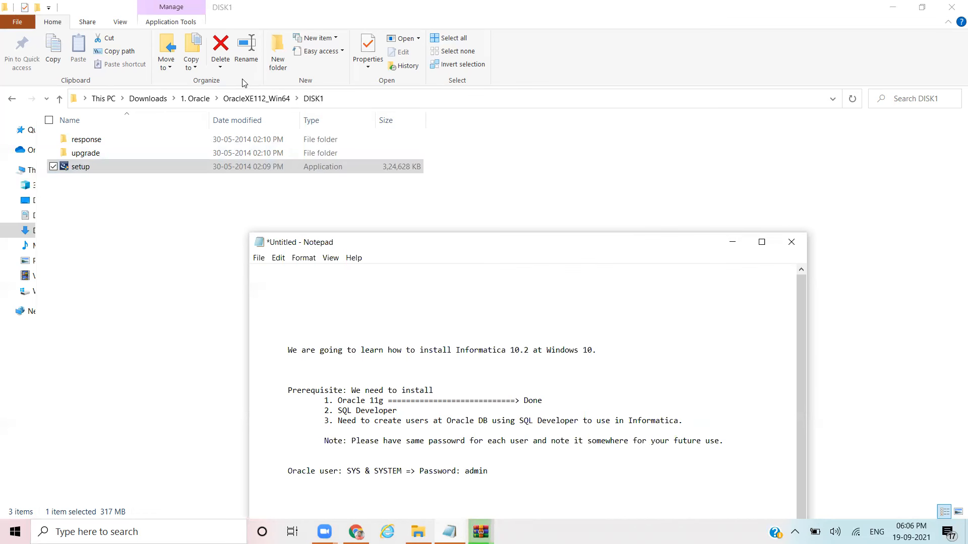
pyautogui.click(147, 99)
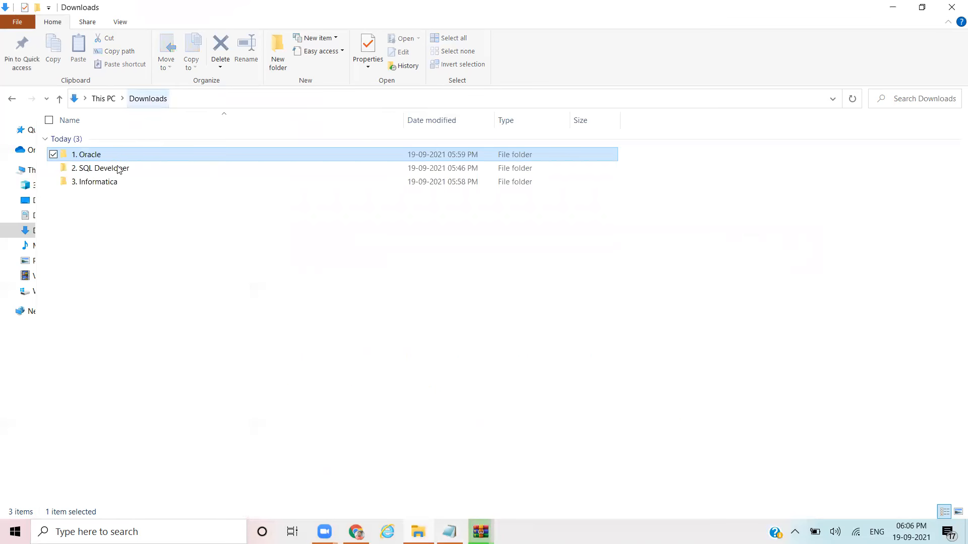
# Step: Extract the sqldeveloper archive in 2. SQL Developer to sqldeveloper-4.1.3.20.78-x64\
pyautogui.doubleClick(121, 167)
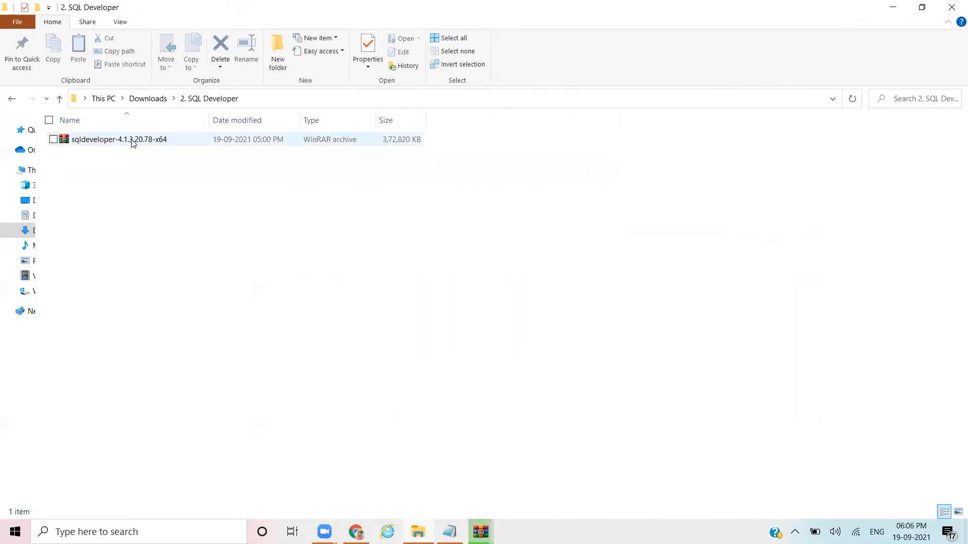
pyautogui.click(134, 144)
pyautogui.rightClick(133, 143)
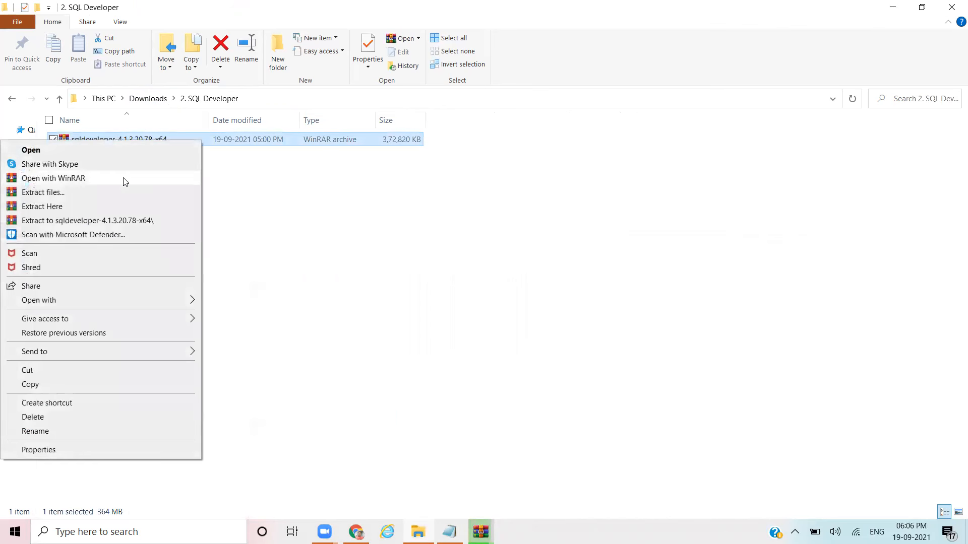
pyautogui.click(120, 221)
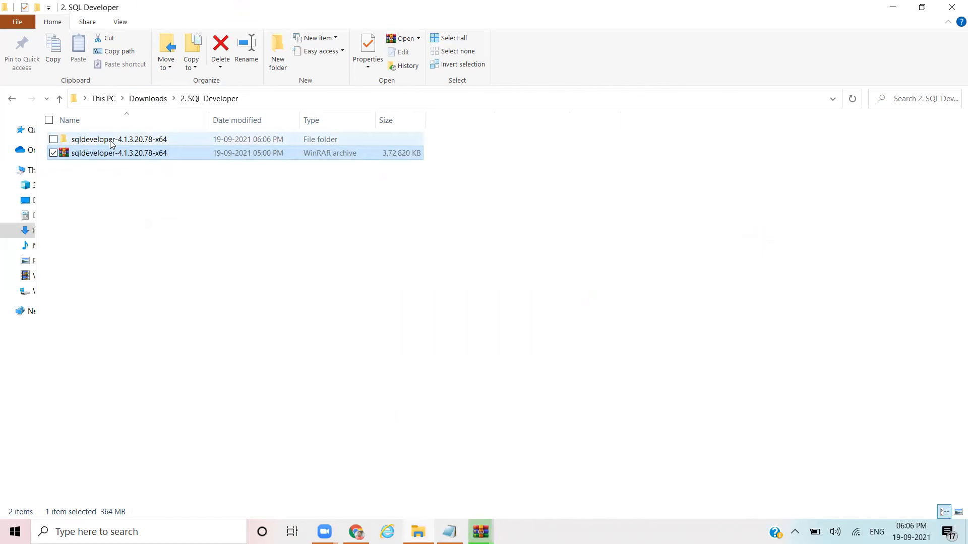
# Step: Open the nested sqldeveloper folders and launch sqldeveloper.exe
pyautogui.doubleClick(109, 140)
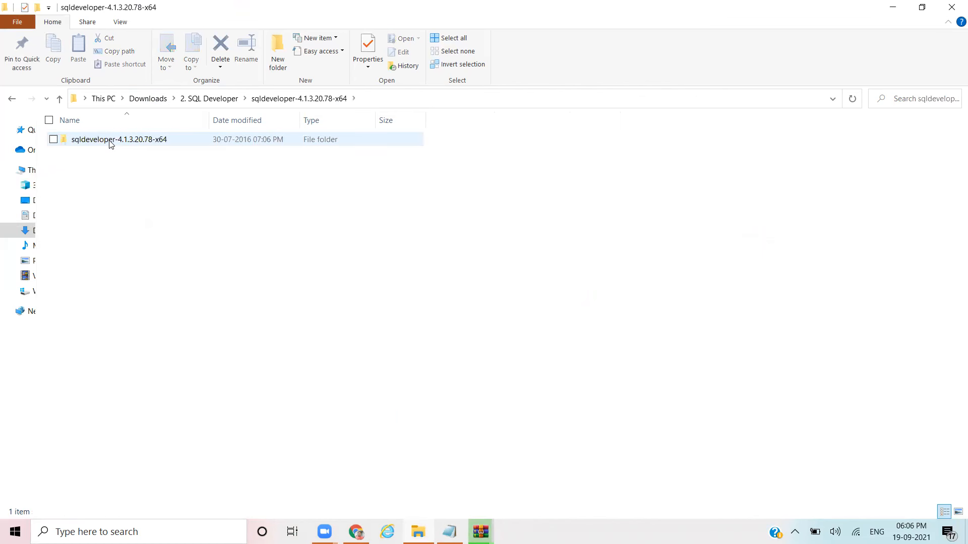
pyautogui.doubleClick(111, 141)
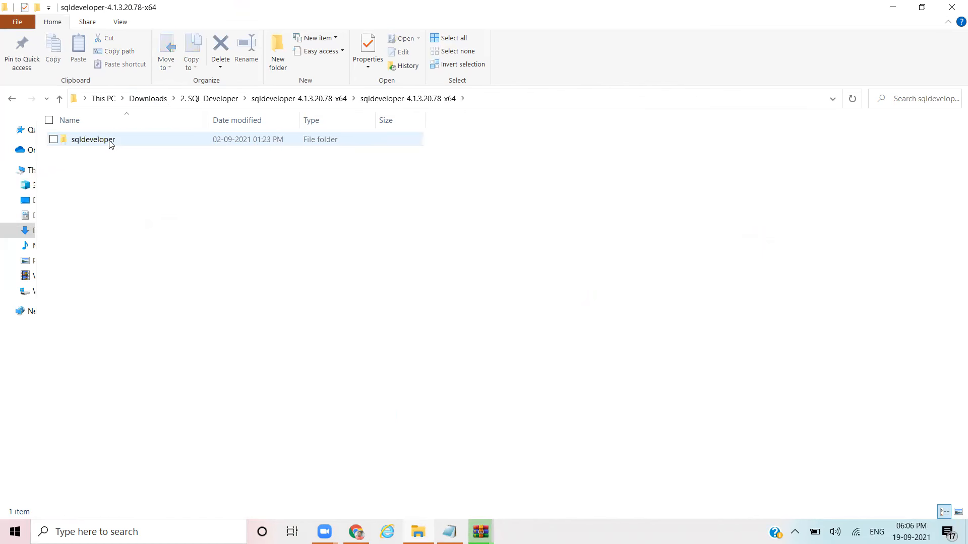
pyautogui.doubleClick(111, 143)
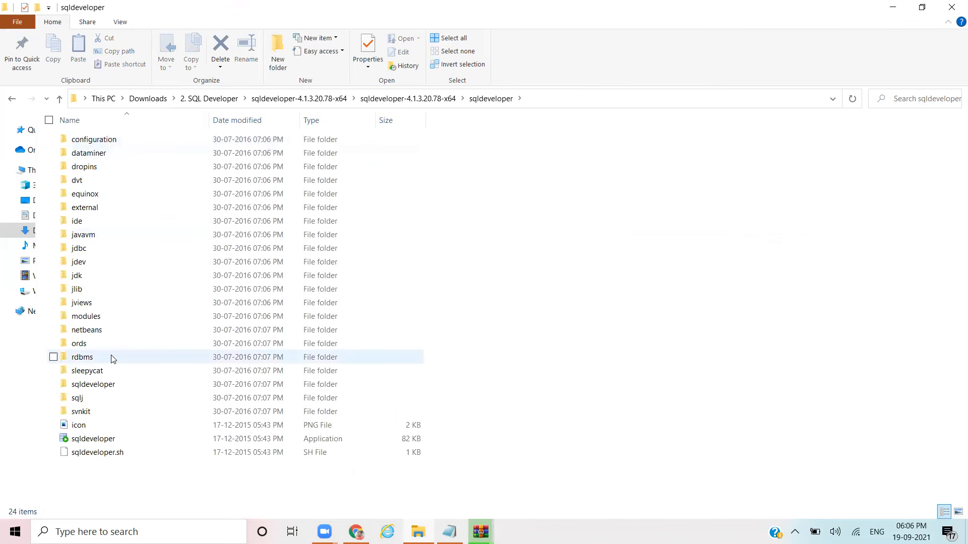
pyautogui.click(102, 439)
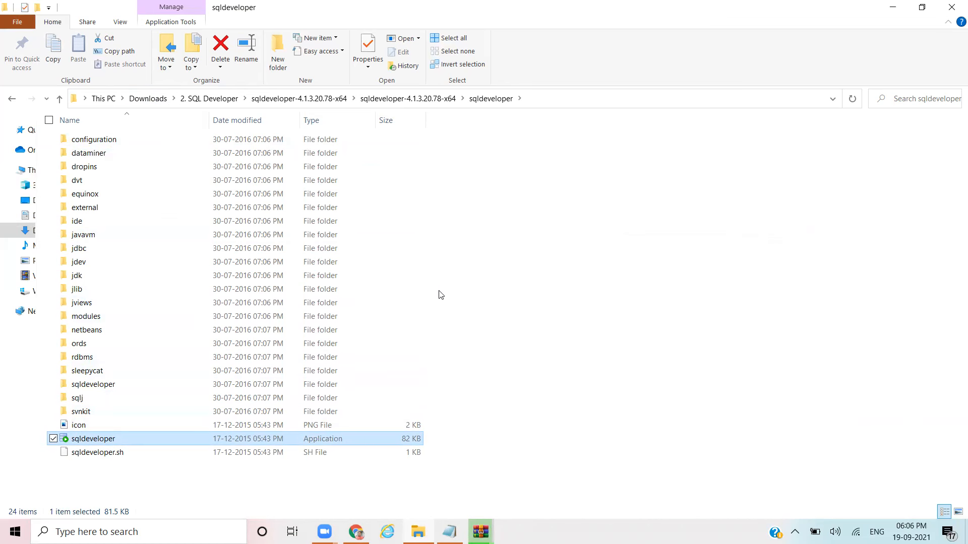
pyautogui.press('Return')
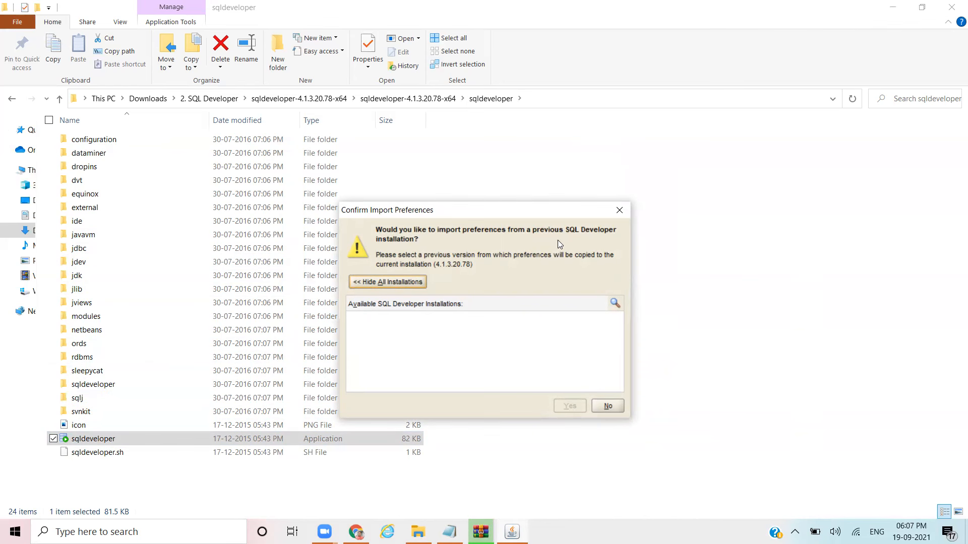
# Step: Decline importing old preferences, dismiss Oracle Usage Tracking, and show the new-connection options
pyautogui.click(604, 407)
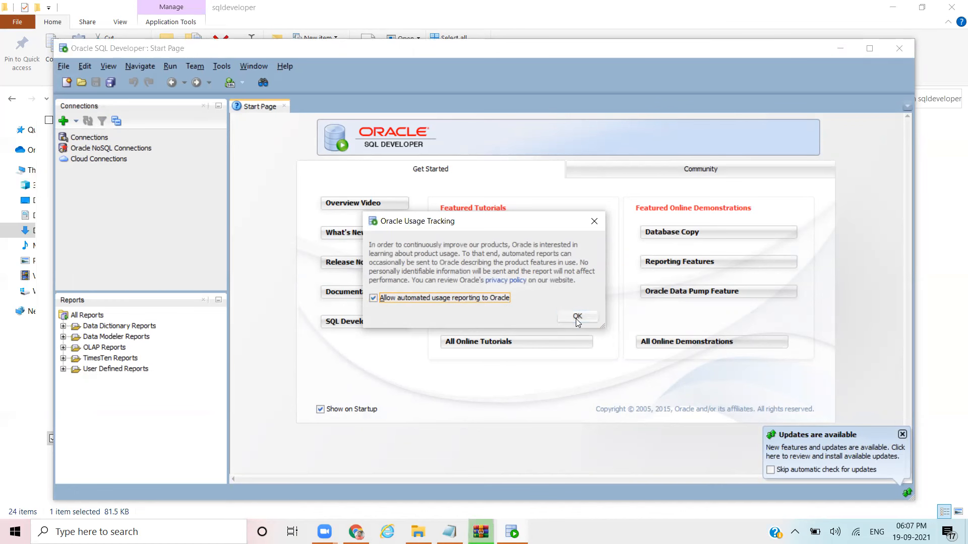
pyautogui.click(575, 317)
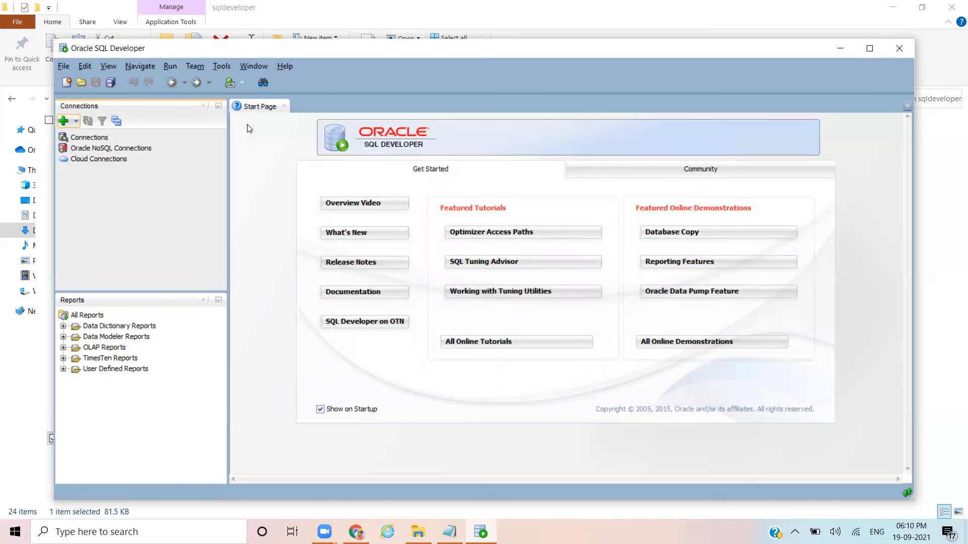
pyautogui.click(76, 121)
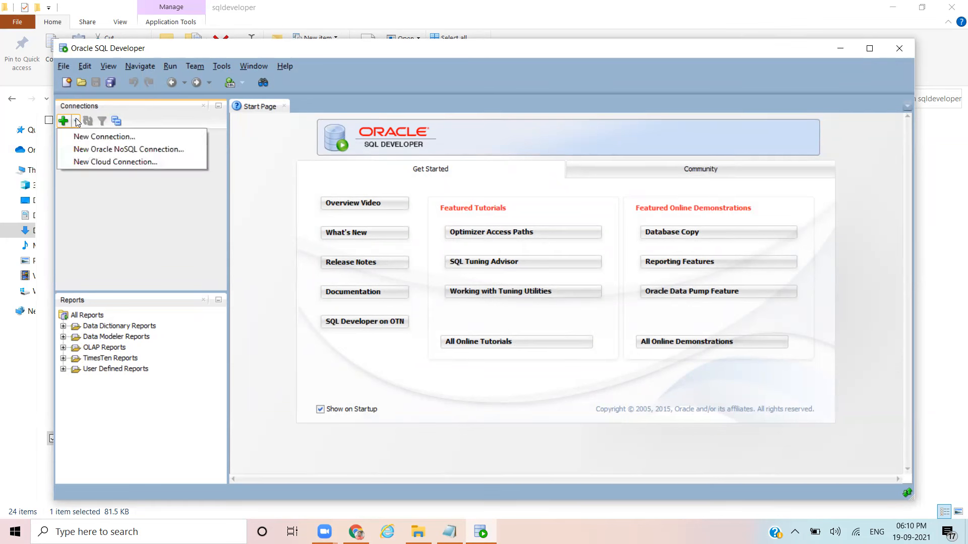
# Step: Create a new connection named First_Connection with username SYSTEM and its password
pyautogui.click(107, 142)
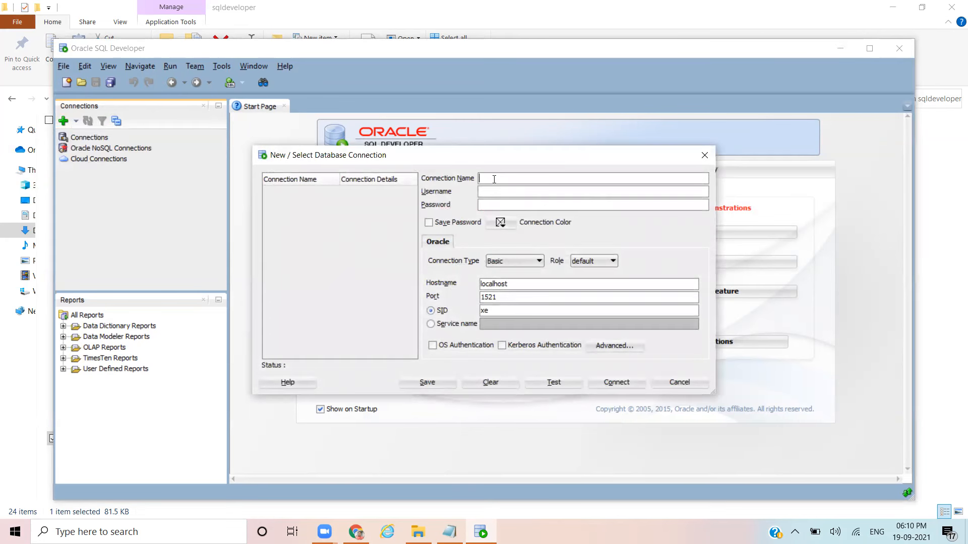
pyautogui.write('First Connection')
pyautogui.press('Tab')
pyautogui.write('SYSTEM')
pyautogui.press('Tab')
pyautogui.write('admin')
# Step: Keep the default role, test the connection successfully, and connect
pyautogui.click(439, 534)
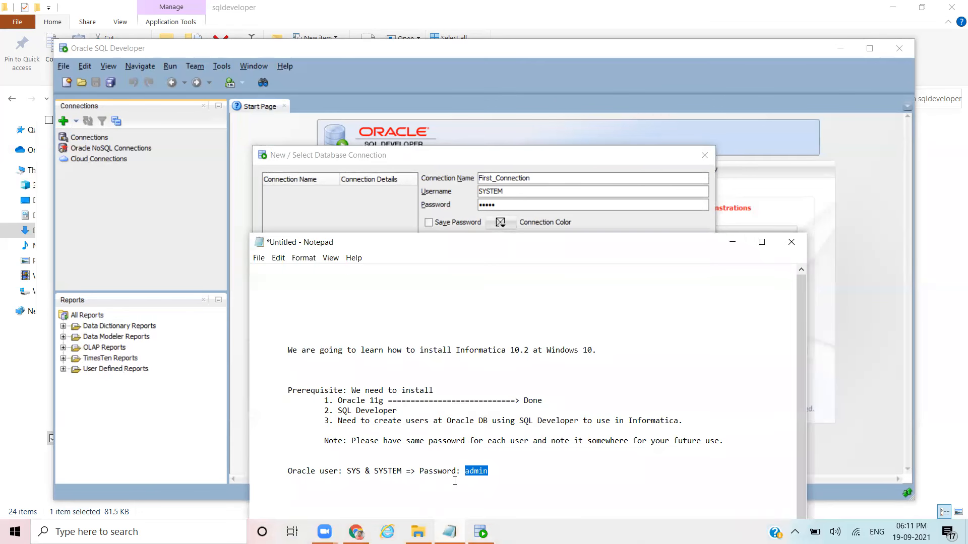
pyautogui.click(447, 533)
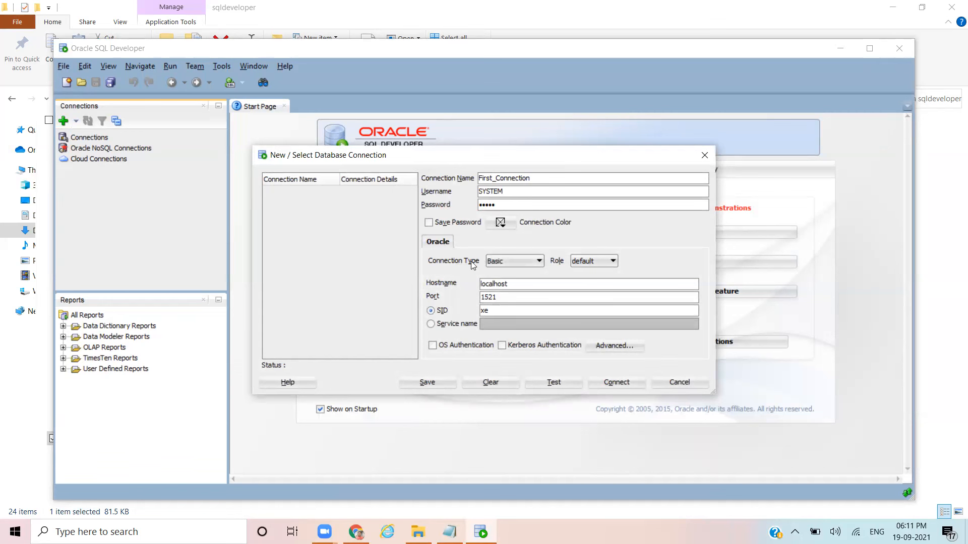
pyautogui.click(598, 261)
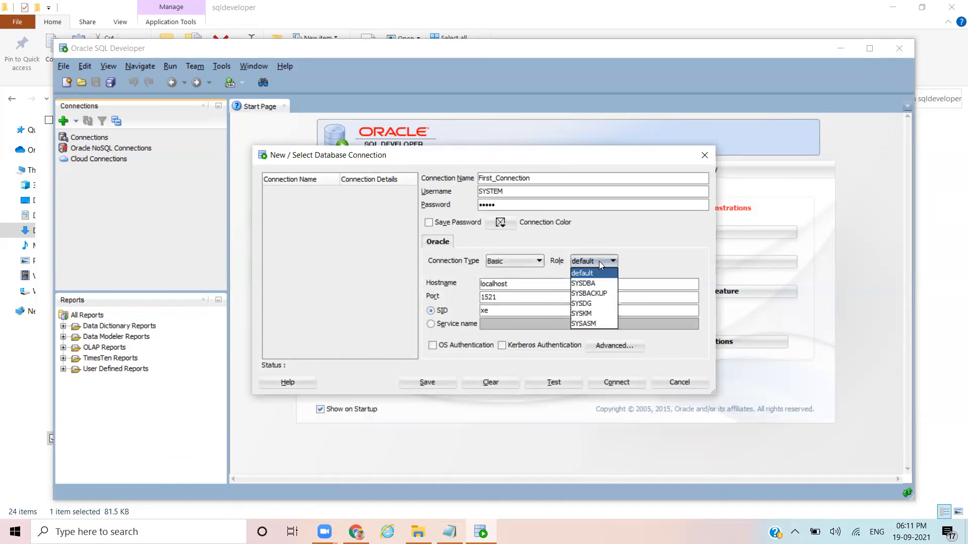
pyautogui.click(591, 273)
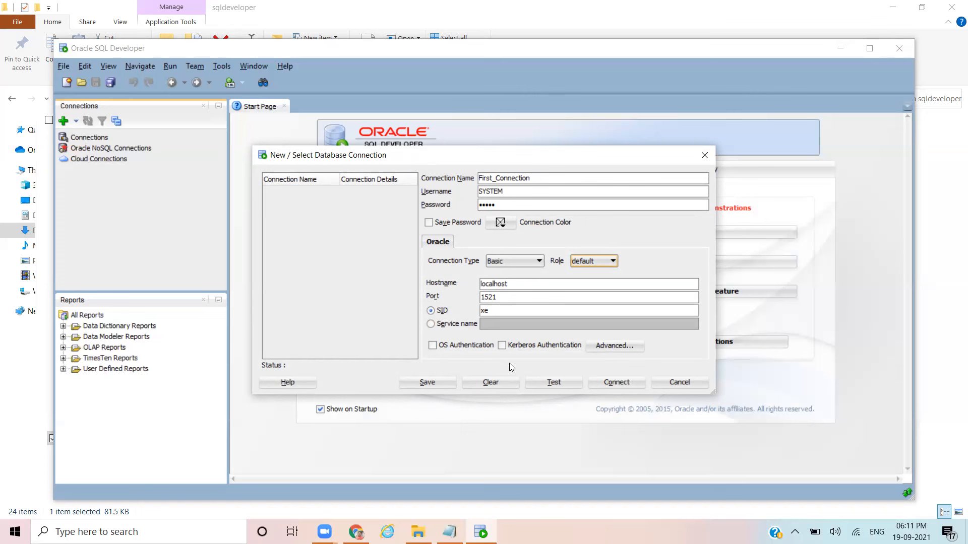
pyautogui.click(553, 384)
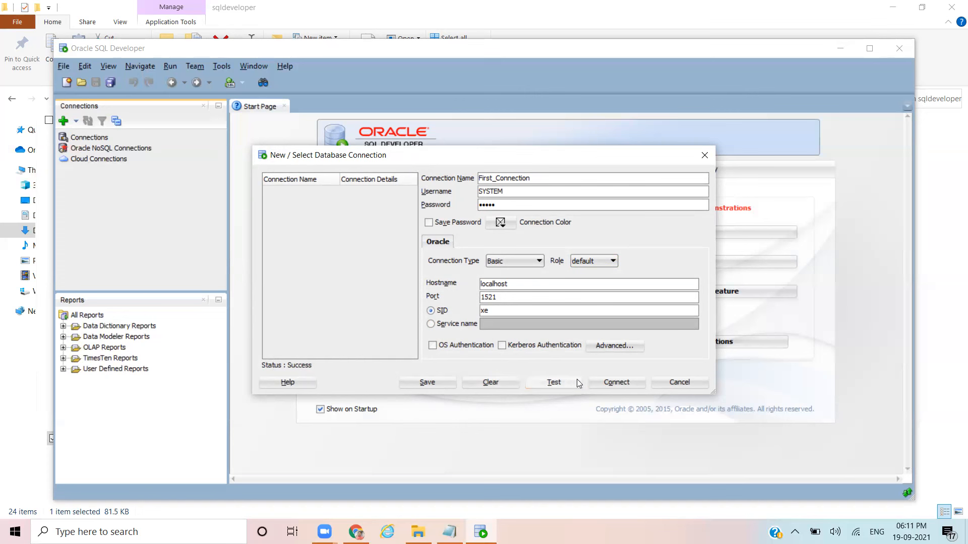
pyautogui.click(616, 383)
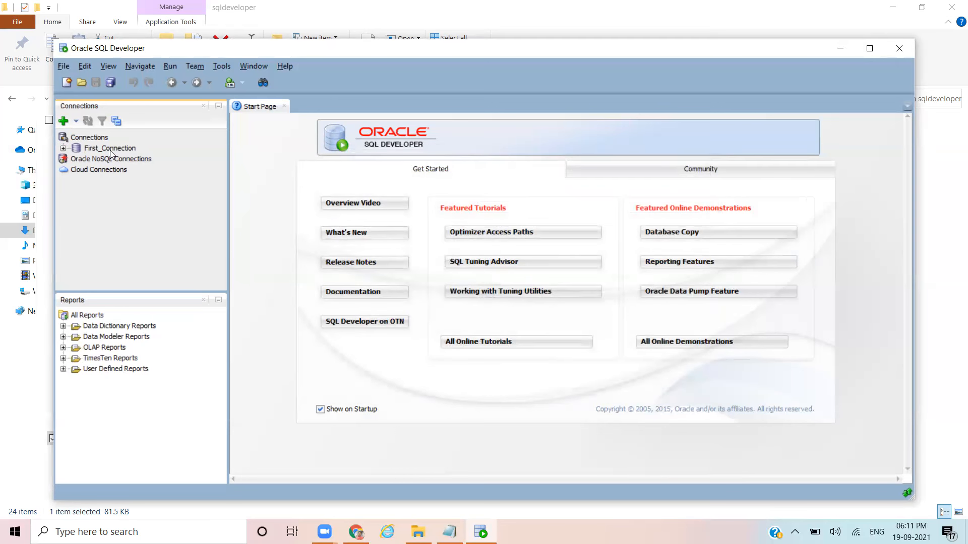
# Step: Expand First_Connection, then review the completed Oracle 11g, SQL Developer and Oracle-users items in the notes
pyautogui.click(64, 149)
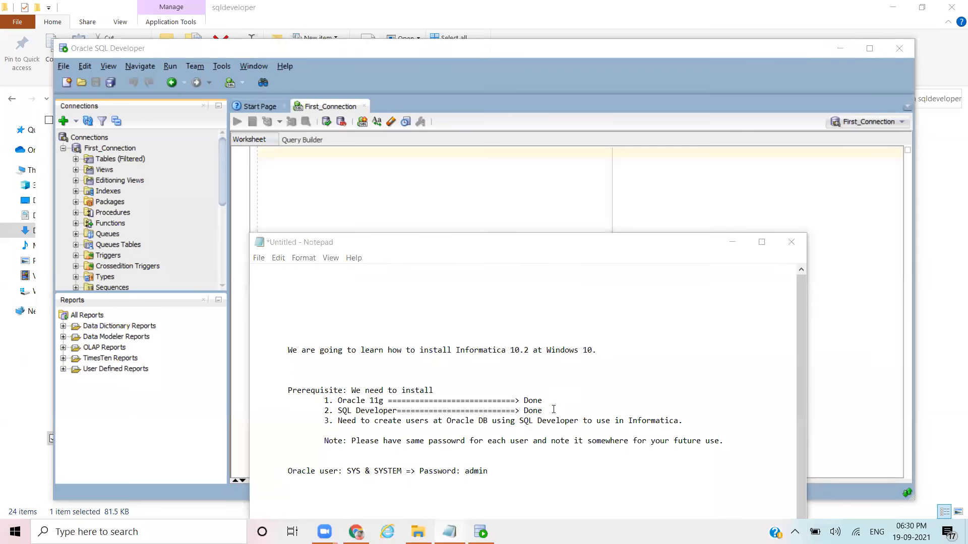
pyautogui.click(553, 409)
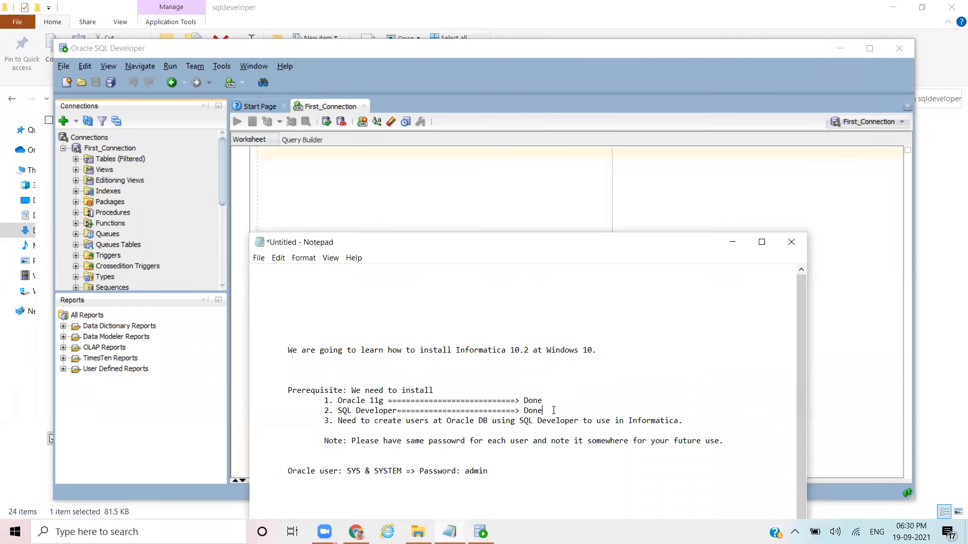
pyautogui.press('Return')
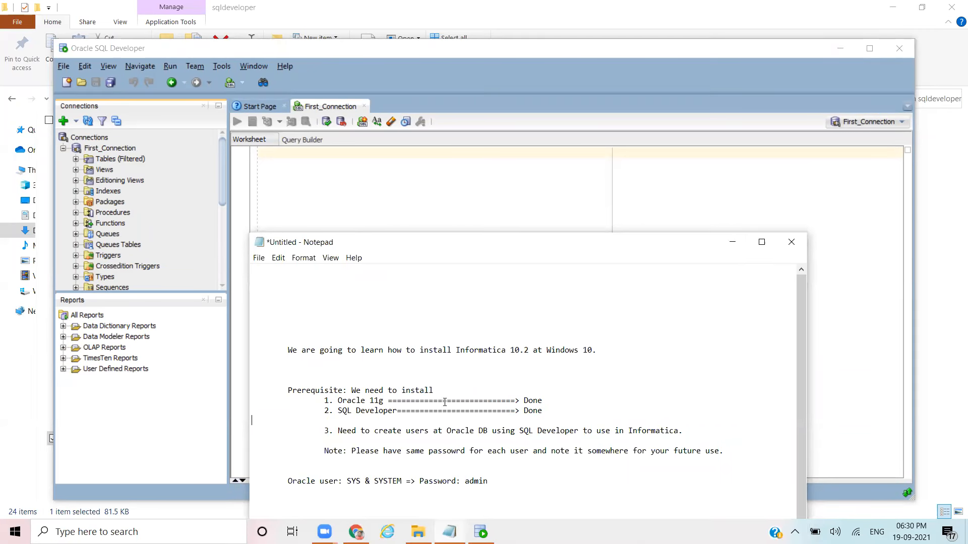
pyautogui.moveTo(336, 397); pyautogui.dragTo(555, 398)
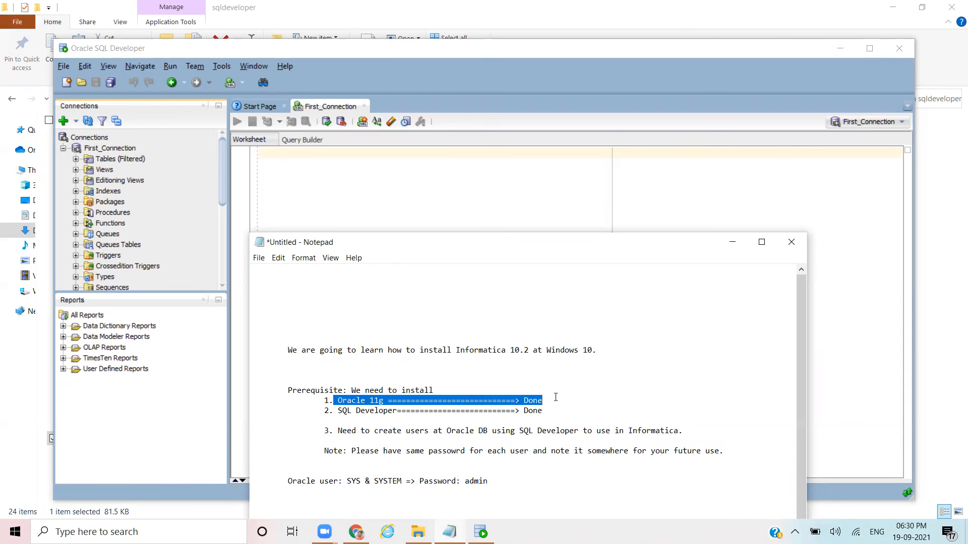
pyautogui.moveTo(337, 412); pyautogui.dragTo(546, 412)
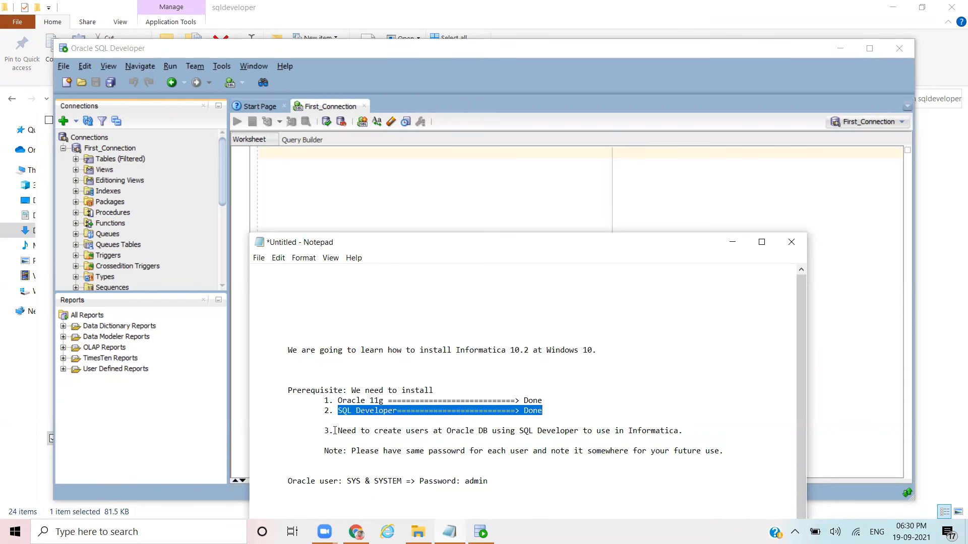
pyautogui.moveTo(335, 429); pyautogui.dragTo(675, 427)
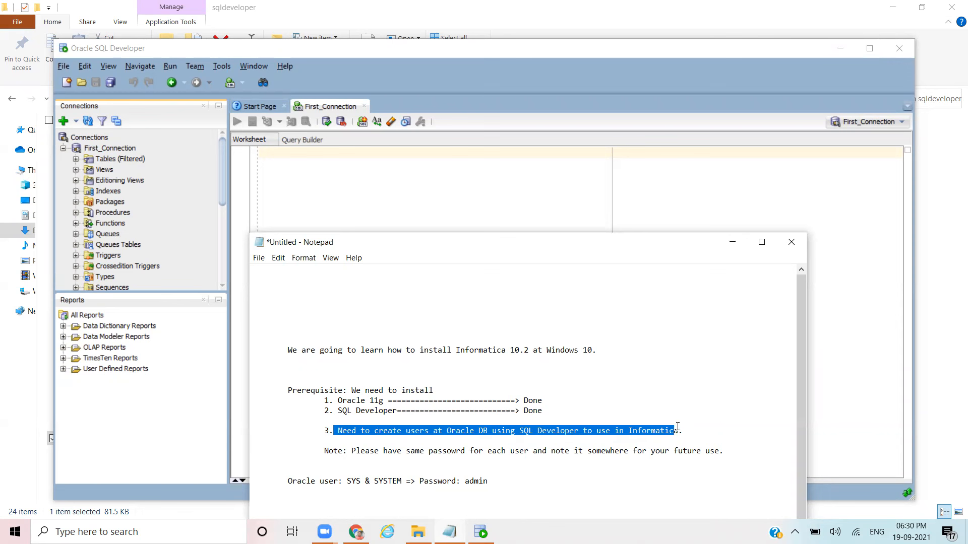
# Step: Add indented lines 3.a. Info_domain and 3.b. Info_repo, each with its password
pyautogui.click(700, 427)
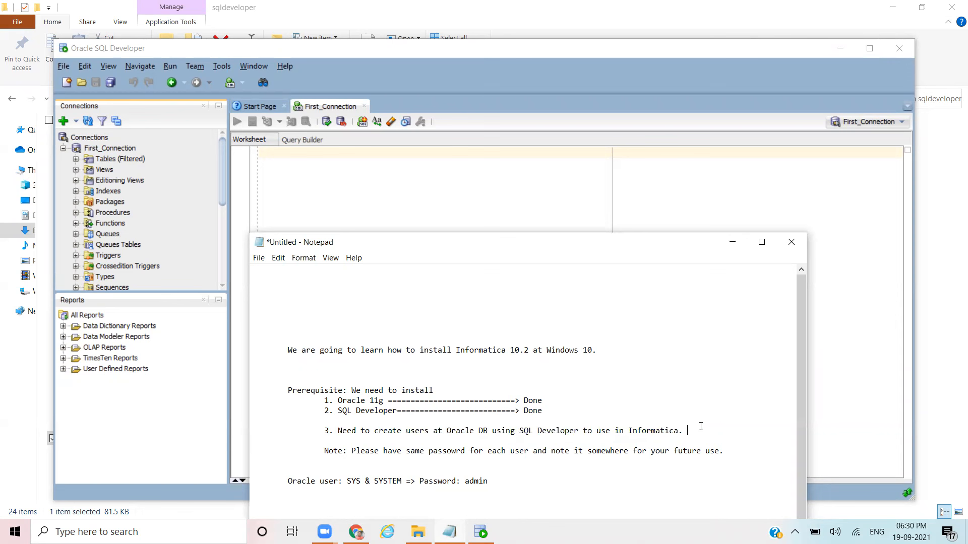
pyautogui.press('Return')
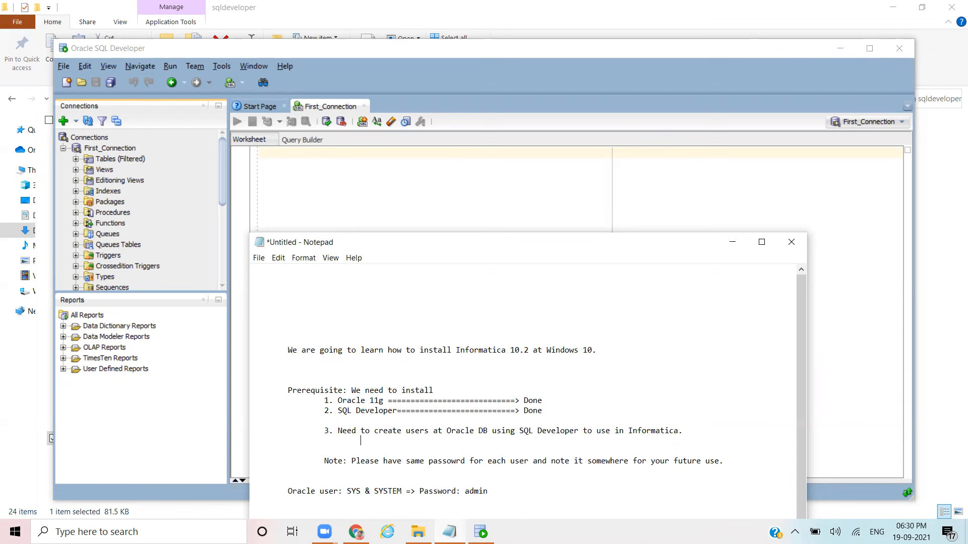
pyautogui.press('Tab')
pyautogui.press('Tab')
pyautogui.write('3.a. Info_domain/admin')
pyautogui.press('Return')
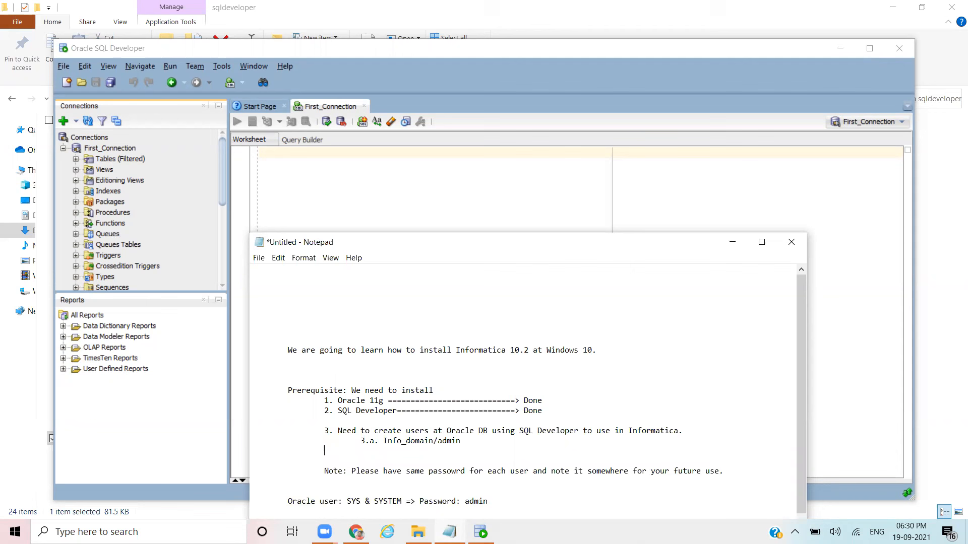
pyautogui.write('3.b. Info_repo/admin')
# Step: Copy the Info_domain user name from the notes, then expand First_Connection down to its Other Users folder
pyautogui.moveTo(384, 442); pyautogui.dragTo(433, 441)
pyautogui.hotkey('ctrl', 'c')
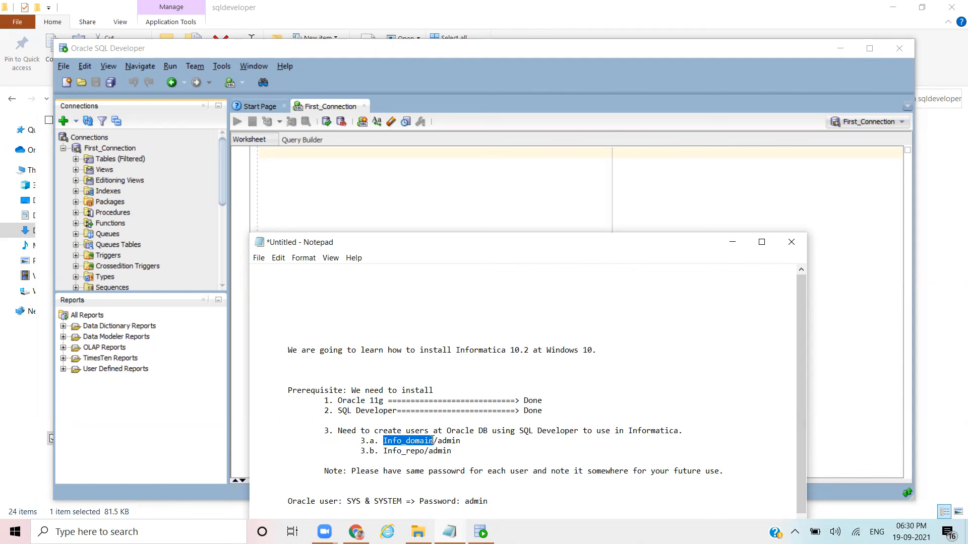
pyautogui.click(221, 167)
pyautogui.click(103, 150)
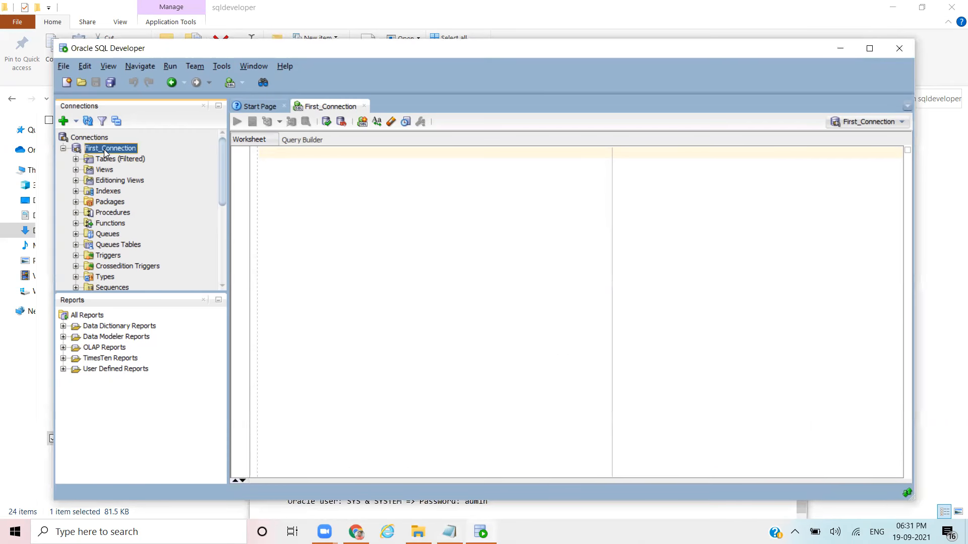
pyautogui.click(63, 149)
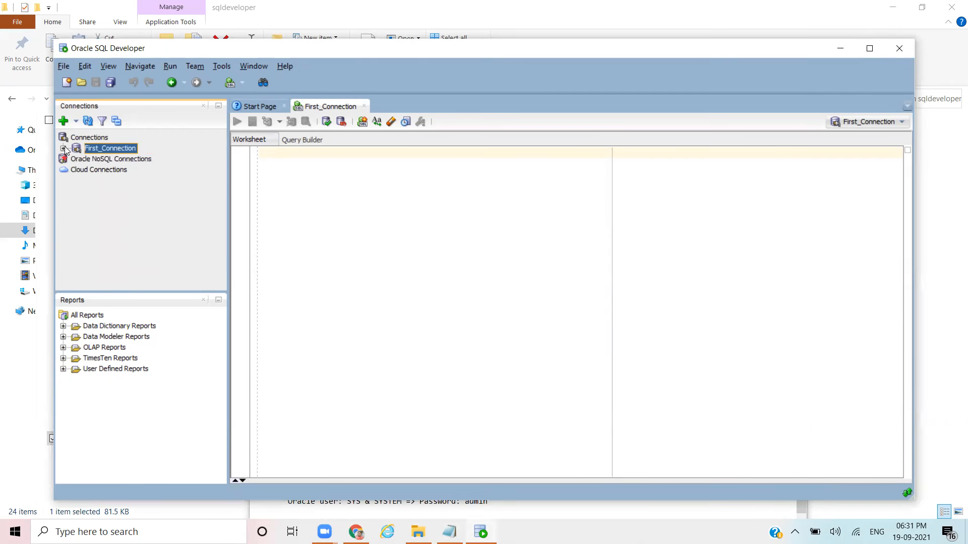
pyautogui.click(63, 148)
pyautogui.moveTo(223, 161); pyautogui.dragTo(224, 240)
pyautogui.click(109, 261)
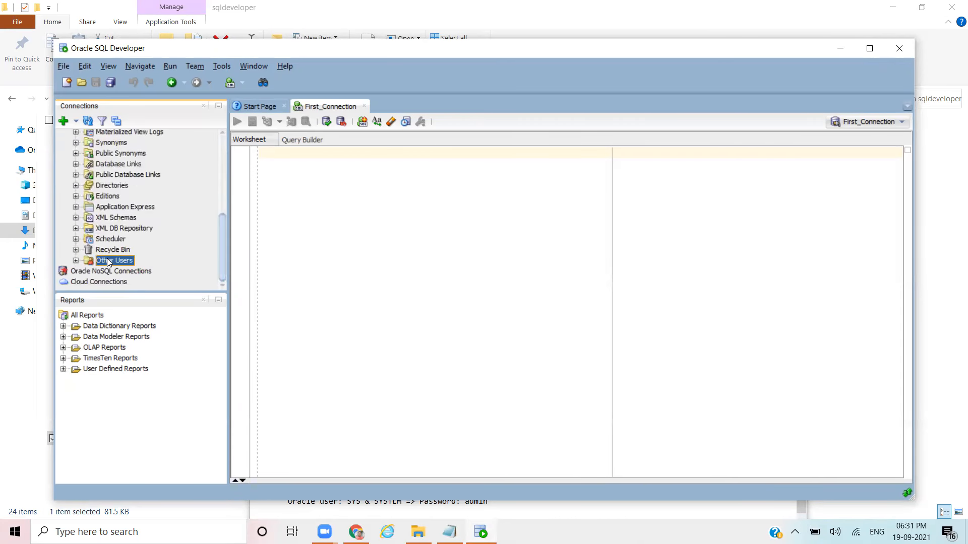
# Step: Start a new user from Other Users, pasting Info_domain as its name and entering its password
pyautogui.rightClick(107, 262)
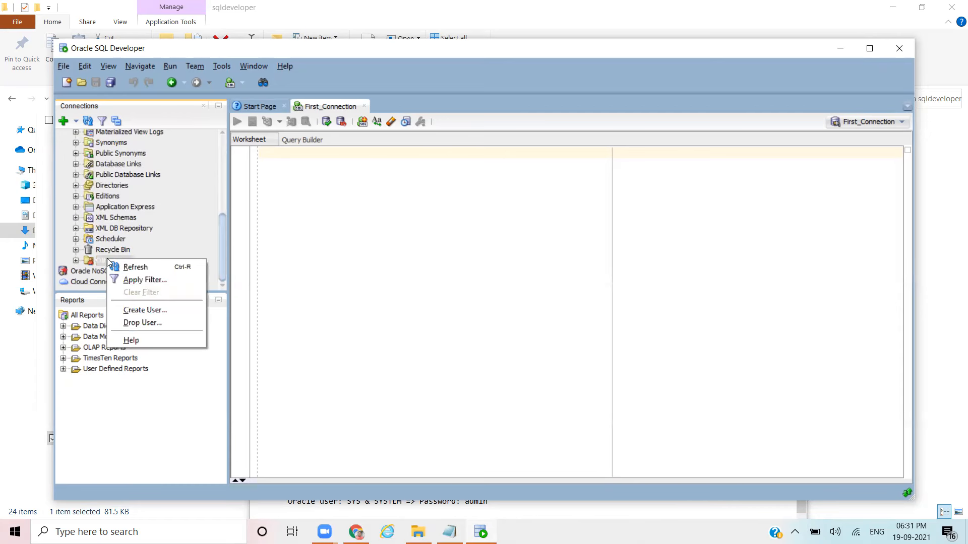
pyautogui.click(156, 311)
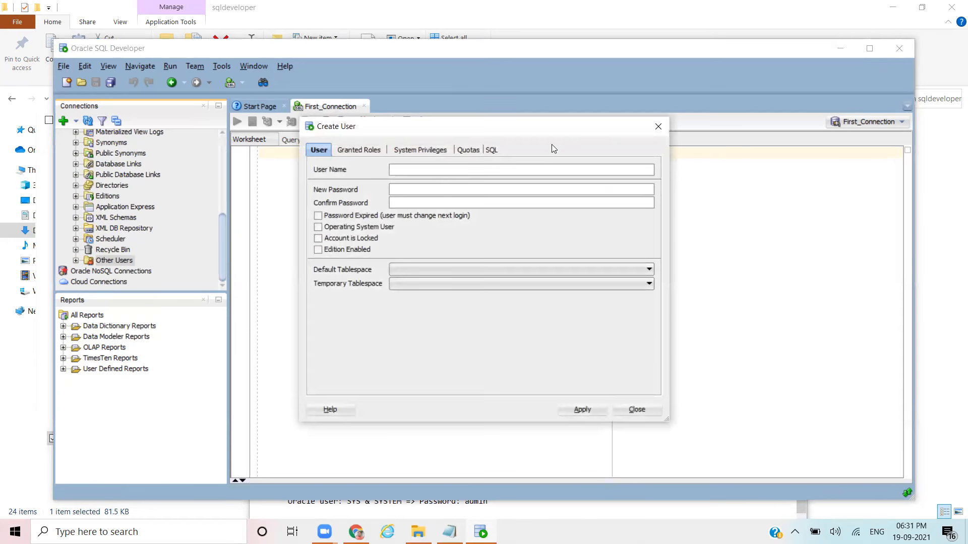
pyautogui.click(443, 169)
pyautogui.hotkey('ctrl', 'v')
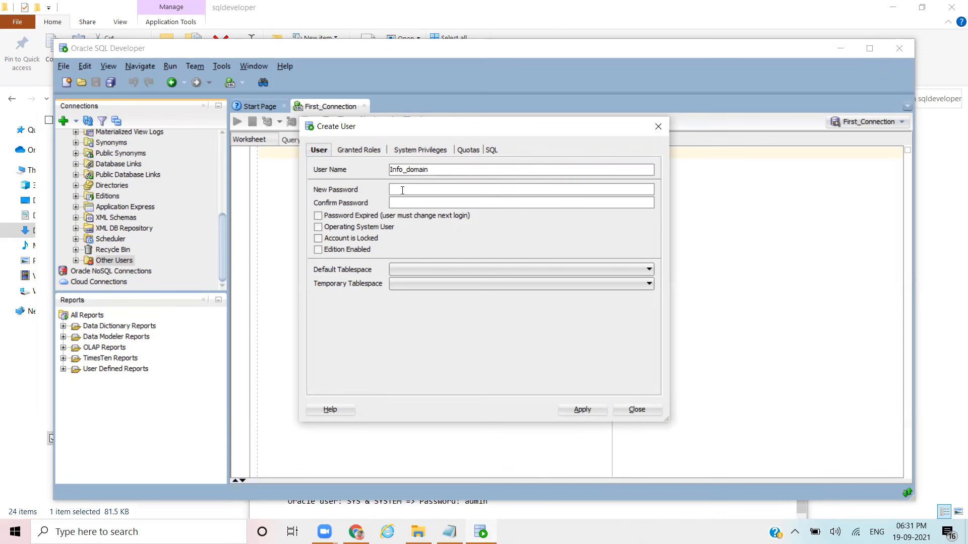
pyautogui.write('adminadm')
pyautogui.press('BackSpace')
pyautogui.press('BackSpace')
pyautogui.press('BackSpace')
pyautogui.write('admin')
# Step: Set the default tablespace to USERS and the temporary tablespace to TEMP, then view Granted Roles
pyautogui.click(627, 273)
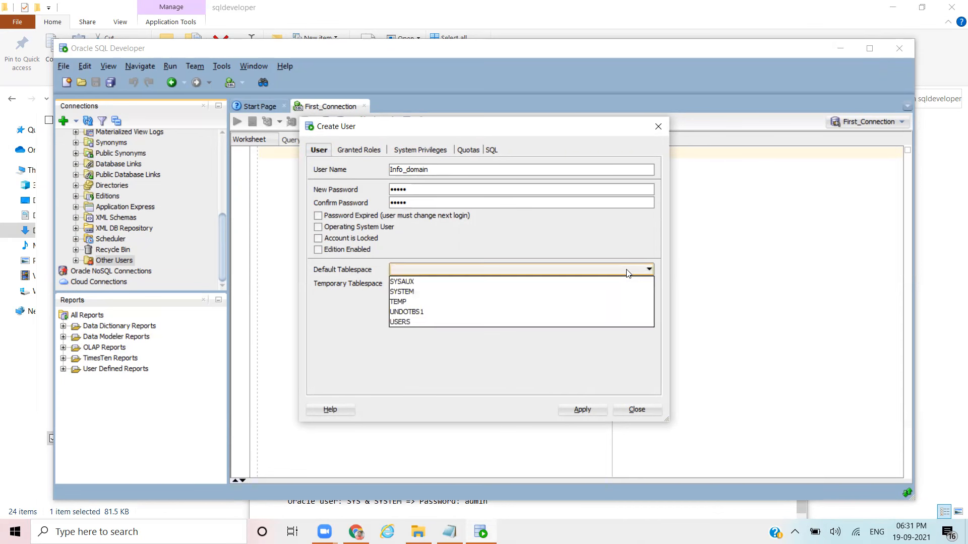
pyautogui.click(404, 323)
pyautogui.click(649, 284)
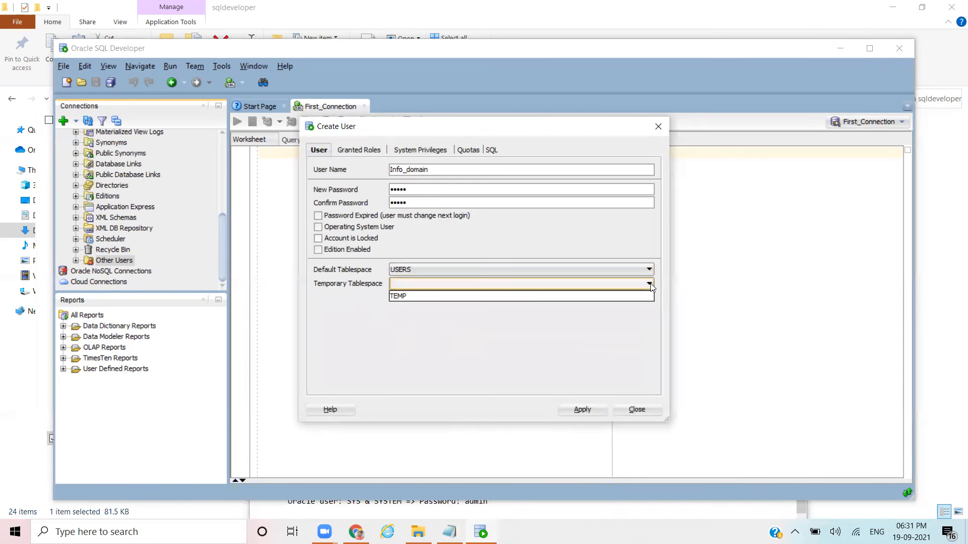
pyautogui.click(448, 296)
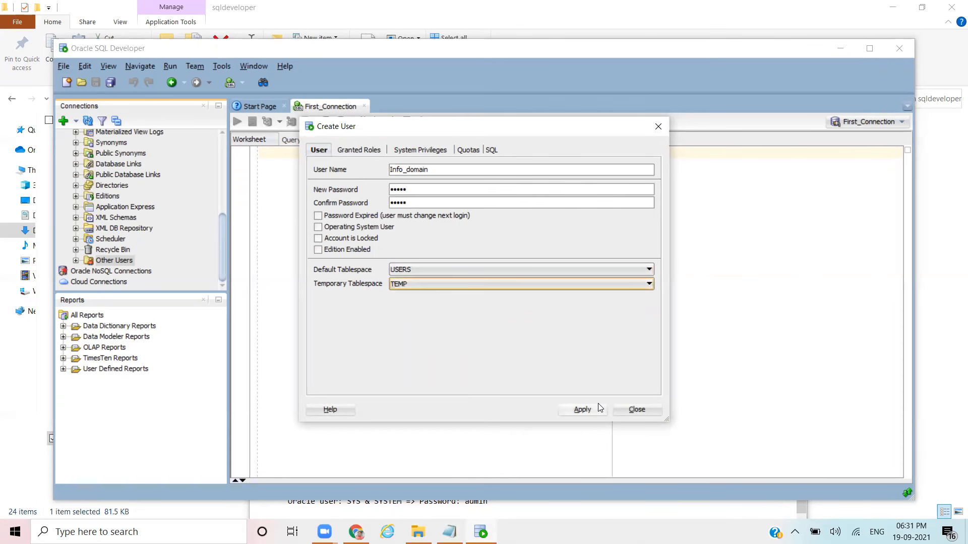
pyautogui.click(358, 151)
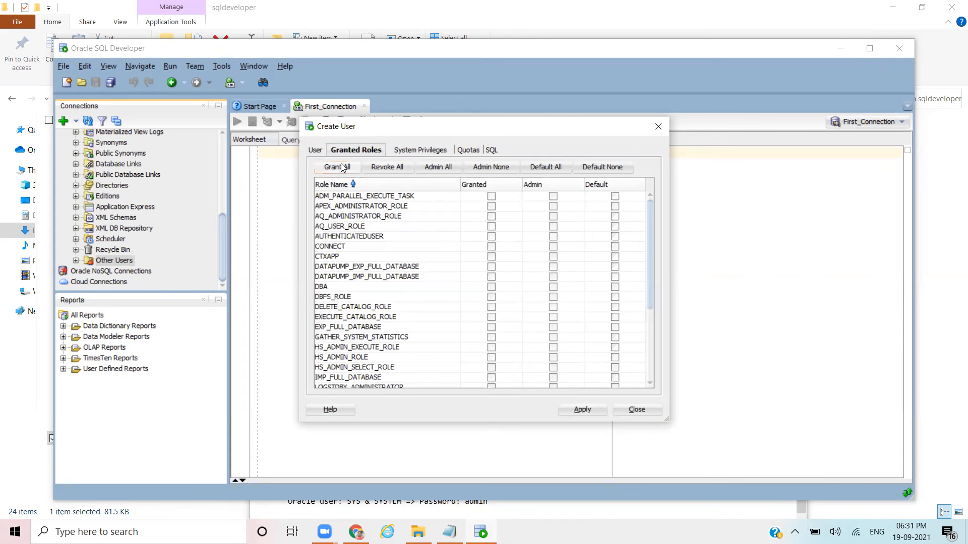
# Step: Grant all roles with admin option, plus admin option on system privileges except SYSDBA and SYSOPER
pyautogui.click(333, 168)
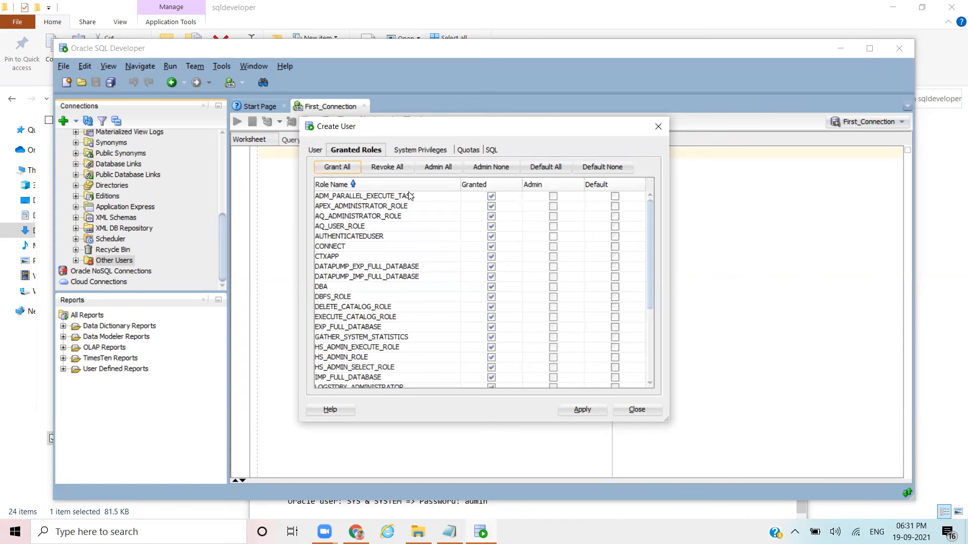
pyautogui.click(436, 168)
pyautogui.click(409, 150)
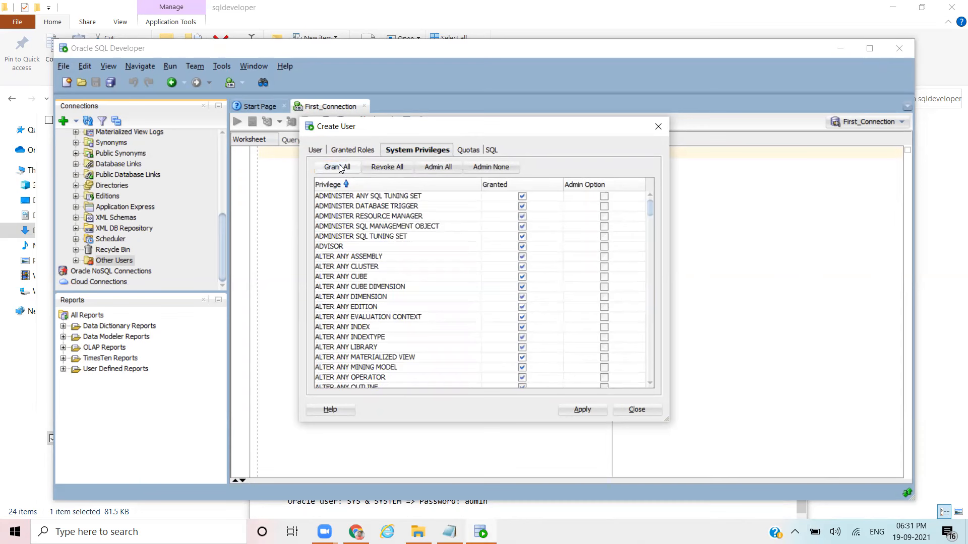
pyautogui.click(439, 167)
pyautogui.moveTo(650, 207); pyautogui.dragTo(643, 397)
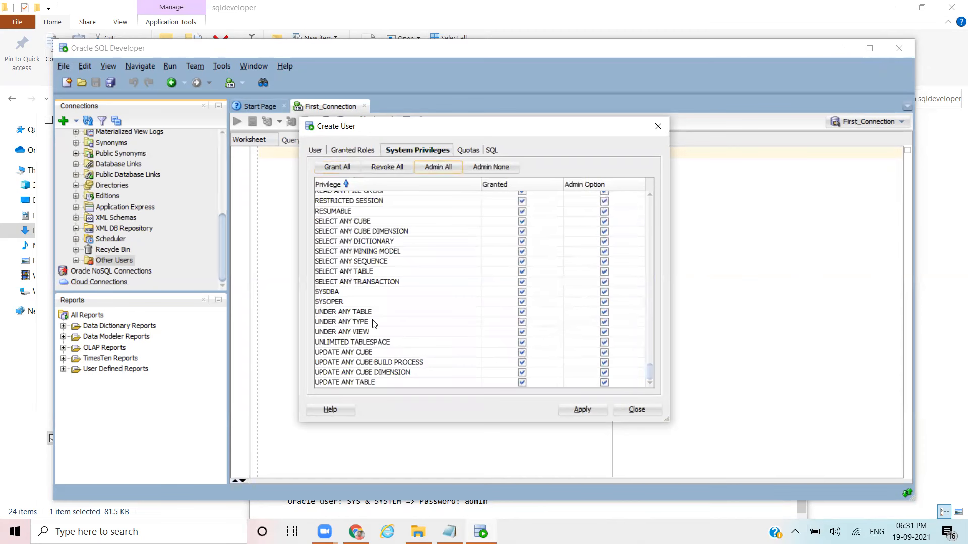
pyautogui.click(522, 294)
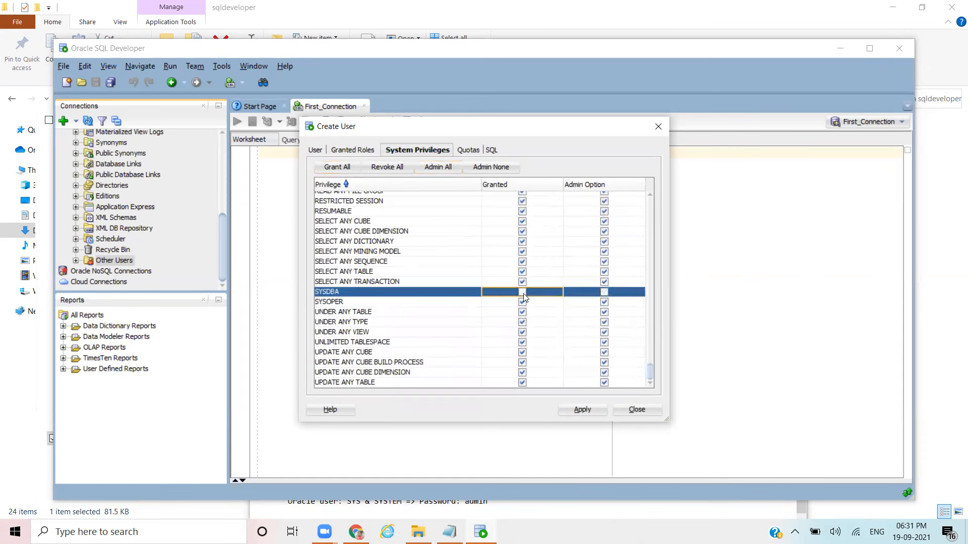
pyautogui.click(522, 303)
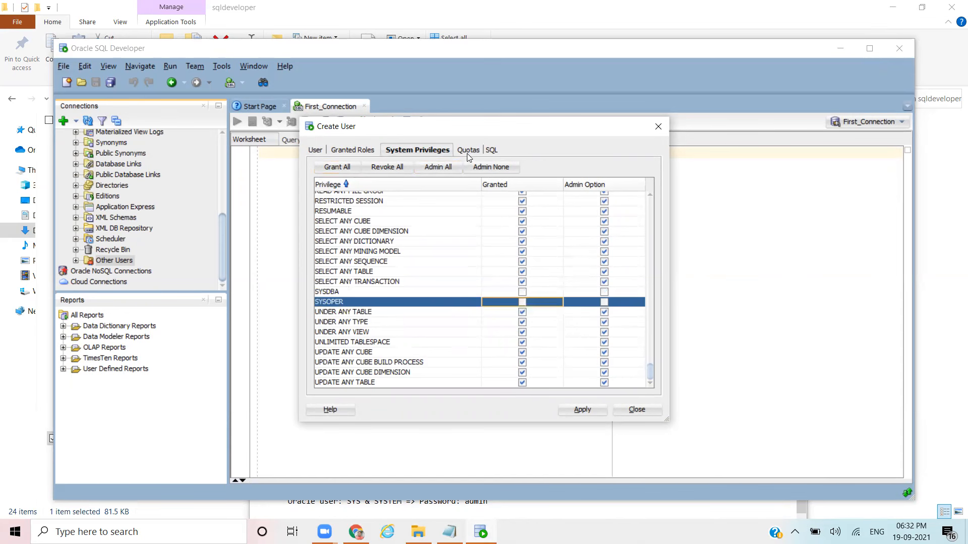
# Step: Give unlimited USERS tablespace quota and apply the CREATE USER script for Info_domain
pyautogui.click(468, 151)
pyautogui.click(495, 223)
pyautogui.click(490, 151)
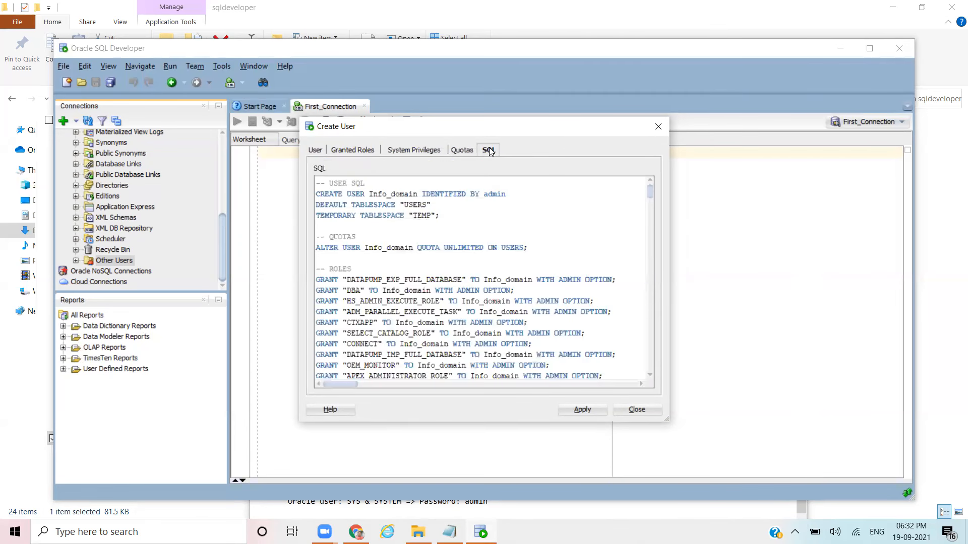
pyautogui.click(580, 411)
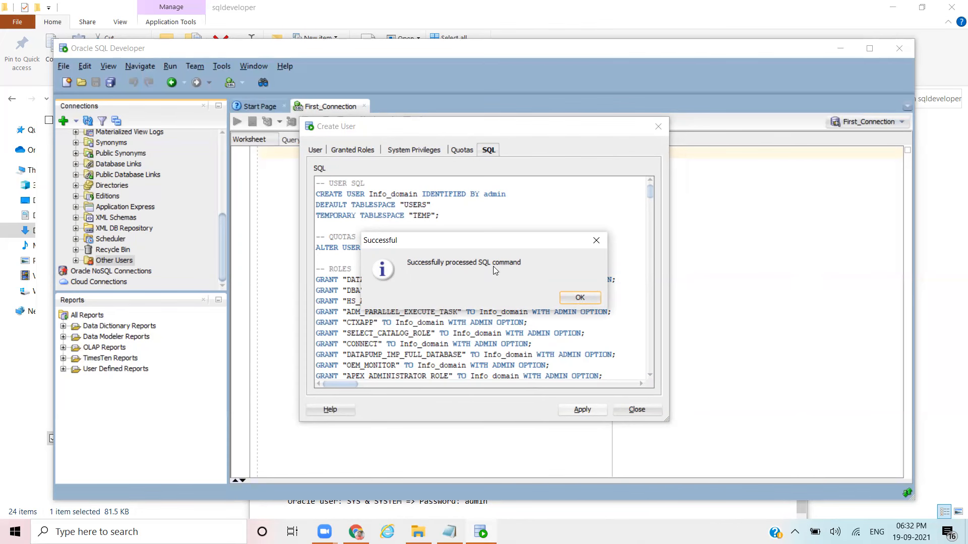
pyautogui.click(580, 297)
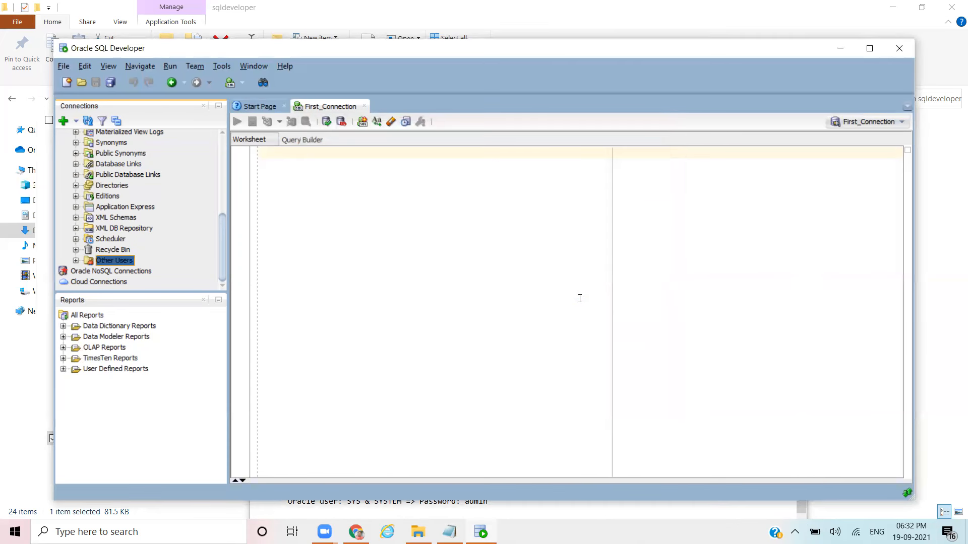
# Step: Start a second new user, pasting Info_repo from the notes as its name and entering its password
pyautogui.rightClick(119, 262)
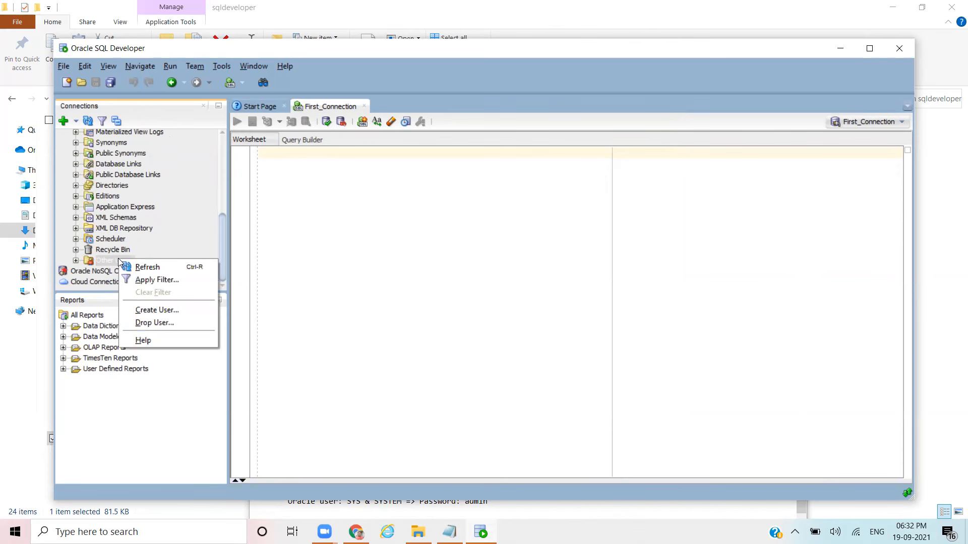
pyautogui.click(154, 311)
pyautogui.hotkey('alt', 'Tab')
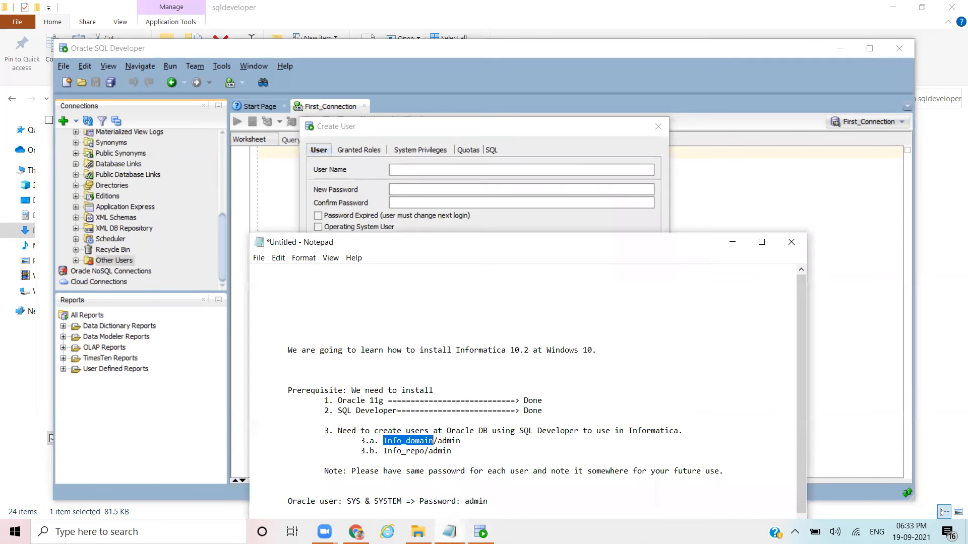
pyautogui.moveTo(425, 451); pyautogui.dragTo(385, 451)
pyautogui.hotkey('ctrl', 'c')
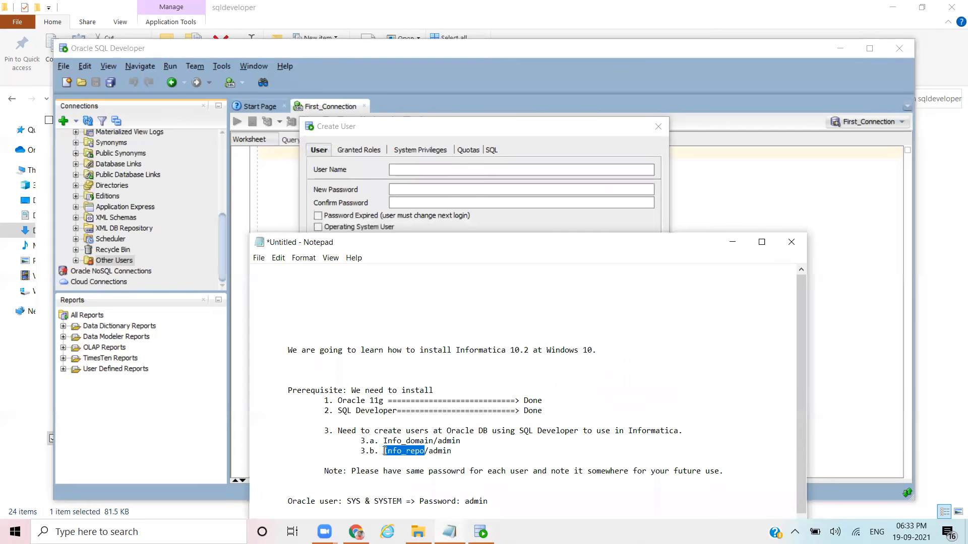
pyautogui.click(410, 170)
pyautogui.hotkey('ctrl', 'v')
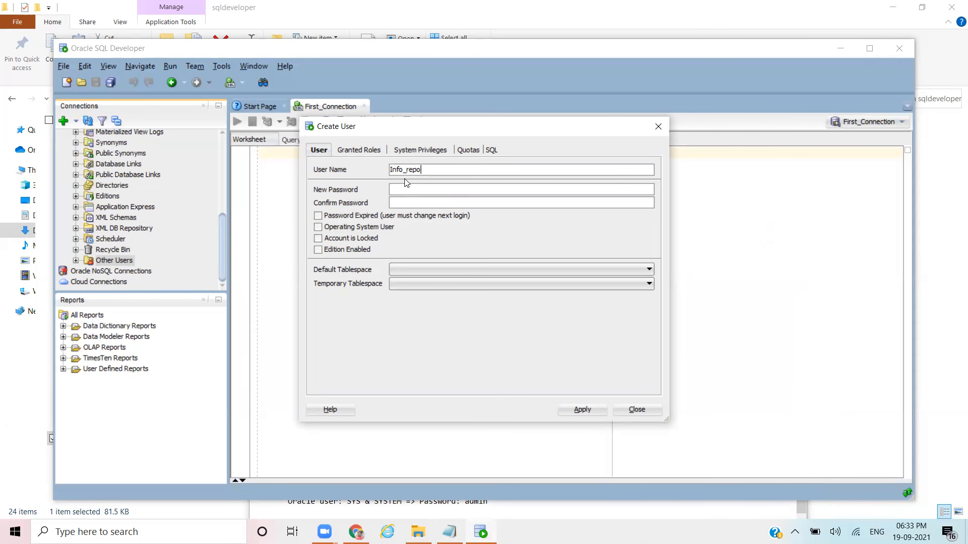
pyautogui.click(406, 190)
pyautogui.write('•••••admin')
# Step: Choose USERS as default and TEMP as temporary tablespace, then view Granted Roles
pyautogui.click(450, 269)
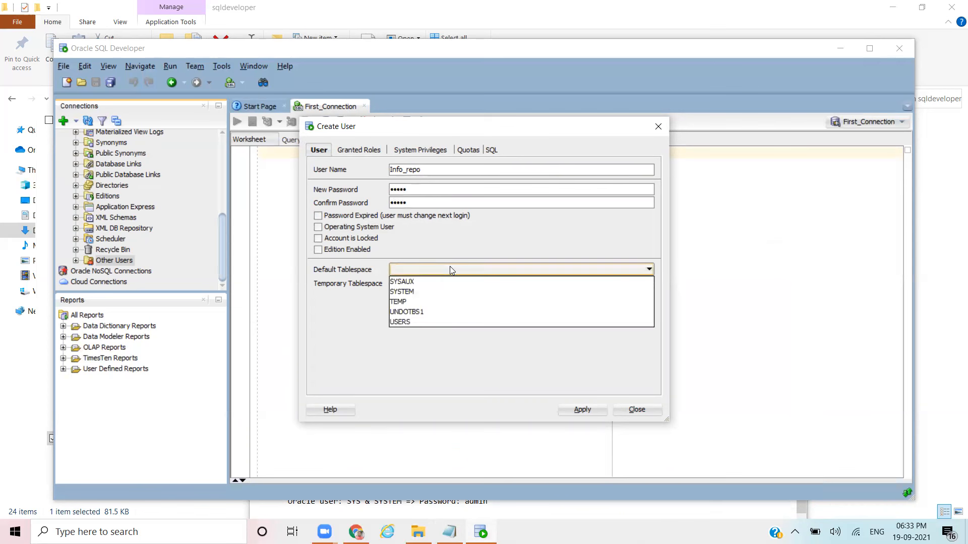
pyautogui.click(406, 322)
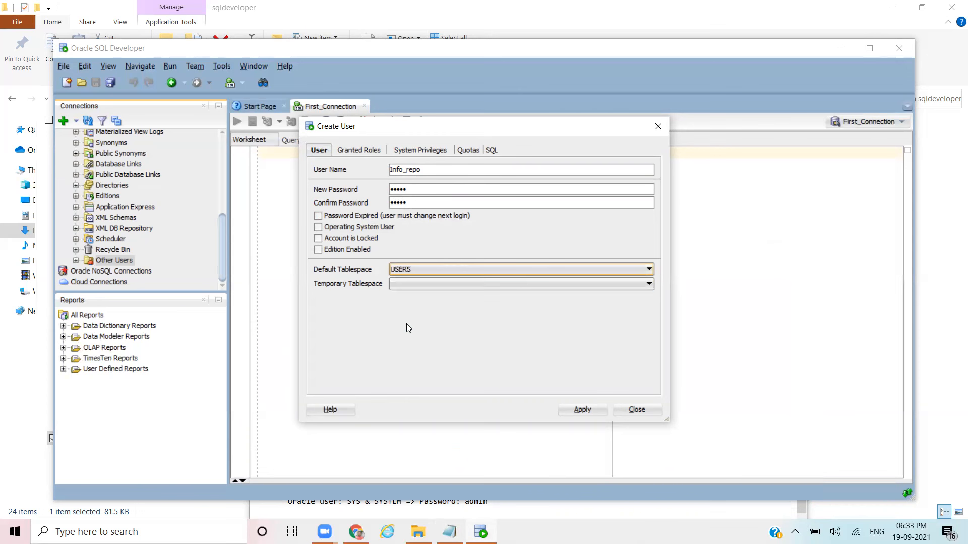
pyautogui.click(418, 282)
pyautogui.click(405, 296)
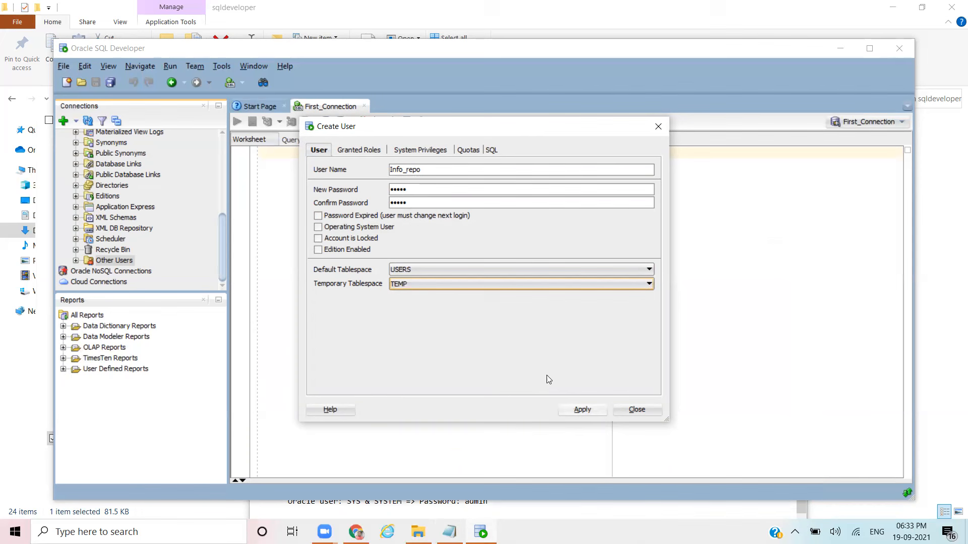
pyautogui.click(360, 151)
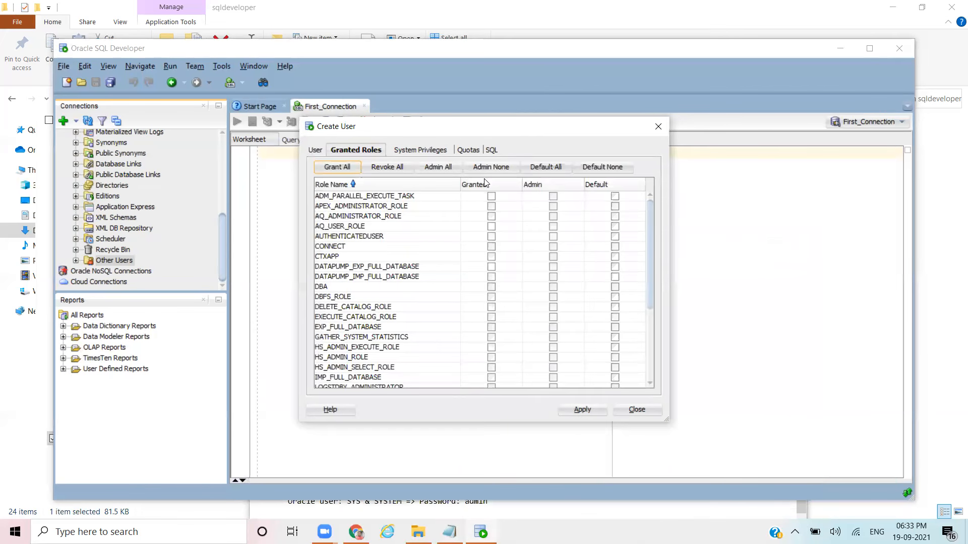
# Step: Grant all roles as admin and default, and all system privileges with admin except SYSDBA and SYSOPER
pyautogui.click(334, 167)
pyautogui.click(440, 168)
pyautogui.click(546, 167)
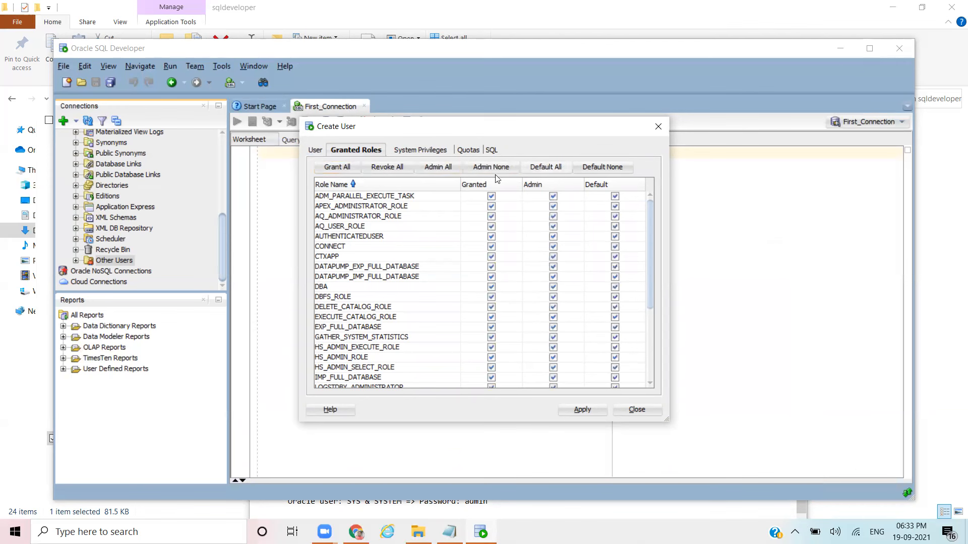
pyautogui.click(419, 150)
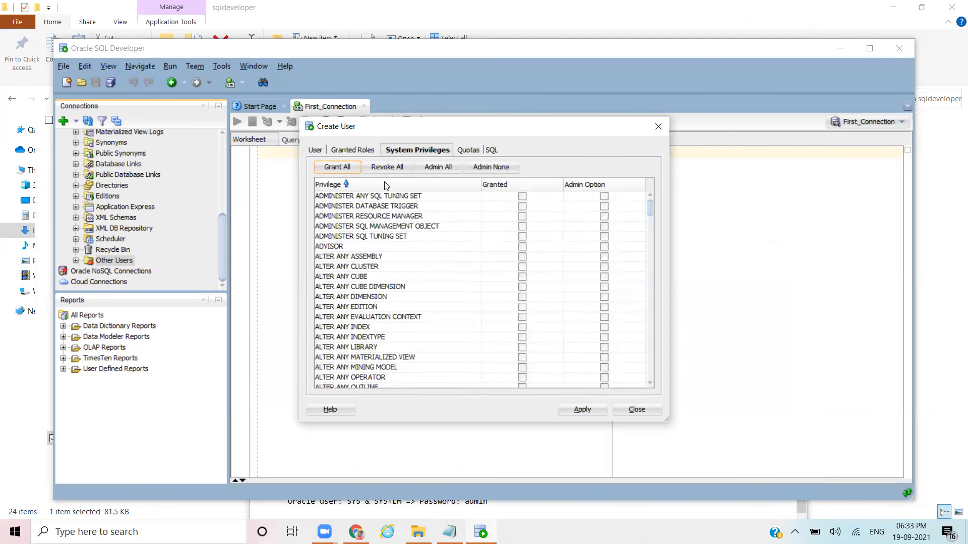
pyautogui.click(337, 167)
pyautogui.click(437, 167)
pyautogui.moveTo(652, 210); pyautogui.dragTo(646, 384)
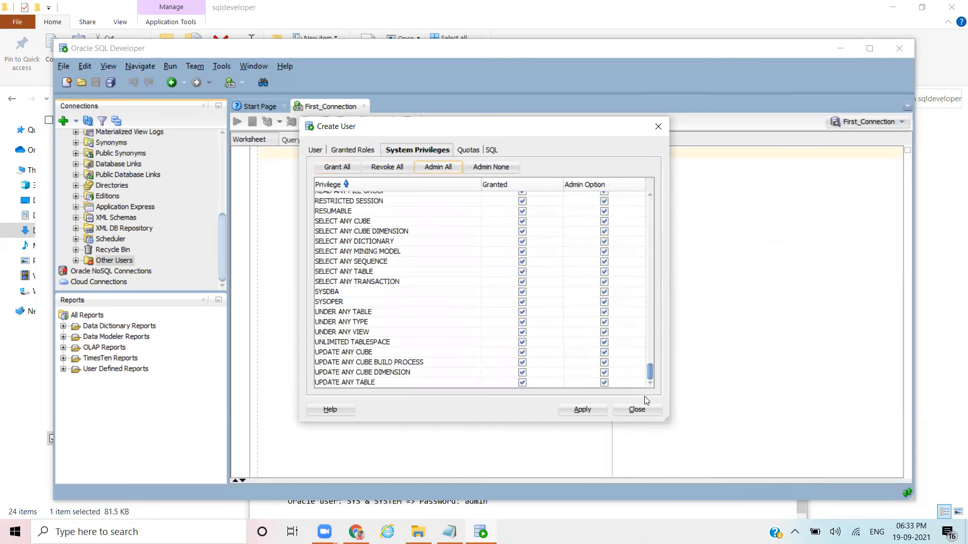
pyautogui.click(522, 293)
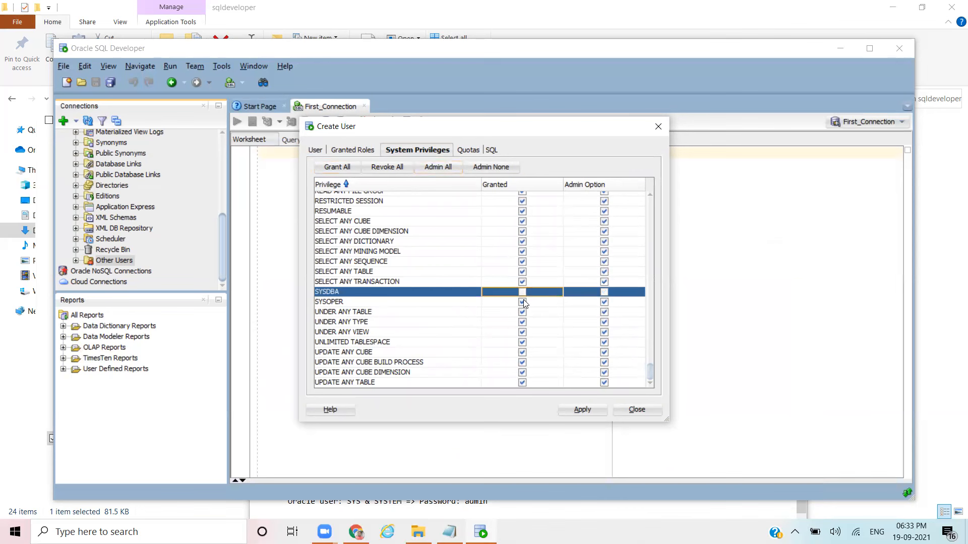
pyautogui.click(523, 300)
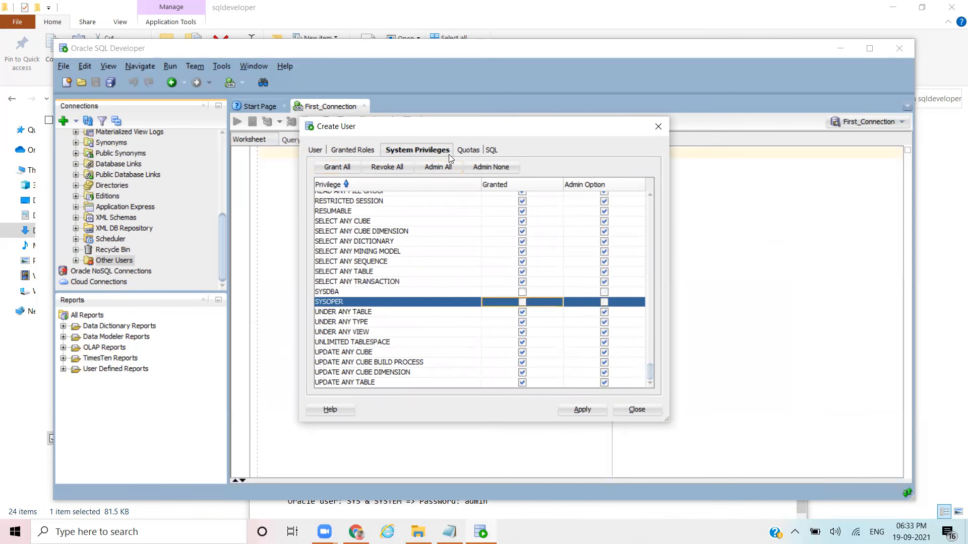
# Step: Give Info_repo unlimited USERS quota and create the user in the database
pyautogui.click(466, 151)
pyautogui.click(495, 223)
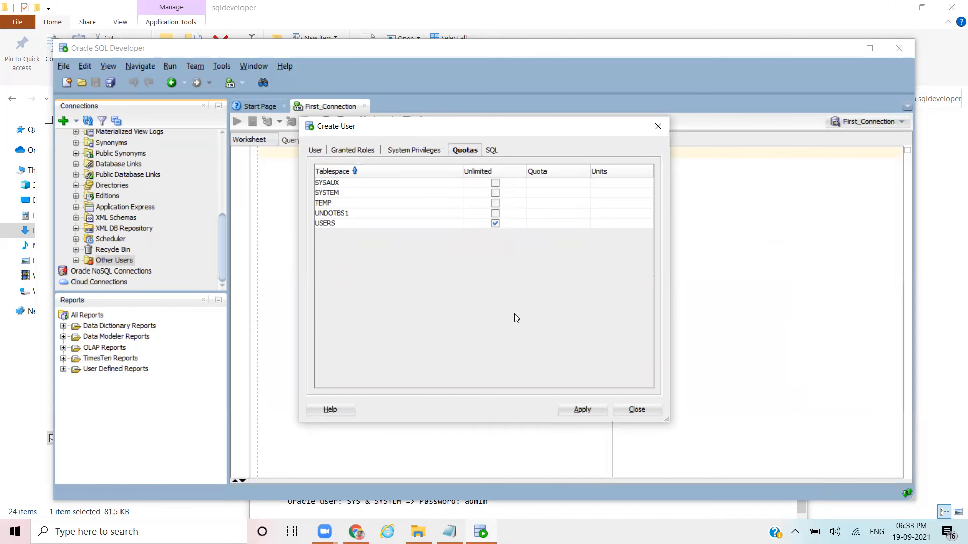
pyautogui.click(584, 410)
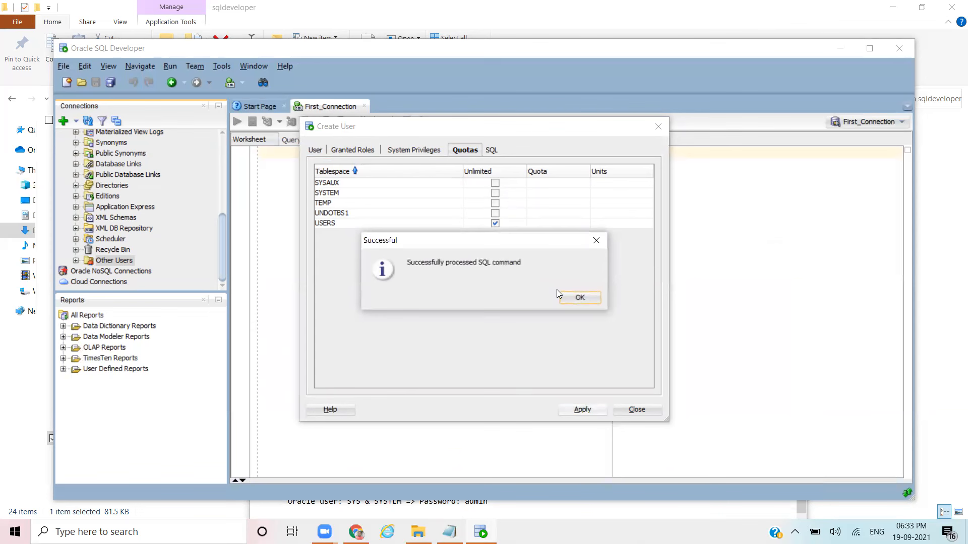
pyautogui.click(569, 294)
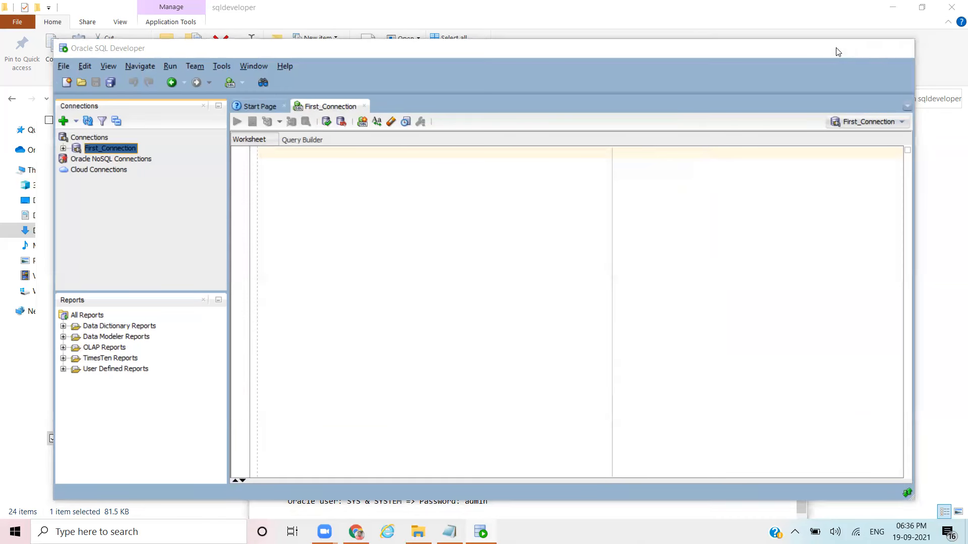
pyautogui.click(838, 49)
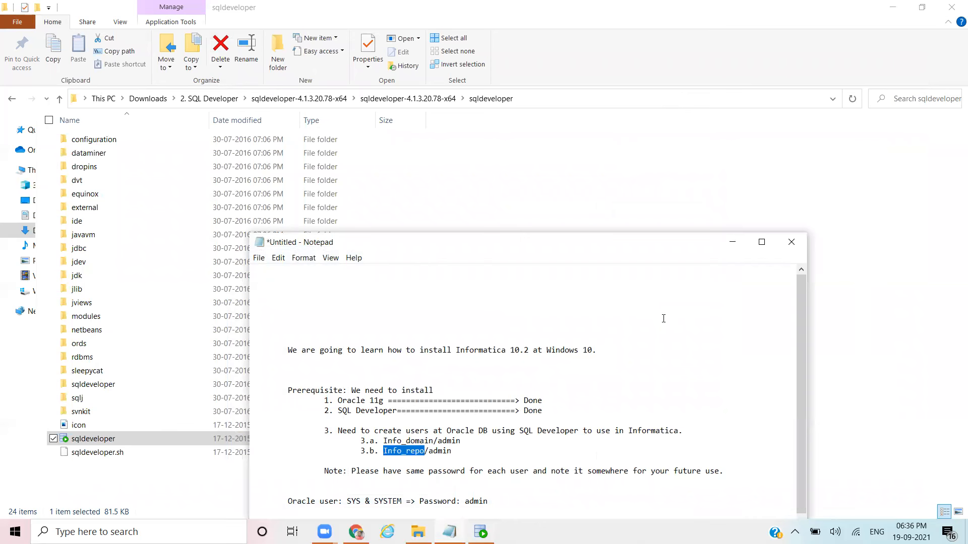
pyautogui.click(499, 447)
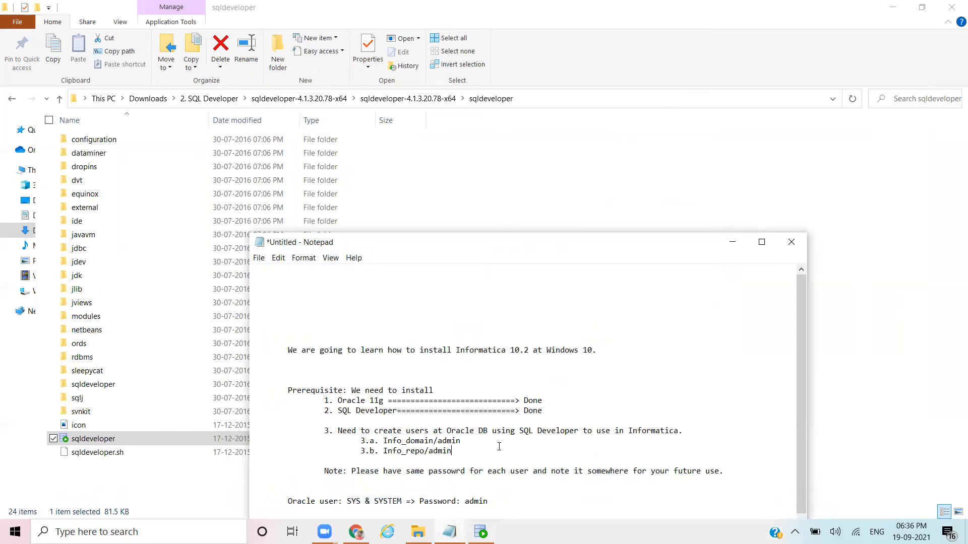
pyautogui.click(689, 430)
pyautogui.press('BackSpace')
pyautogui.write('=> Done')
pyautogui.click(677, 431)
pyautogui.write('===')
pyautogui.moveTo(596, 243); pyautogui.dragTo(615, 215)
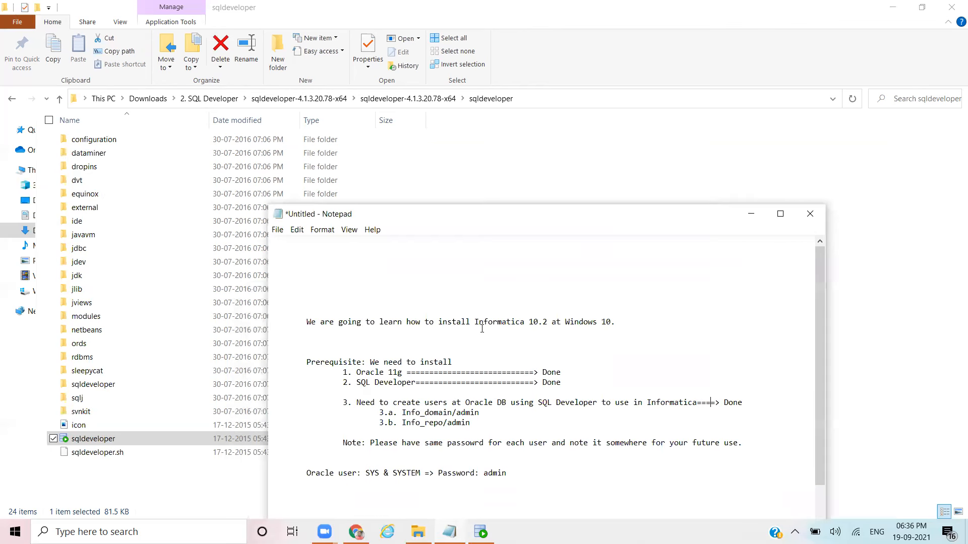
pyautogui.moveTo(339, 370); pyautogui.dragTo(371, 382)
pyautogui.moveTo(341, 412); pyautogui.dragTo(372, 411)
pyautogui.moveTo(307, 322); pyautogui.dragTo(547, 336)
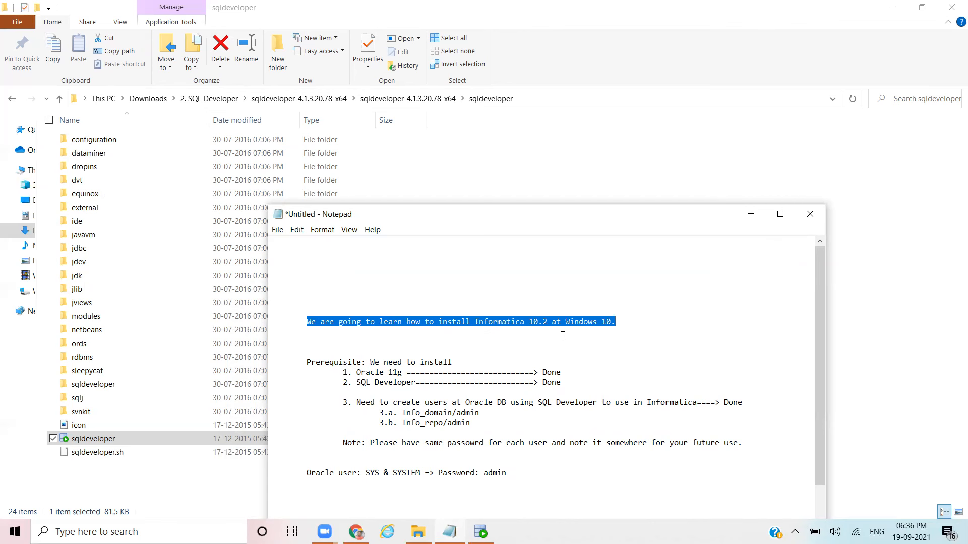
# Step: Navigate from Downloads through 3. Informatica and informatica_1020_server_winem-64t into Server, selecting install
pyautogui.click(144, 99)
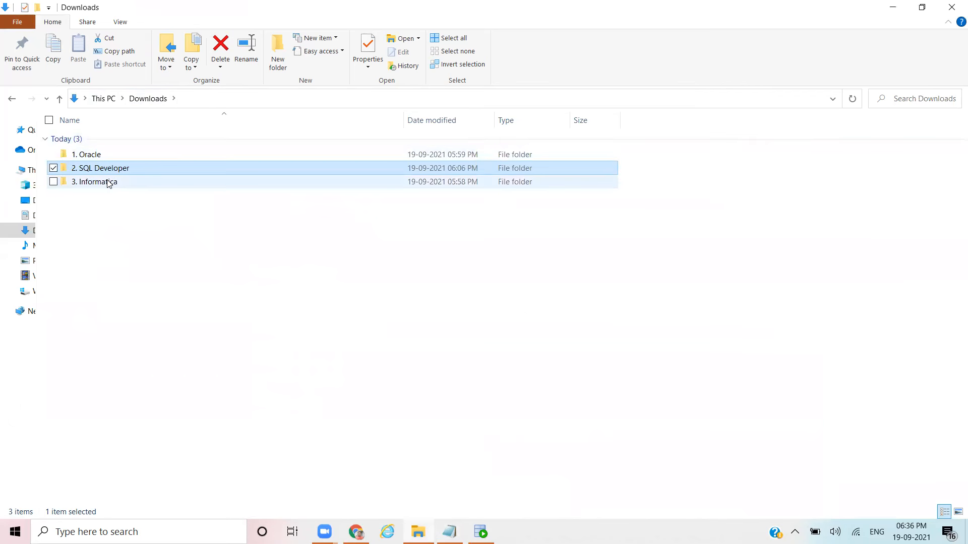
pyautogui.doubleClick(109, 183)
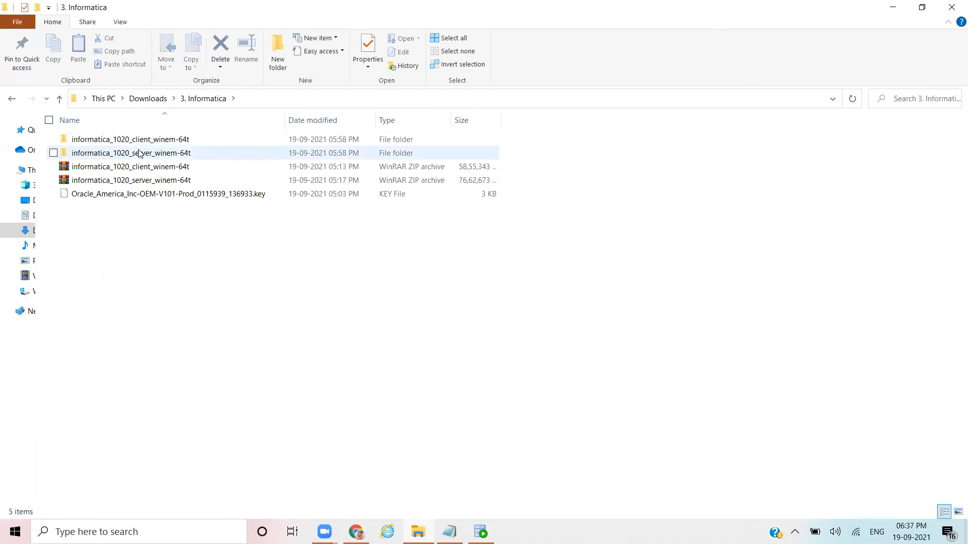
pyautogui.doubleClick(140, 153)
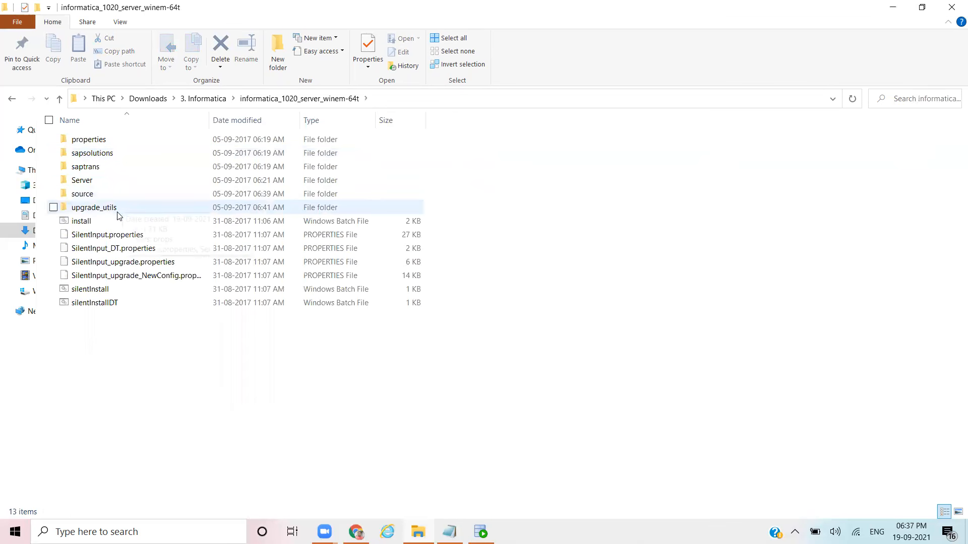
pyautogui.doubleClick(103, 183)
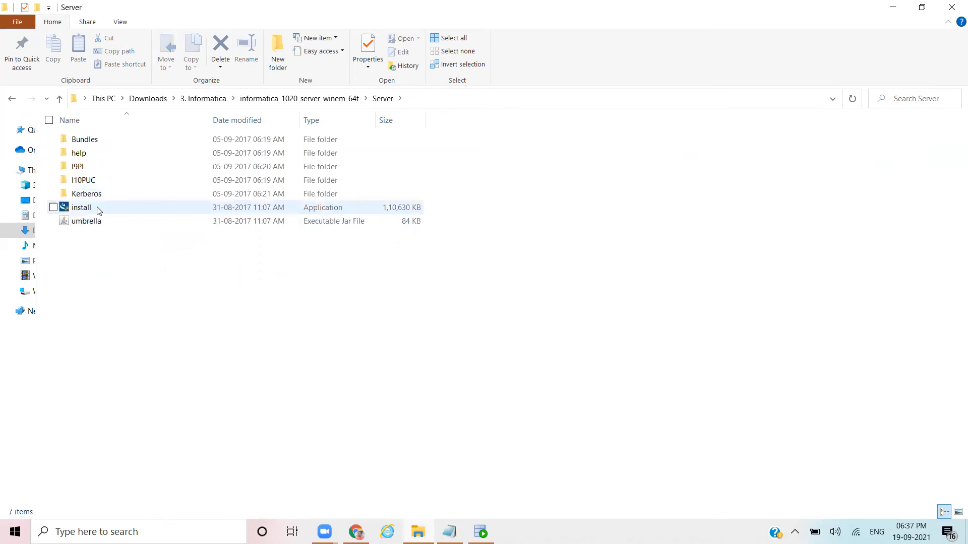
pyautogui.hotkey('shift', 'F10')
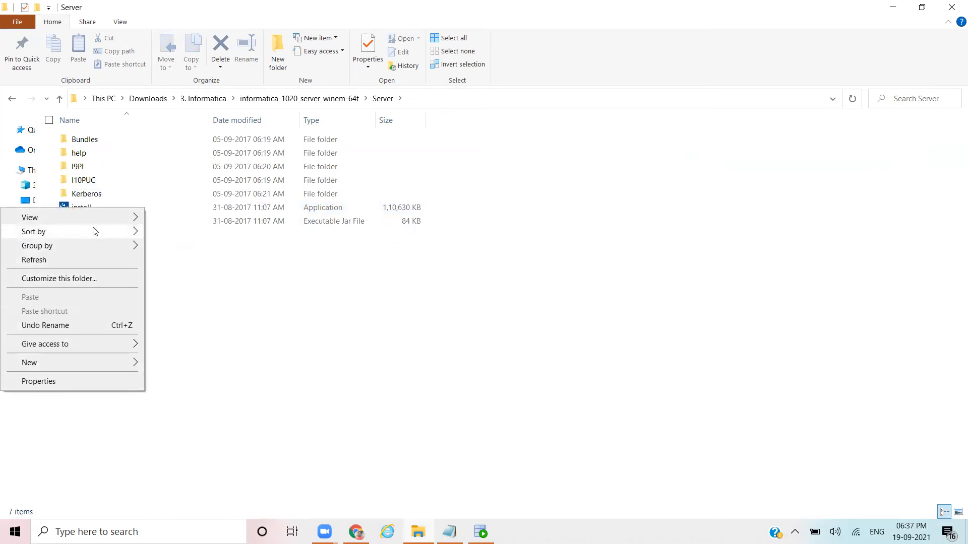
pyautogui.moveTo(111, 222)
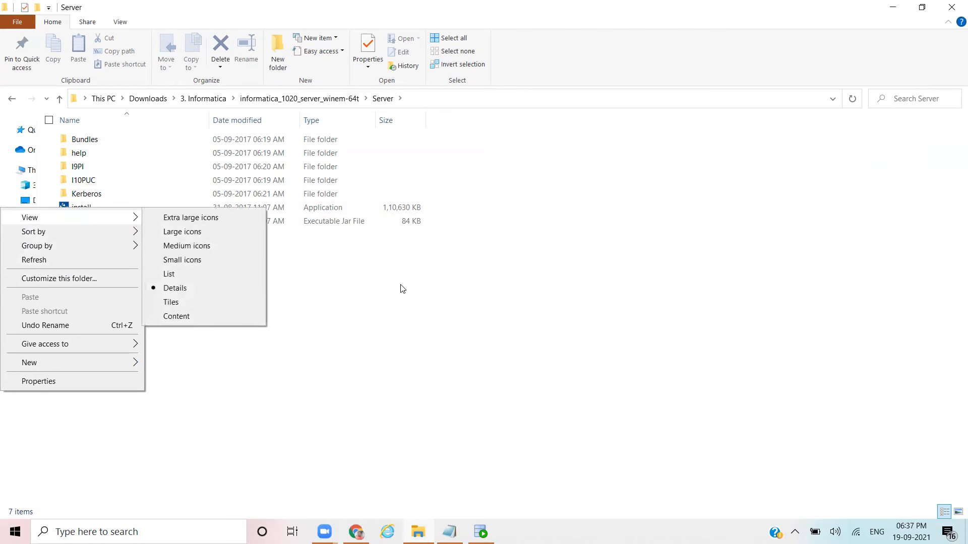
pyautogui.click(401, 289)
# Step: Run the Server folder's install application as administrator
pyautogui.click(78, 209)
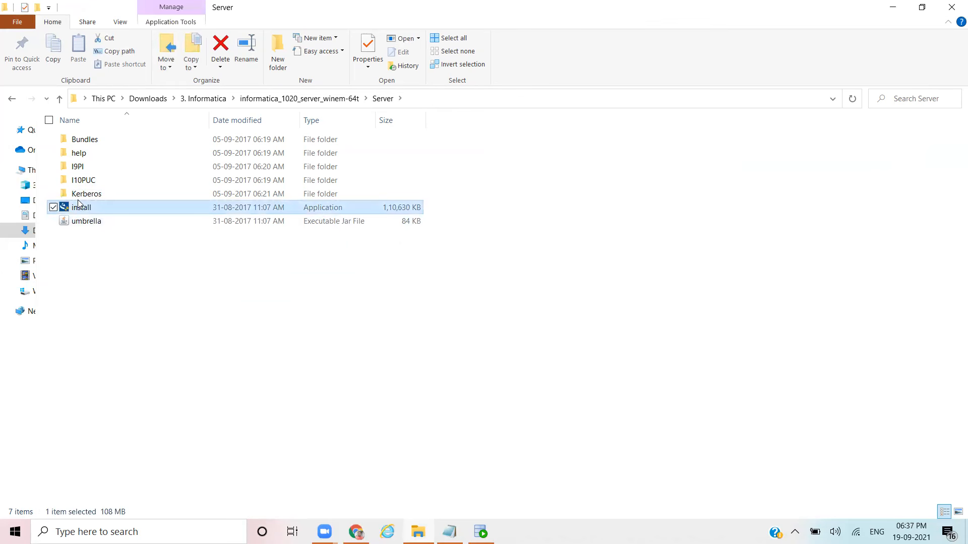
pyautogui.rightClick(78, 209)
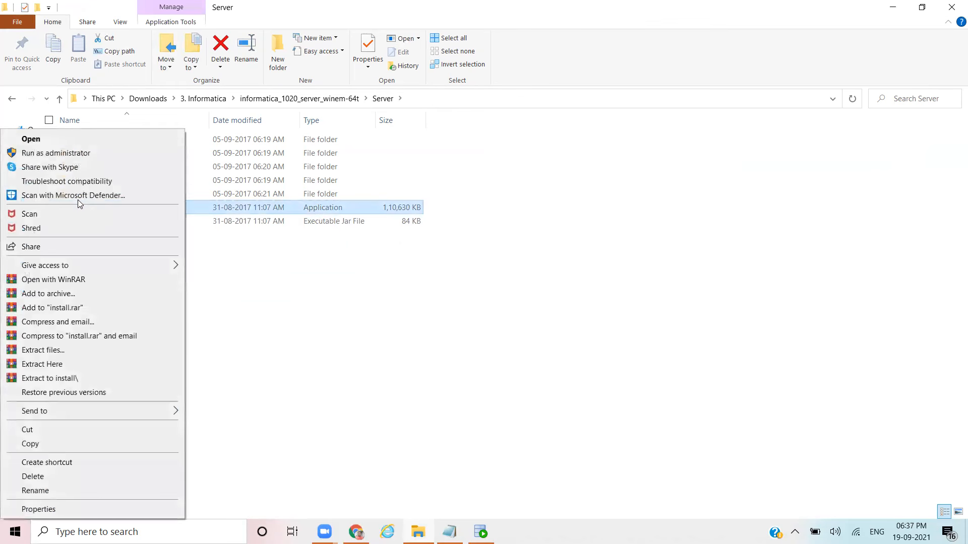
pyautogui.click(74, 155)
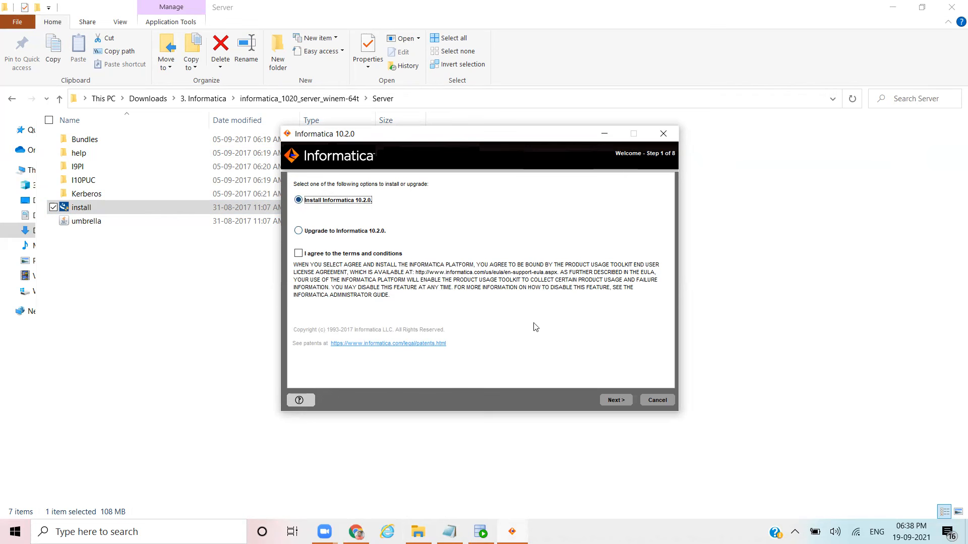
# Step: Accept the terms and conditions and advance past the prerequisites to the license step
pyautogui.click(611, 400)
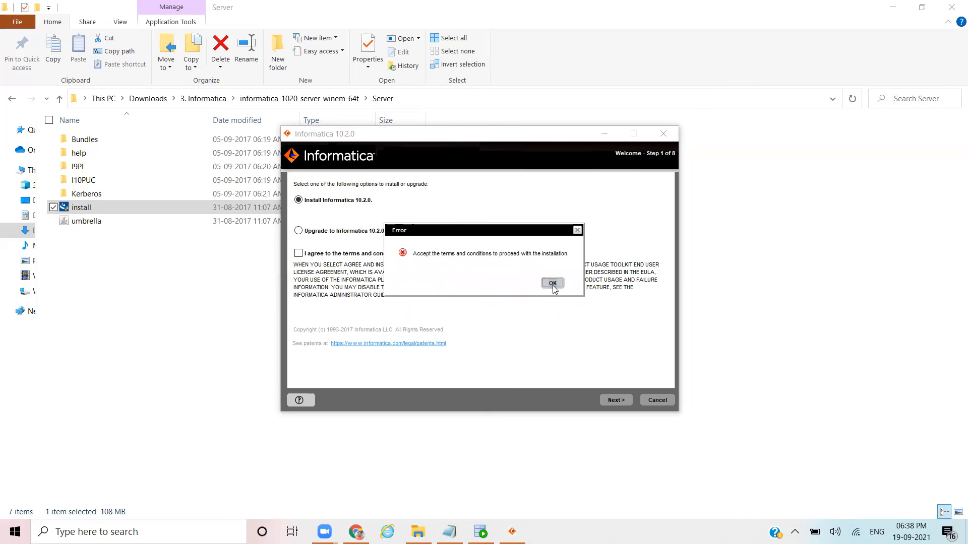
pyautogui.click(553, 284)
pyautogui.click(300, 255)
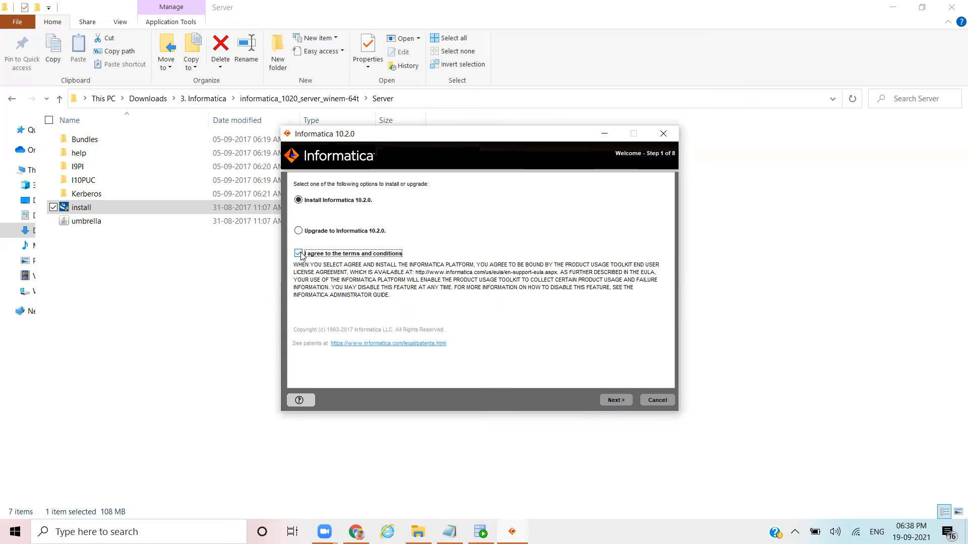
pyautogui.click(616, 400)
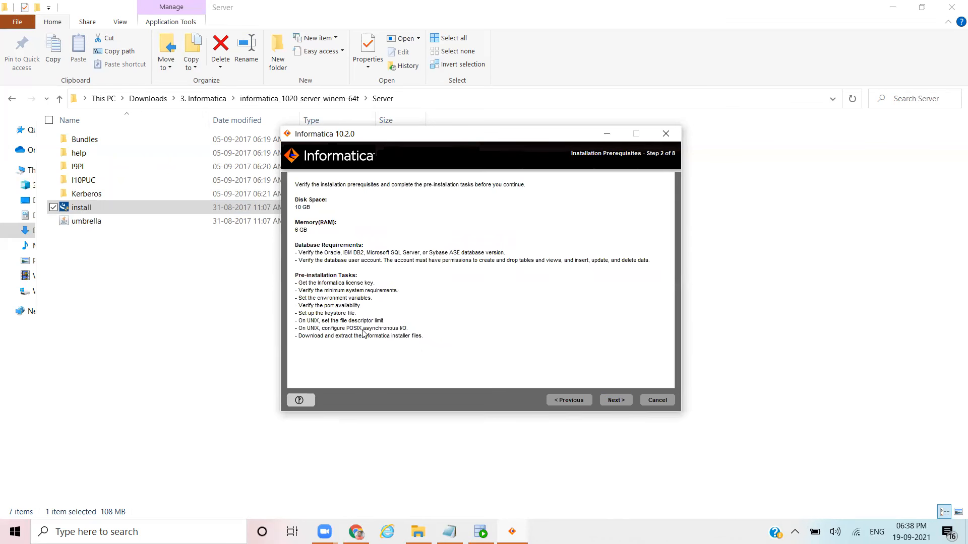
pyautogui.click(623, 404)
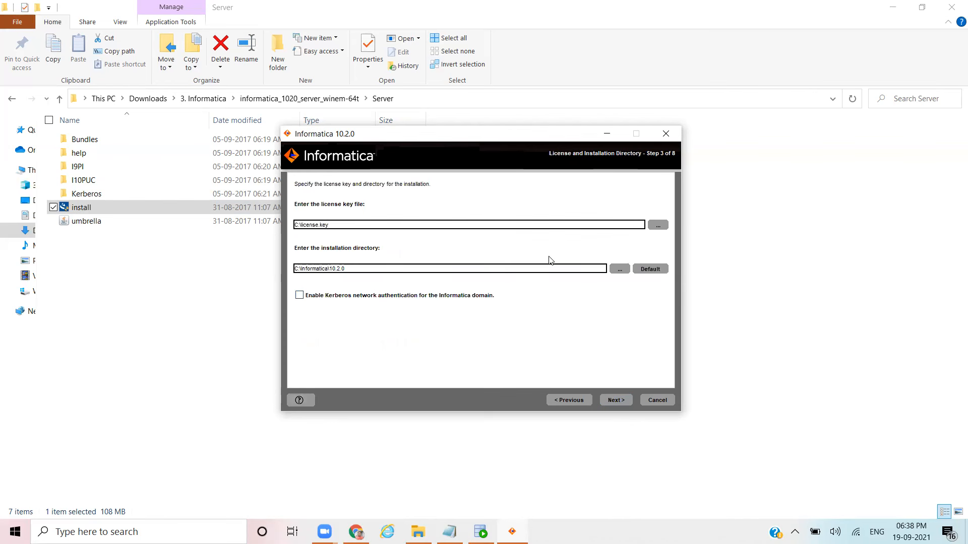
# Step: Choose the Oracle .key file in 3. Informatica as the license key and continue to the summary
pyautogui.click(657, 229)
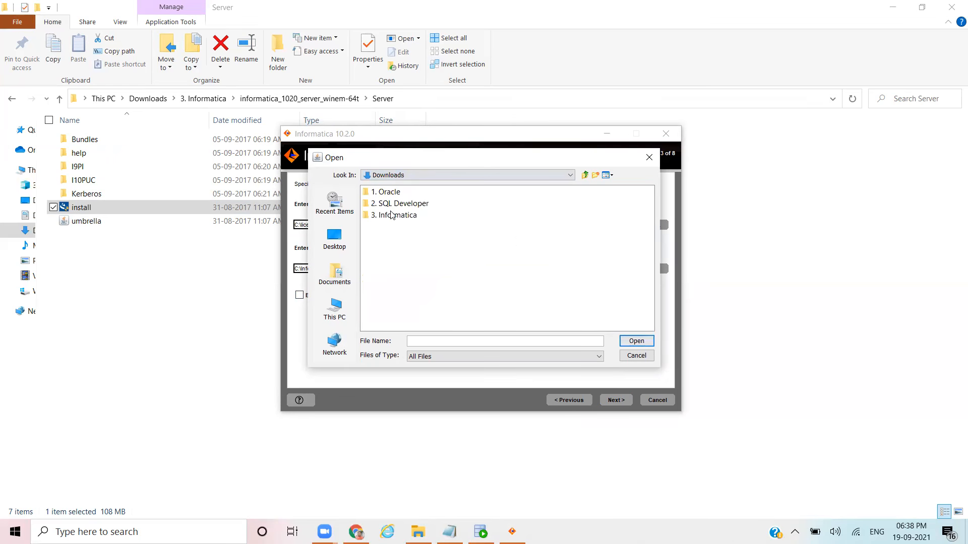
pyautogui.doubleClick(392, 215)
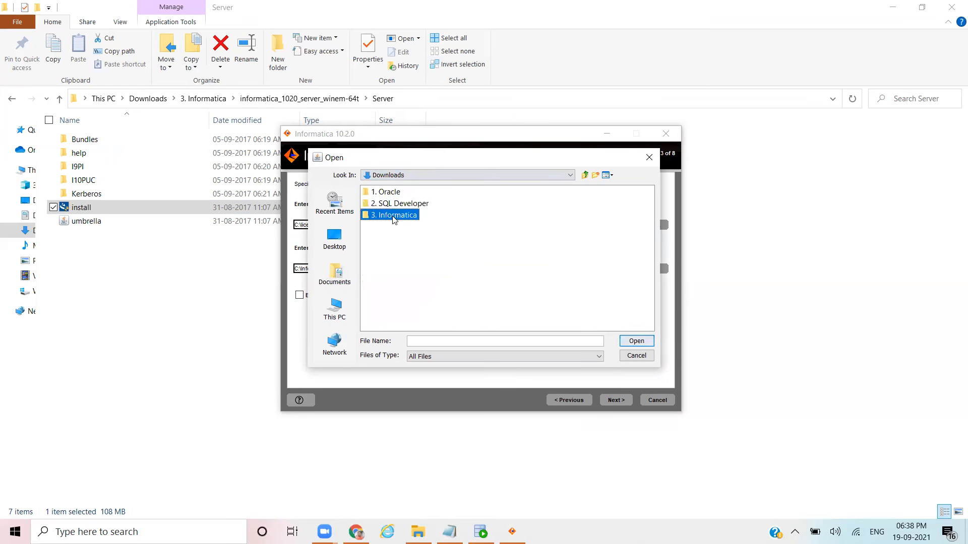
pyautogui.click(399, 239)
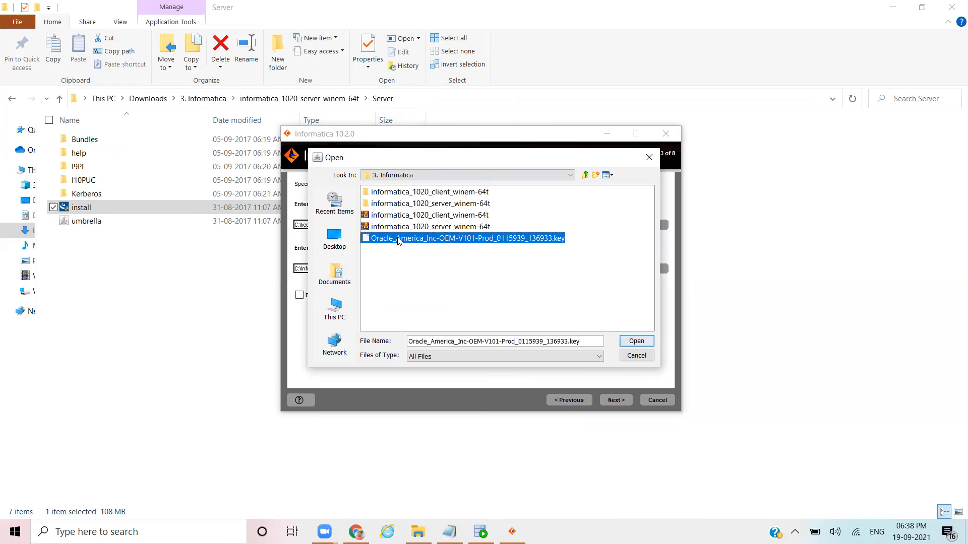
pyautogui.doubleClick(400, 238)
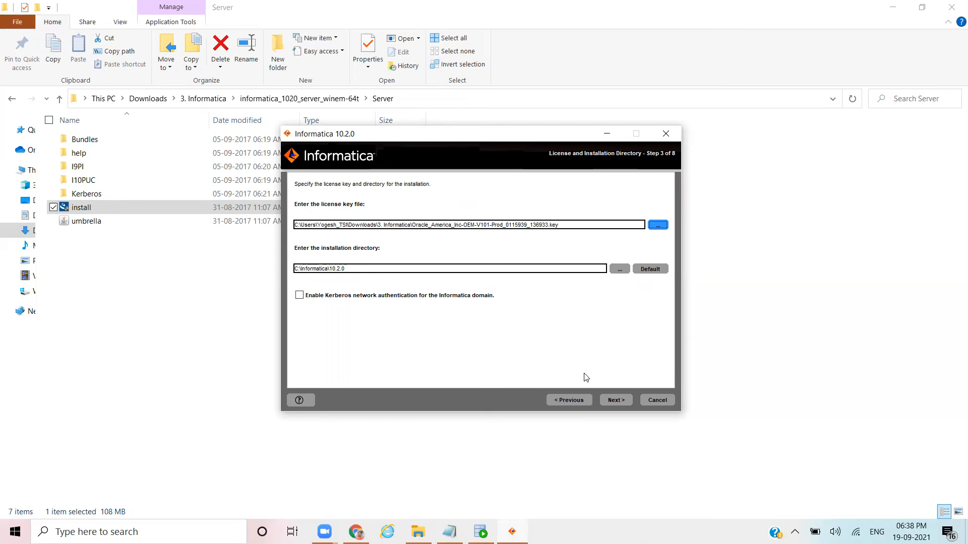
pyautogui.click(616, 400)
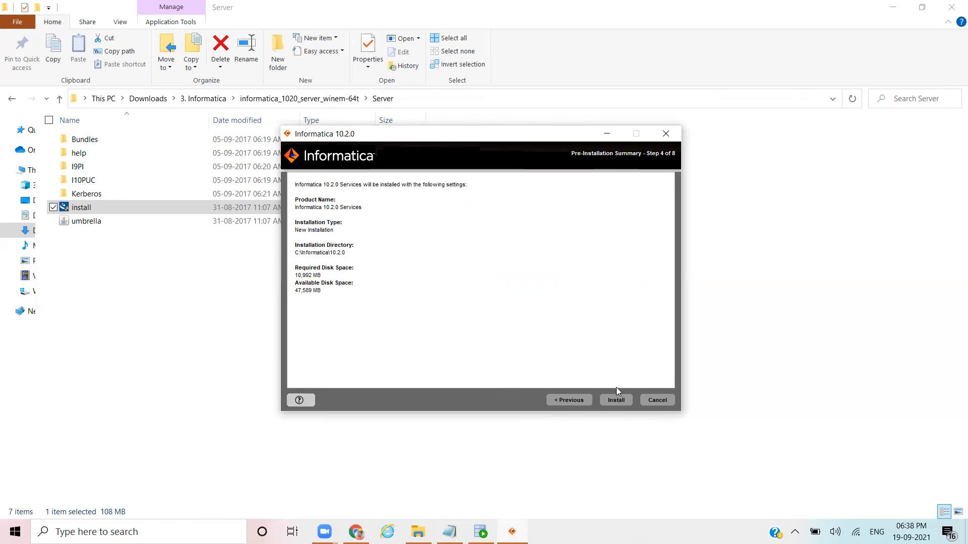
# Step: Start the installation from the Pre-Installation Summary into C:\Informatica\10.2.0
pyautogui.click(617, 400)
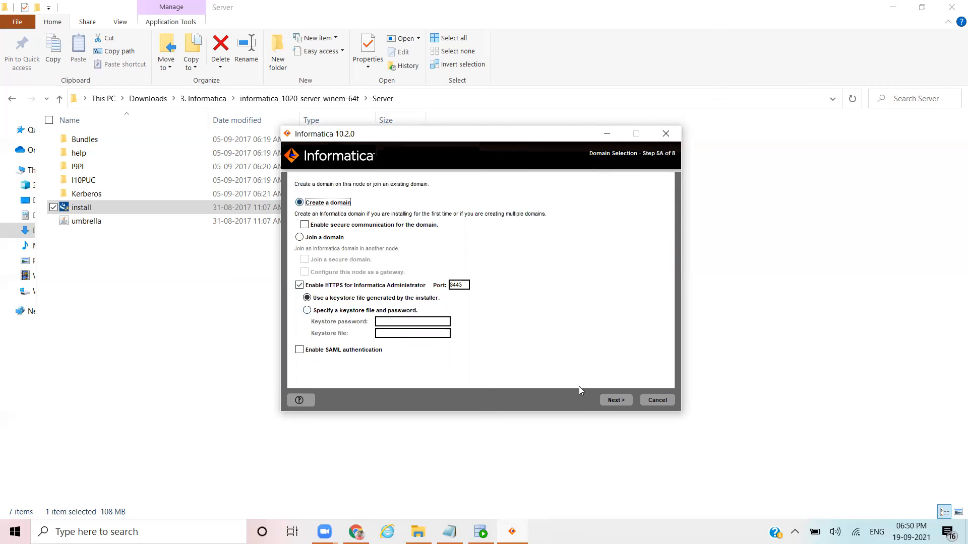
# Step: Continue with the new domain and allow the installer and Java through the firewall
pyautogui.click(615, 400)
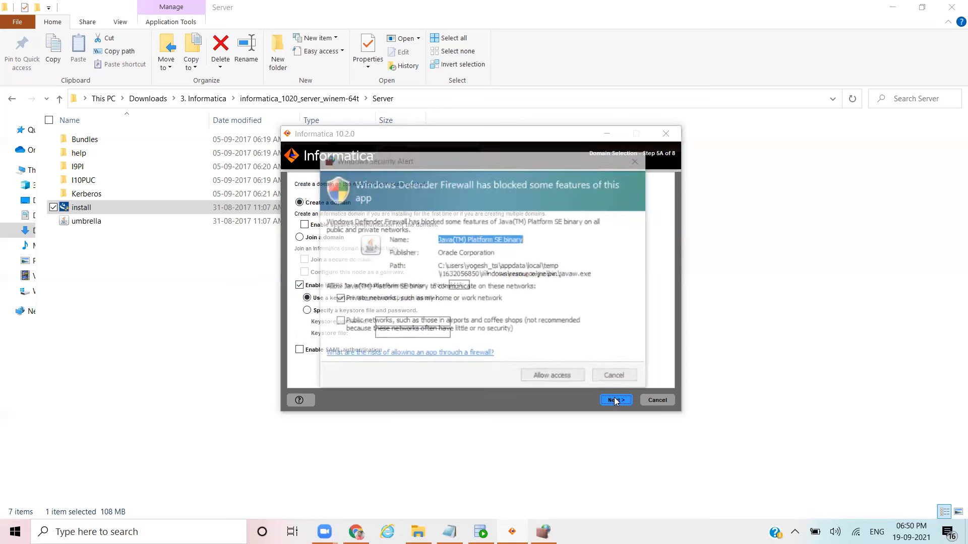
pyautogui.click(564, 378)
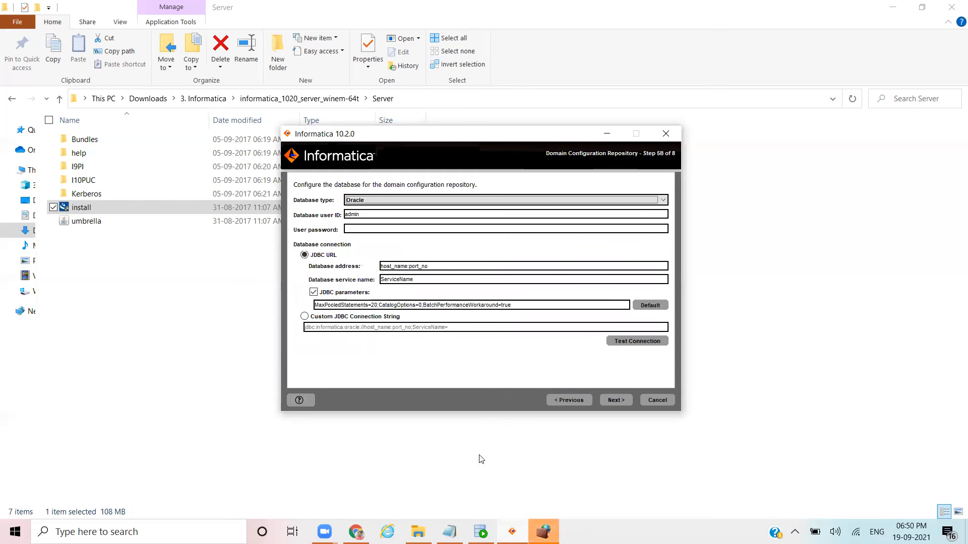
pyautogui.click(542, 533)
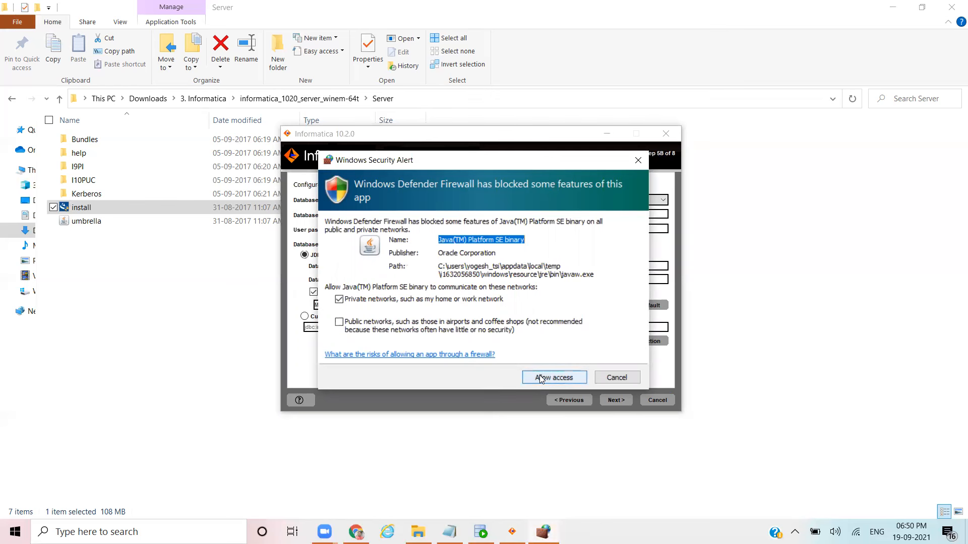
pyautogui.click(540, 379)
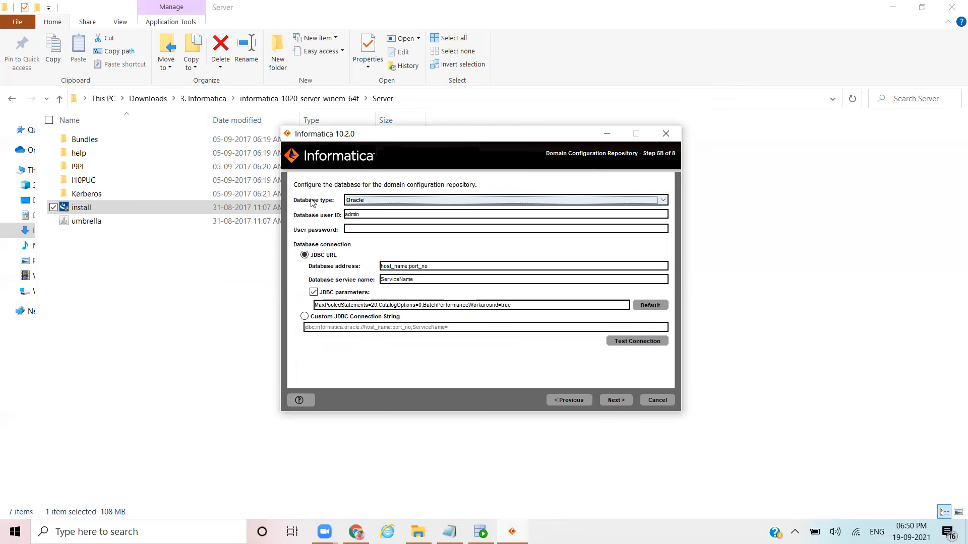
# Step: Keep Oracle as the repository database type, clear the default user ID, and return to the notes
pyautogui.click(369, 199)
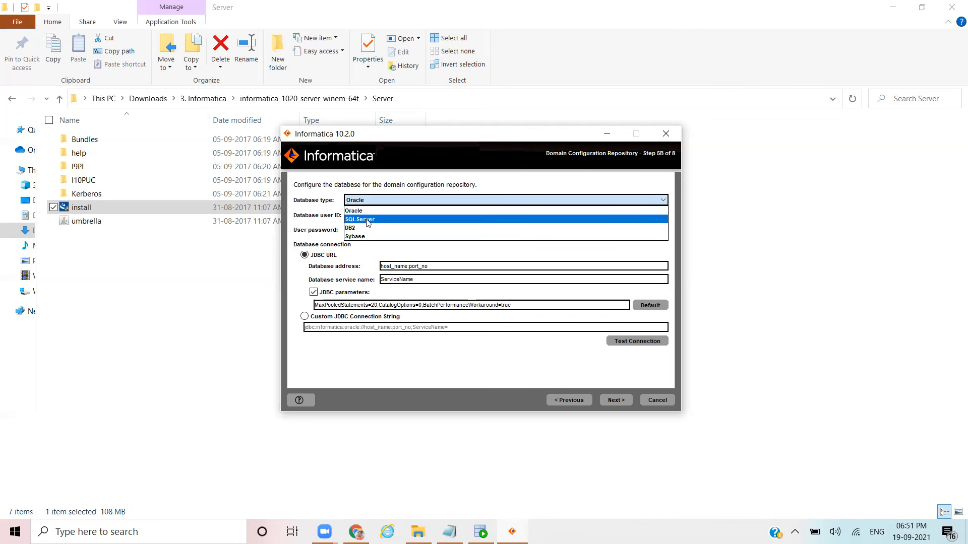
pyautogui.click(366, 211)
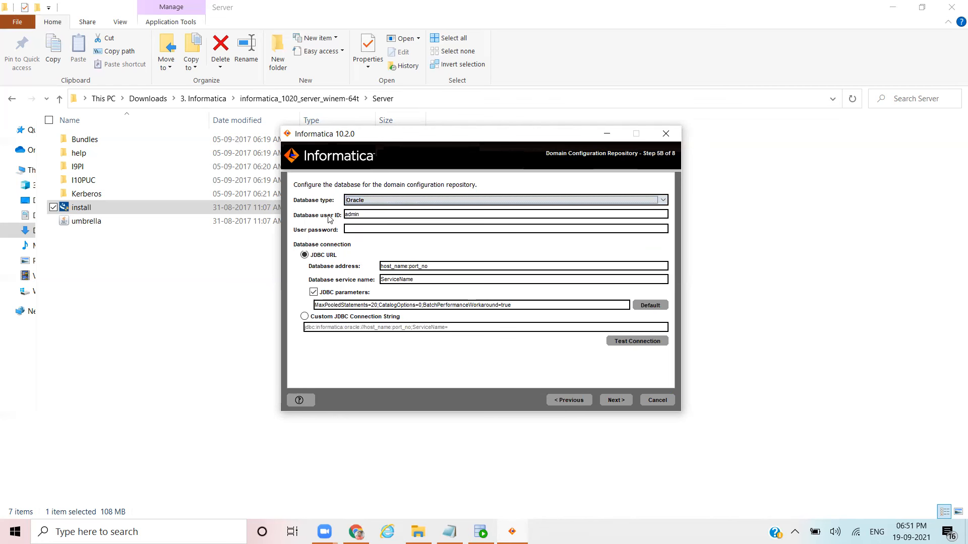
pyautogui.doubleClick(373, 215)
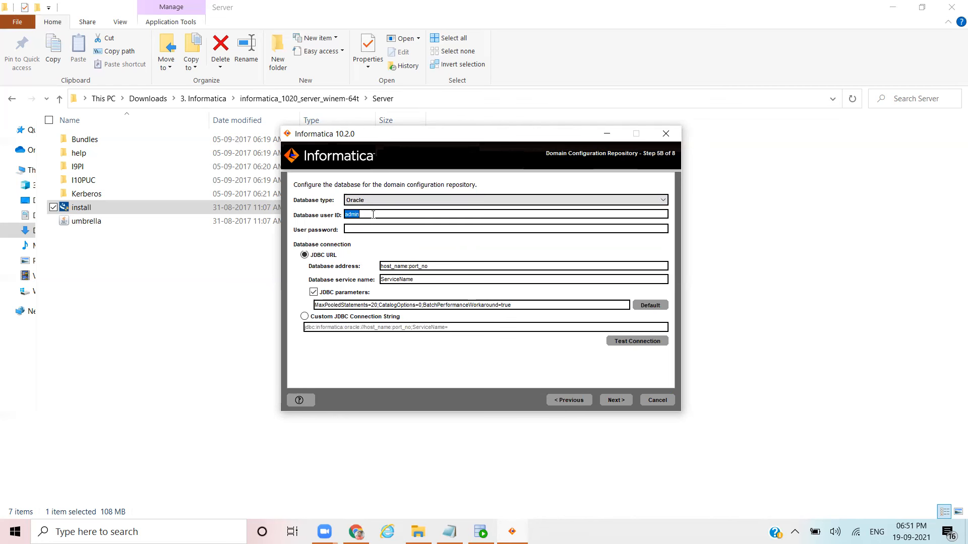
pyautogui.press('BackSpace')
pyautogui.hotkey('alt', 'Tab')
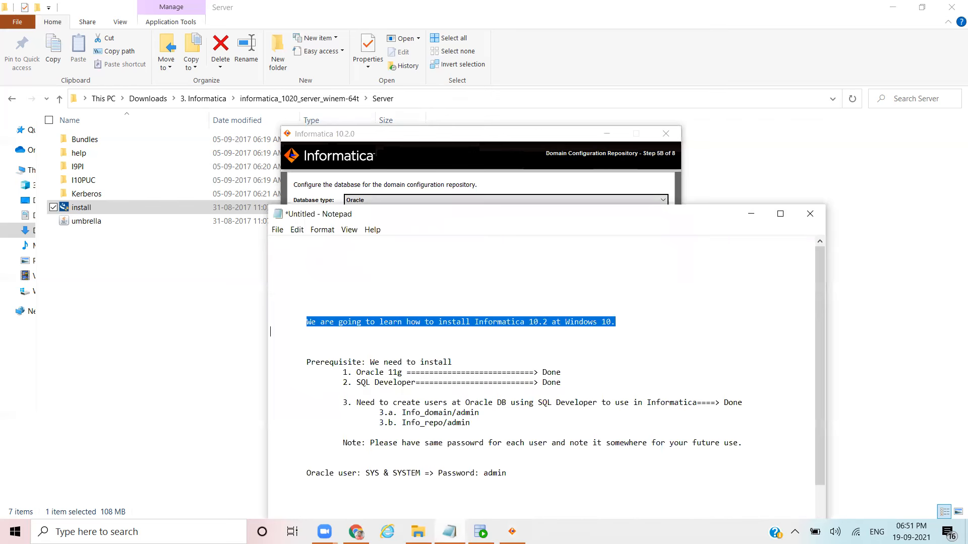
# Step: Copy Info_domain from the notes into Database user ID and enter its password
pyautogui.click(422, 461)
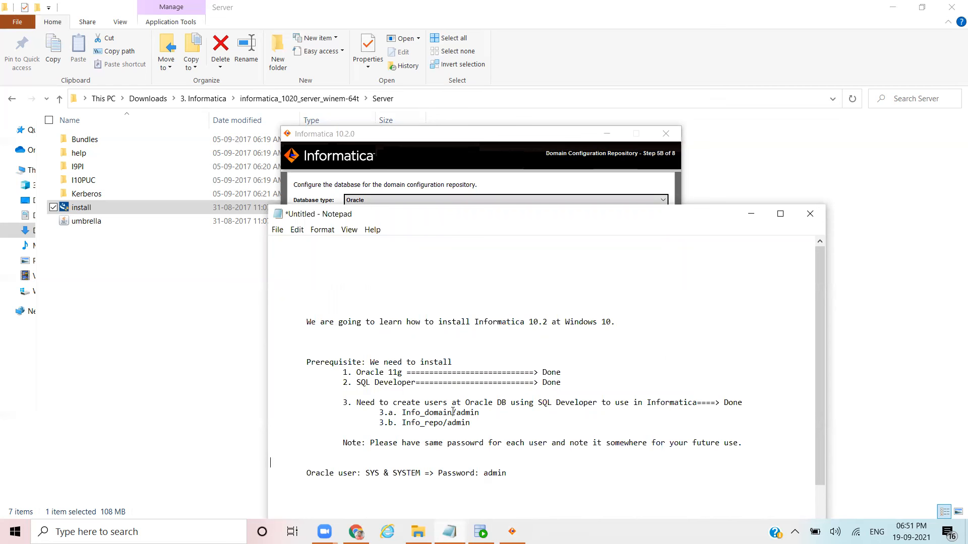
pyautogui.moveTo(452, 412); pyautogui.dragTo(404, 413)
pyautogui.hotkey('ctrl', 'c')
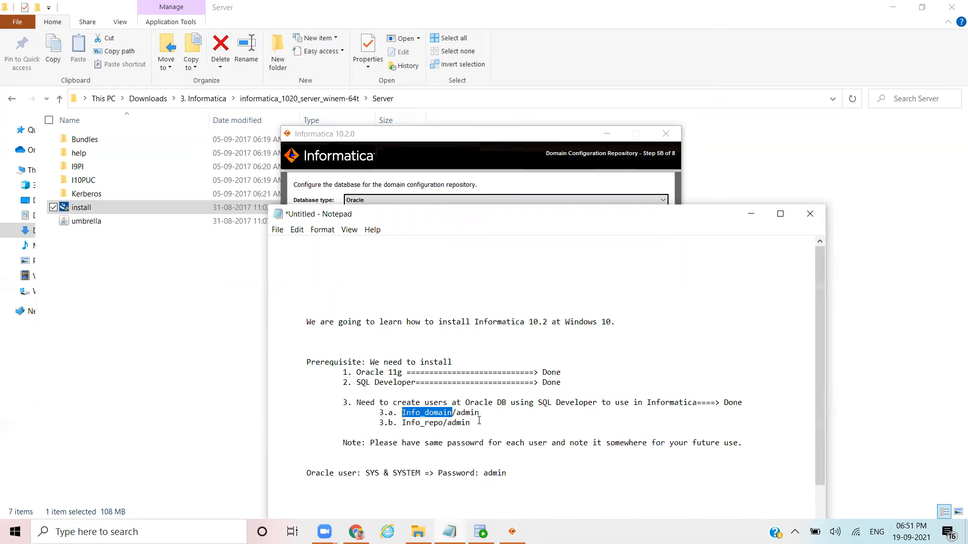
pyautogui.click(506, 158)
pyautogui.click(401, 216)
pyautogui.hotkey('ctrl', 'v')
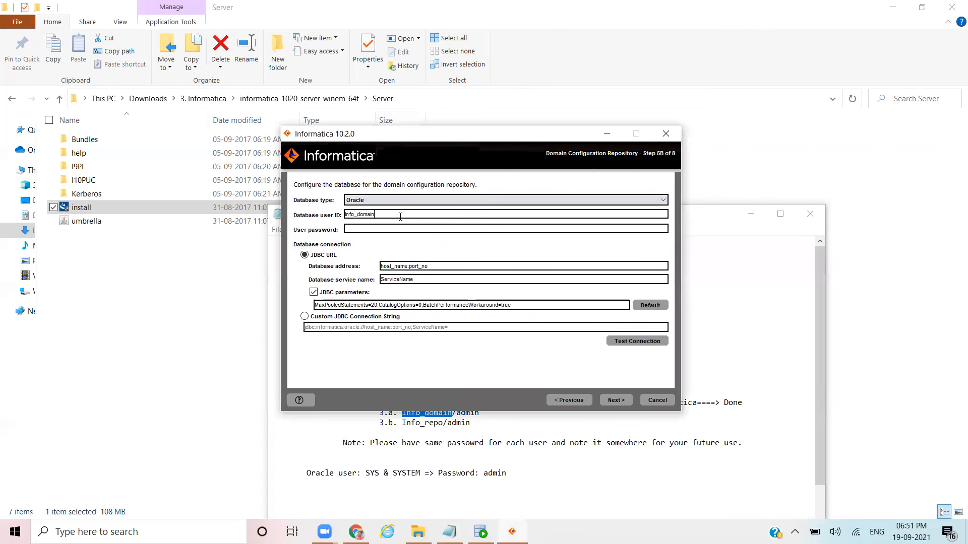
pyautogui.click(368, 229)
pyautogui.write('admin')
# Step: Replace the host_name:port_no placeholder address with localhost:1521
pyautogui.click(408, 266)
pyautogui.press('BackSpace')
pyautogui.press('BackSpace')
pyautogui.press('BackSpace')
pyautogui.press('BackSpace')
pyautogui.press('BackSpace')
pyautogui.press('BackSpace')
pyautogui.press('BackSpace')
pyautogui.press('BackSpace')
pyautogui.press('BackSpace')
pyautogui.write('localhost')
pyautogui.press('BackSpace')
pyautogui.press('BackSpace')
pyautogui.press('BackSpace')
pyautogui.press('BackSpace')
pyautogui.press('BackSpace')
pyautogui.press('BackSpace')
pyautogui.press('BackSpace')
pyautogui.write('1521')
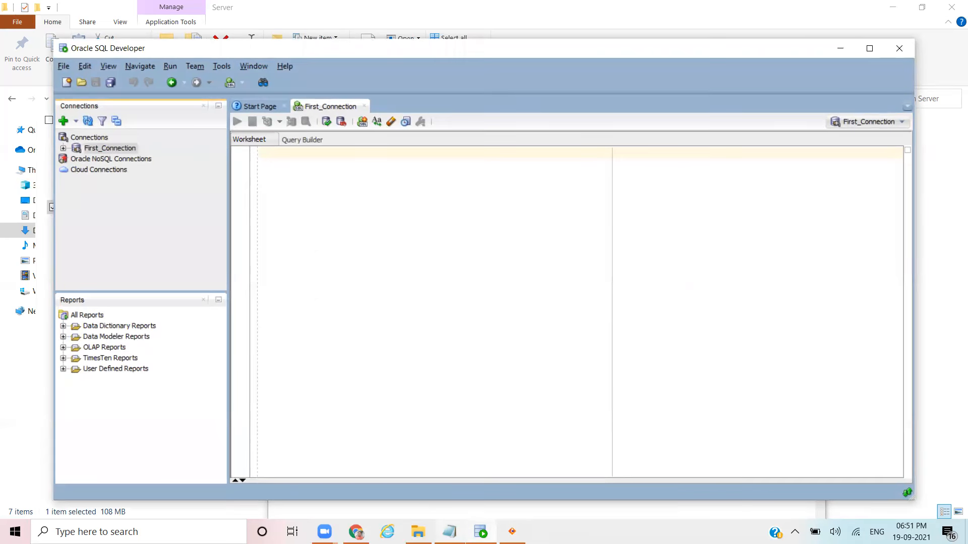
# Step: Set the service name to xe, confirm the repository connection test succeeds, and continue
pyautogui.click(481, 532)
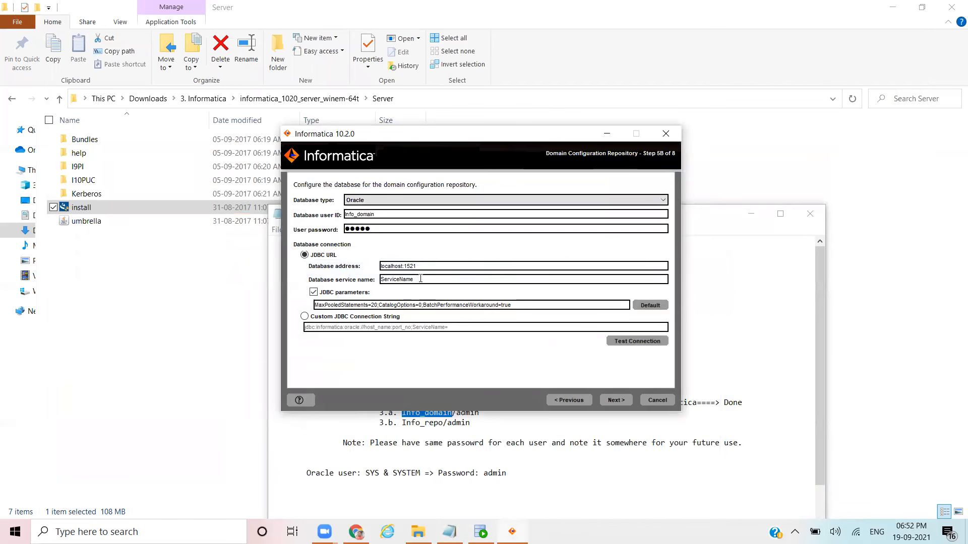
pyautogui.moveTo(421, 279); pyautogui.dragTo(379, 281)
pyautogui.write('xe')
pyautogui.click(625, 342)
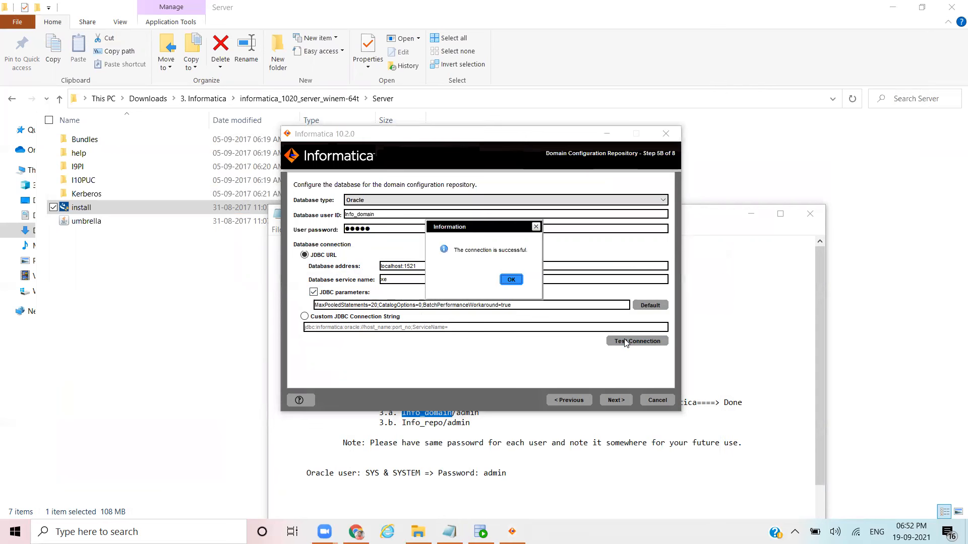
pyautogui.click(513, 280)
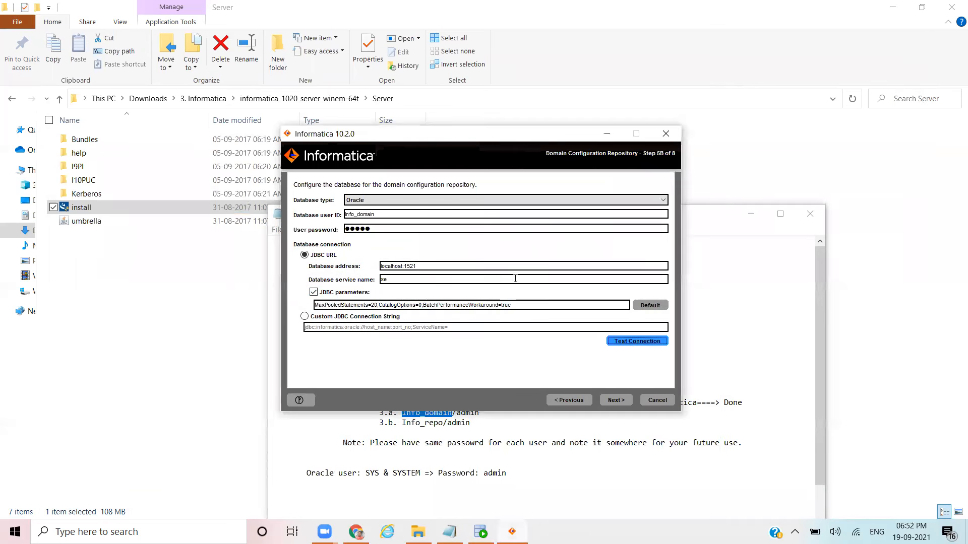
pyautogui.click(615, 400)
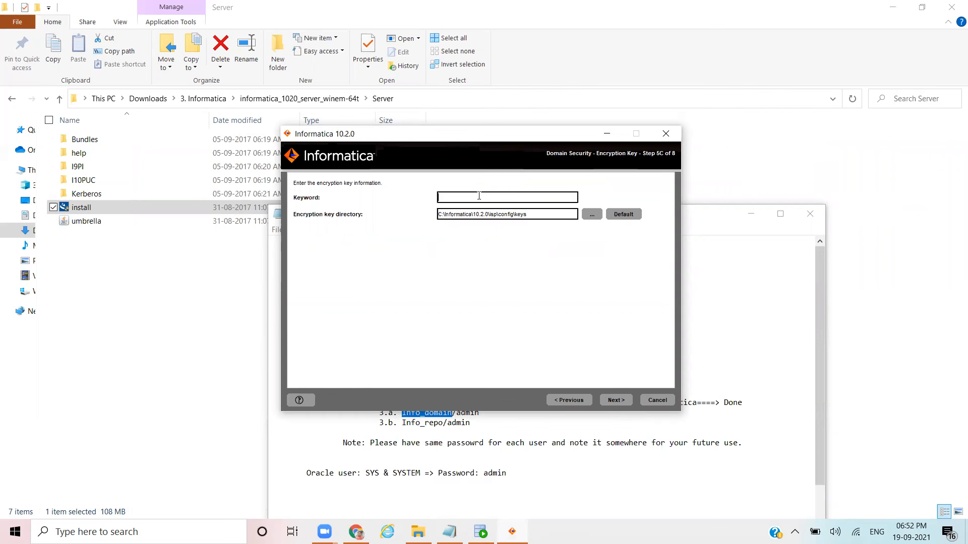
# Step: Enter an encryption keyword and acknowledge the encryption key location notice
pyautogui.write('************')
pyautogui.click(617, 401)
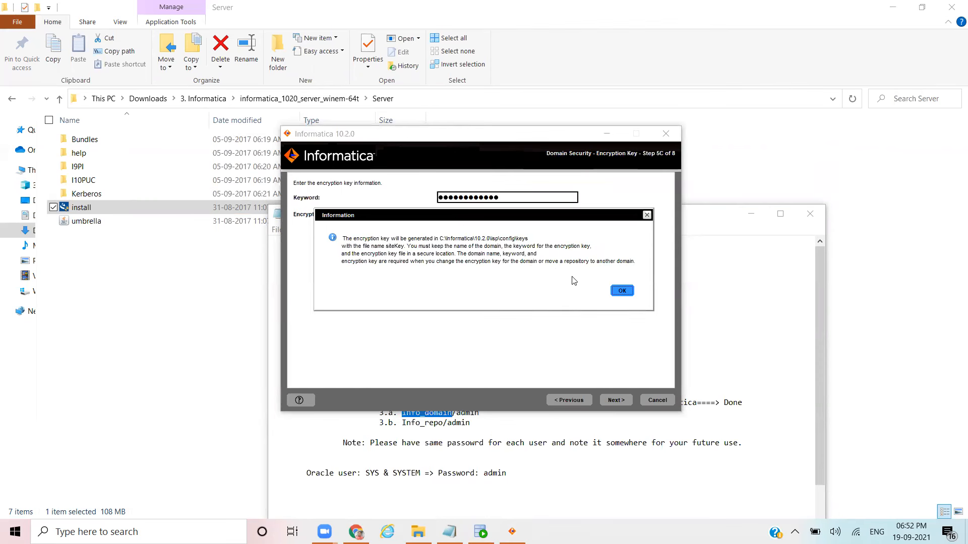
pyautogui.click(622, 291)
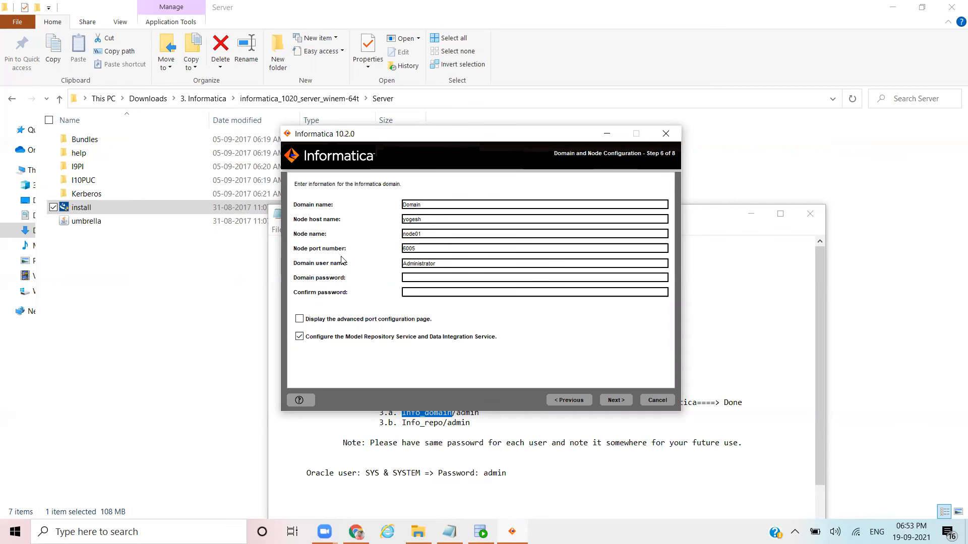
# Step: Enter the Administrator domain password in both the password and confirmation fields
pyautogui.click(442, 267)
pyautogui.press('Tab')
pyautogui.write('admin')
pyautogui.press('Tab')
pyautogui.write('ad')
pyautogui.press('BackSpace')
pyautogui.press('BackSpace')
pyautogui.write('admin')
# Step: Add an 'Informatica login User: Administrator' line with its password to the notes, then minimize Notepad
pyautogui.click(436, 485)
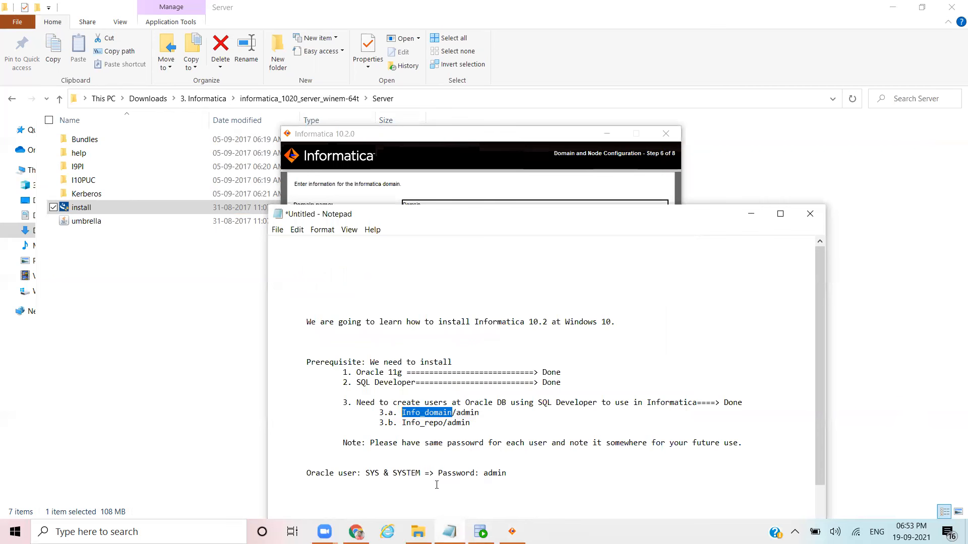
pyautogui.click(520, 474)
pyautogui.press('Return')
pyautogui.press('Return')
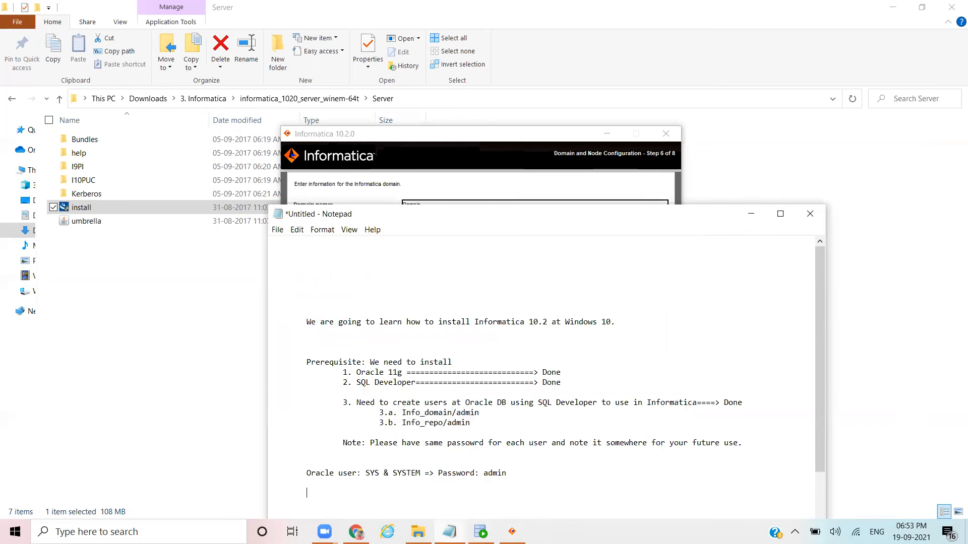
pyautogui.write('Informatica login User: Adminis')
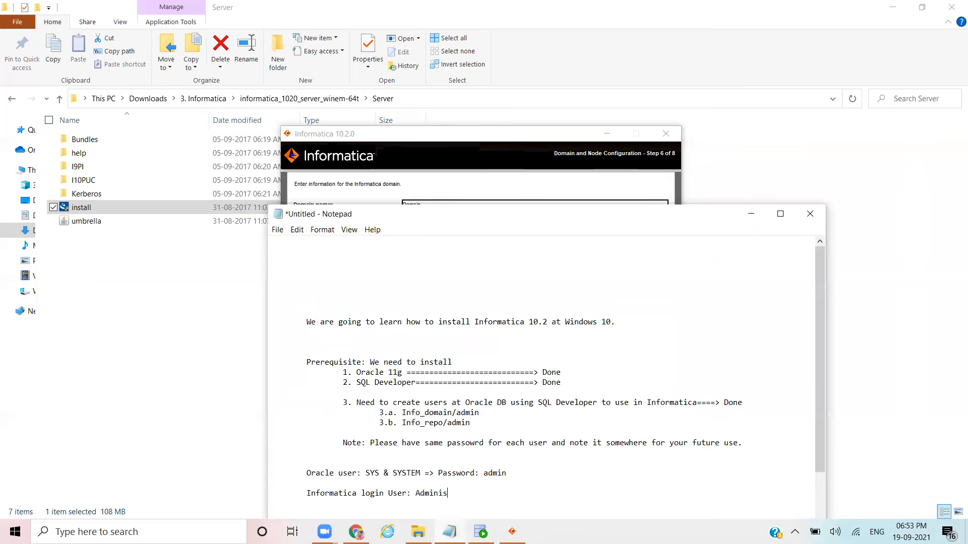
pyautogui.write('trator/admin')
pyautogui.click(750, 214)
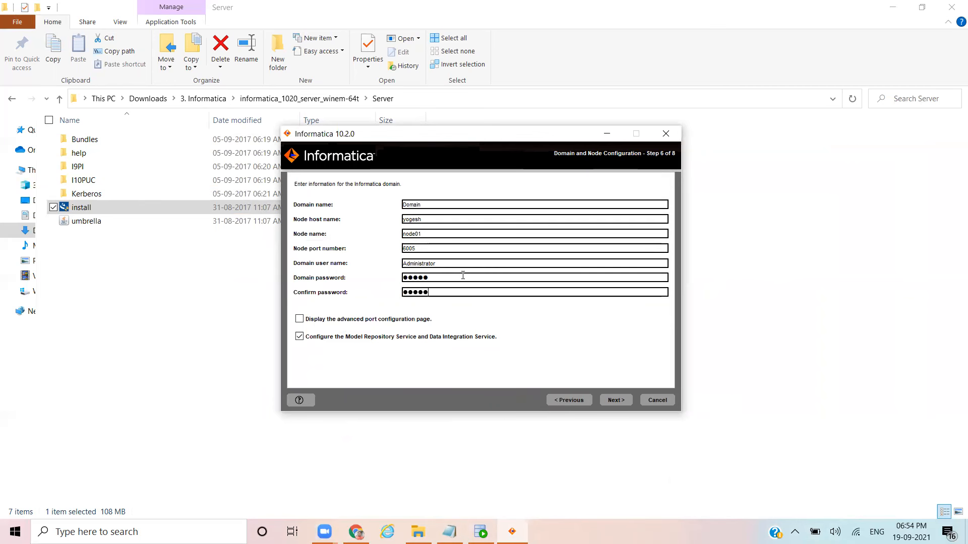
# Step: Turn off Model Repository and Data Integration Service configuration and submit the domain settings
pyautogui.click(297, 337)
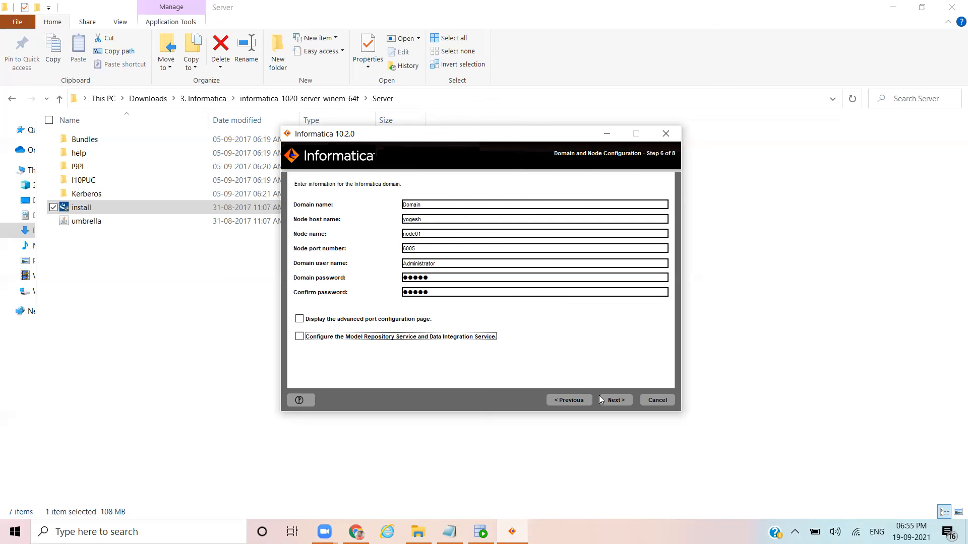
pyautogui.click(614, 401)
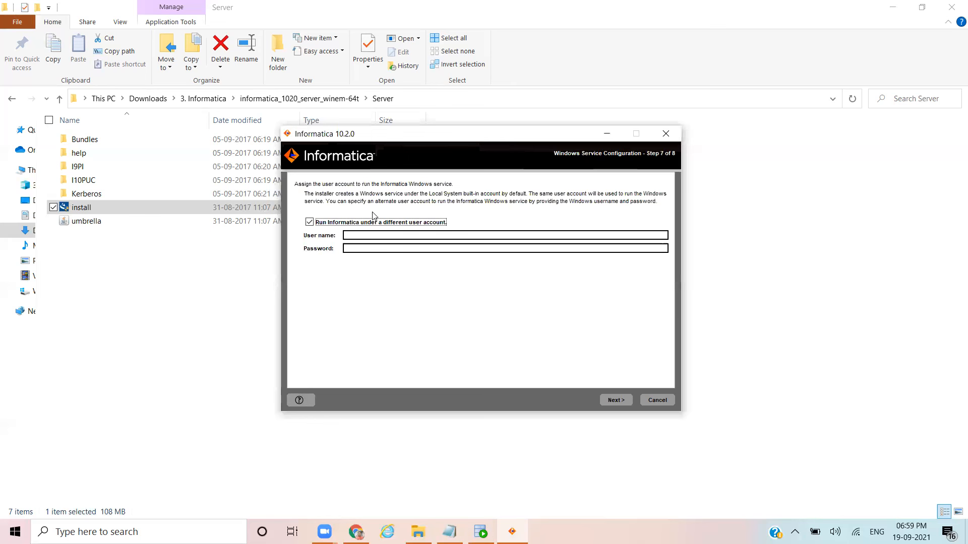
# Step: Run the Informatica service under the default built-in account and continue installing
pyautogui.click(309, 223)
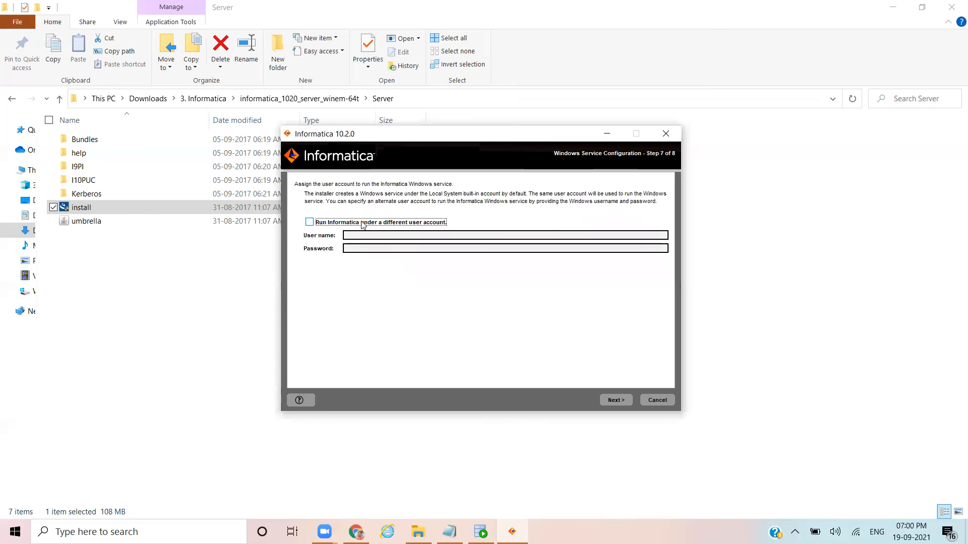
pyautogui.click(616, 401)
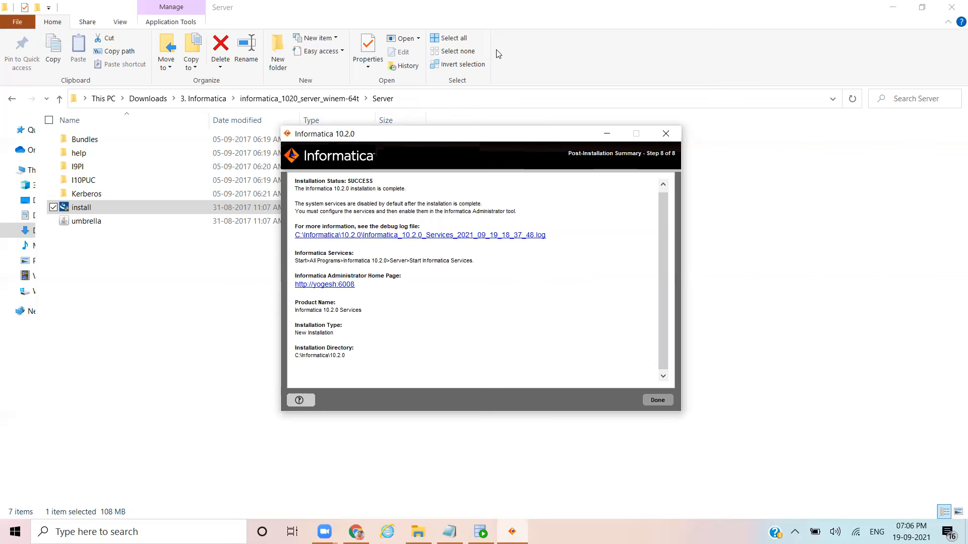
# Step: Wait for the installer to reach the Step 8 of 8 SUCCESS summary
pyautogui.click(43, 2)
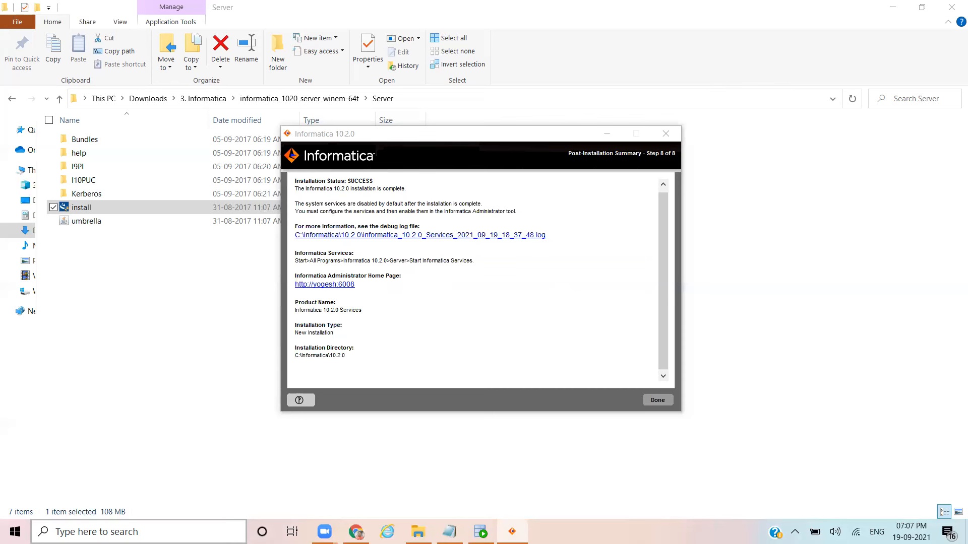
# Step: Snip the installer's SUCCESS summary dialog with Snipping Tool, then minimize the tool
pyautogui.click(136, 532)
pyautogui.write('s')
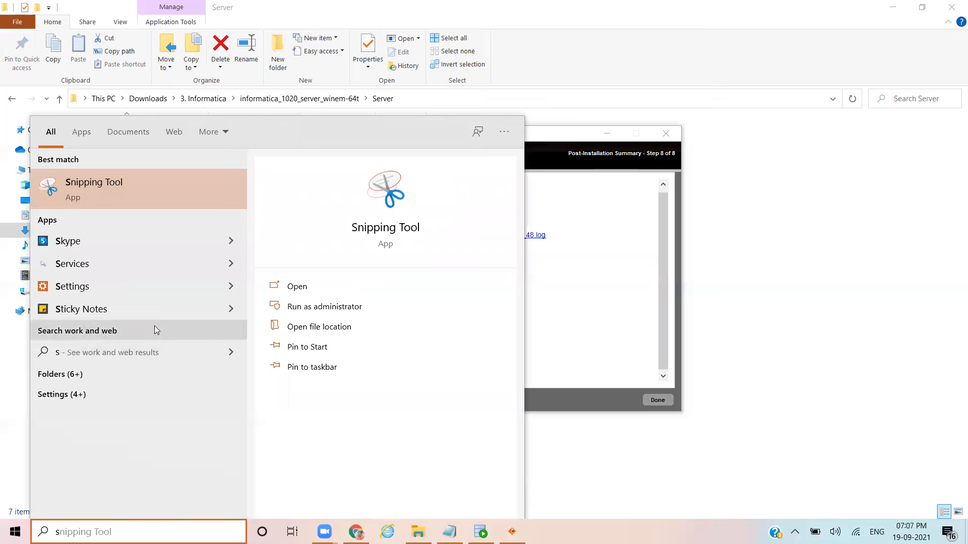
pyautogui.click(123, 182)
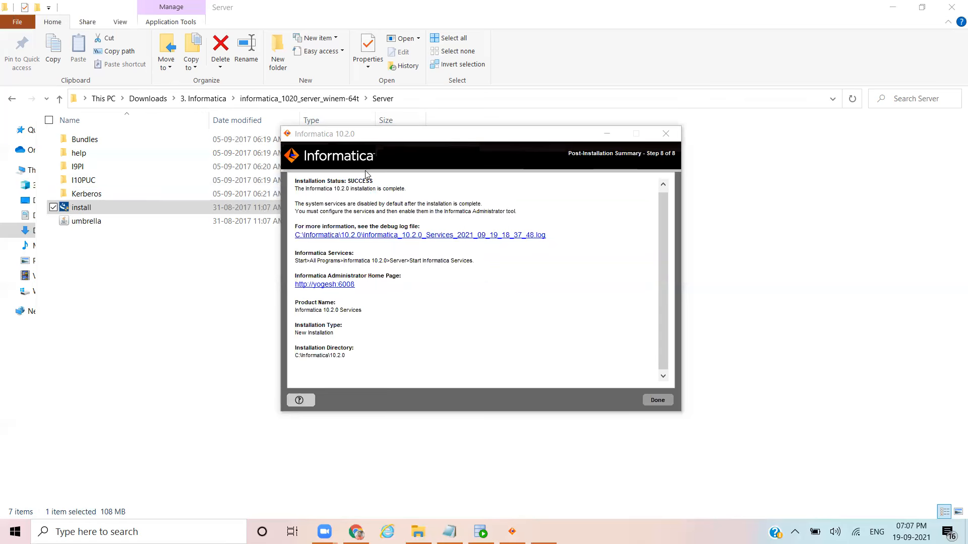
pyautogui.click(598, 150)
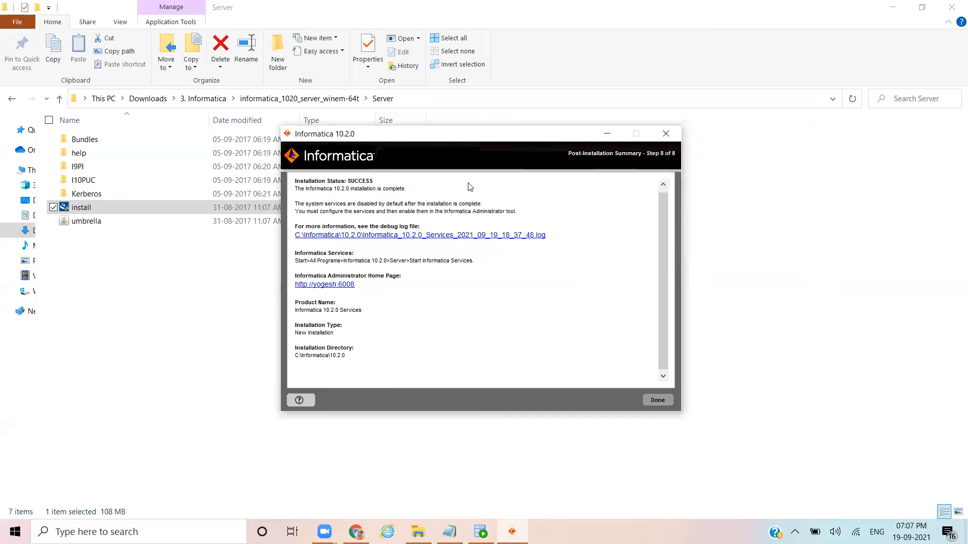
pyautogui.moveTo(282, 130); pyautogui.dragTo(680, 408)
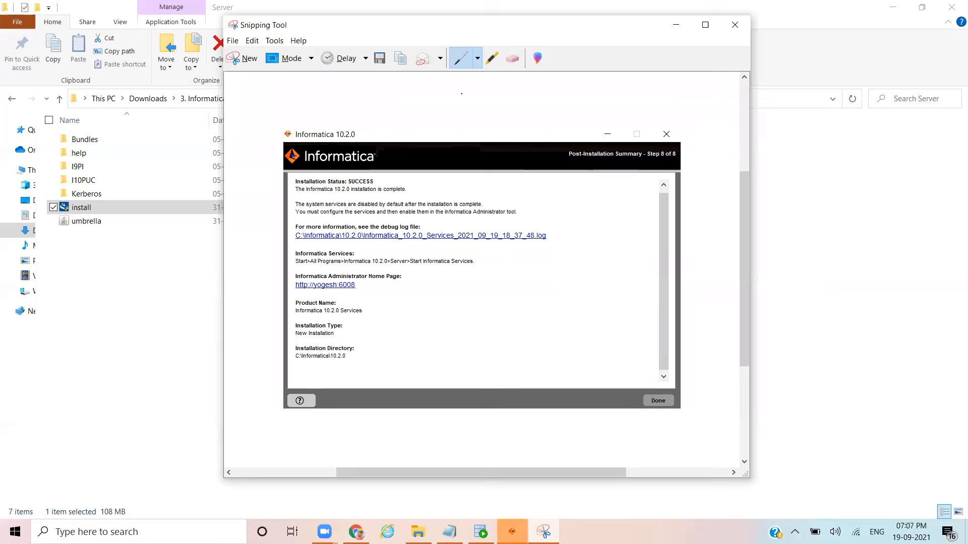
pyautogui.click(677, 24)
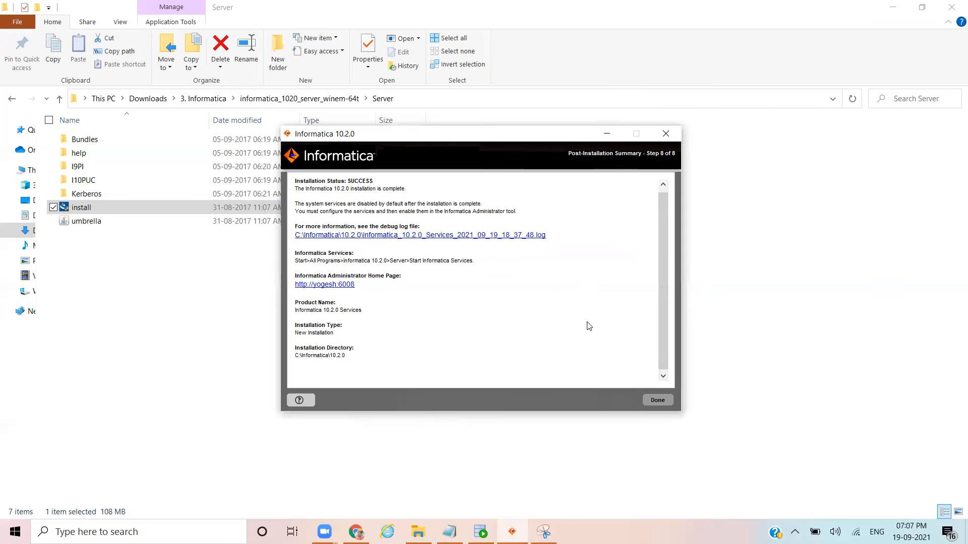
# Step: Open the Administrator Home Page link and continue past Edge's certificate warning to port 8443
pyautogui.click(321, 286)
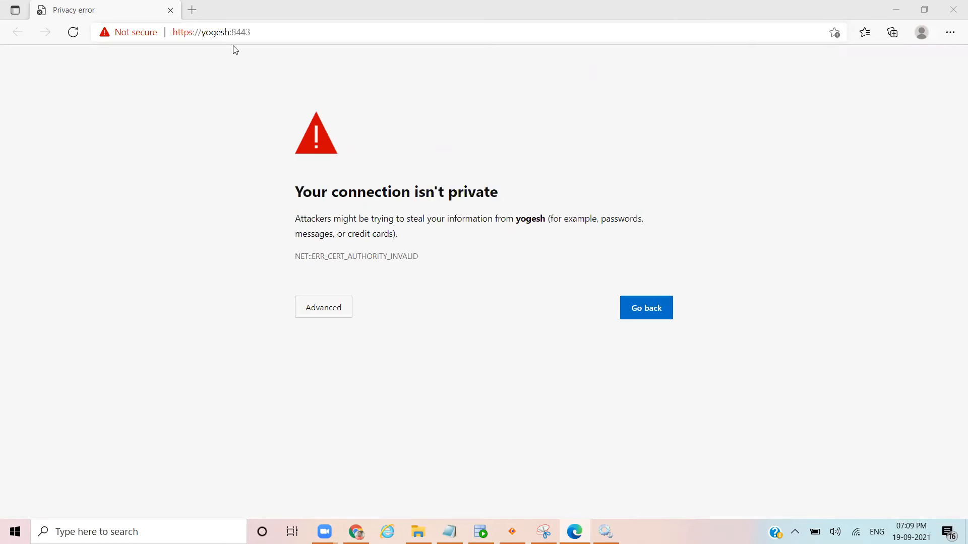
pyautogui.click(325, 309)
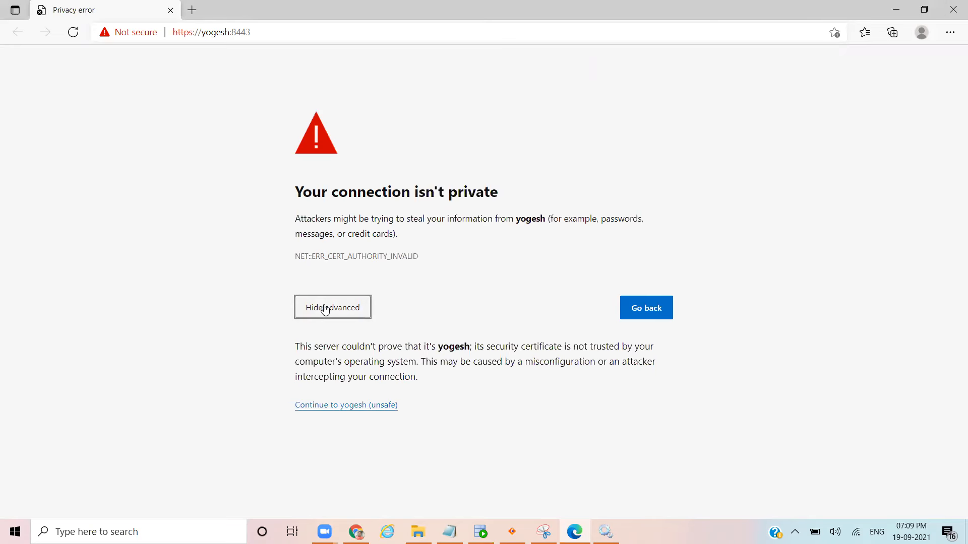
pyautogui.click(326, 408)
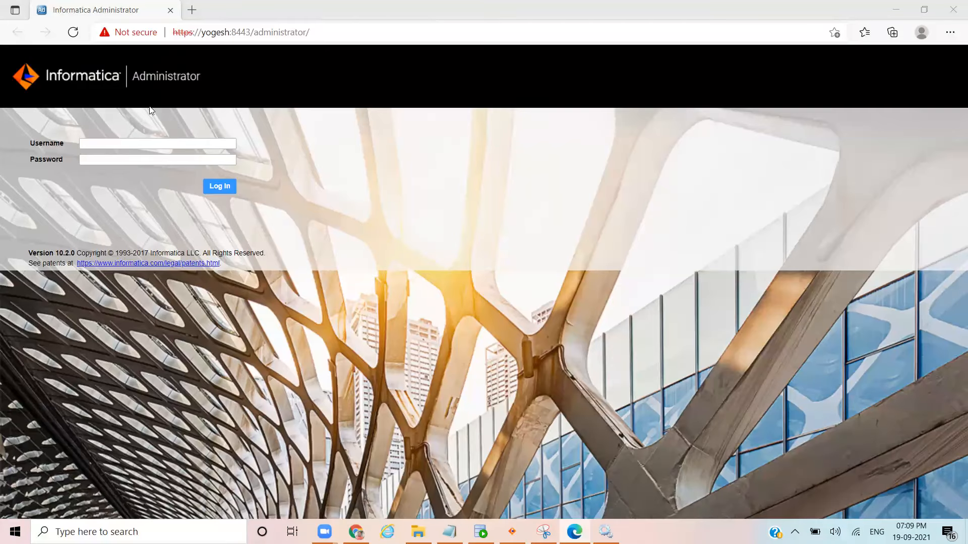
# Step: Copy the user name Administrator from the saved login line in the notes
pyautogui.click(101, 146)
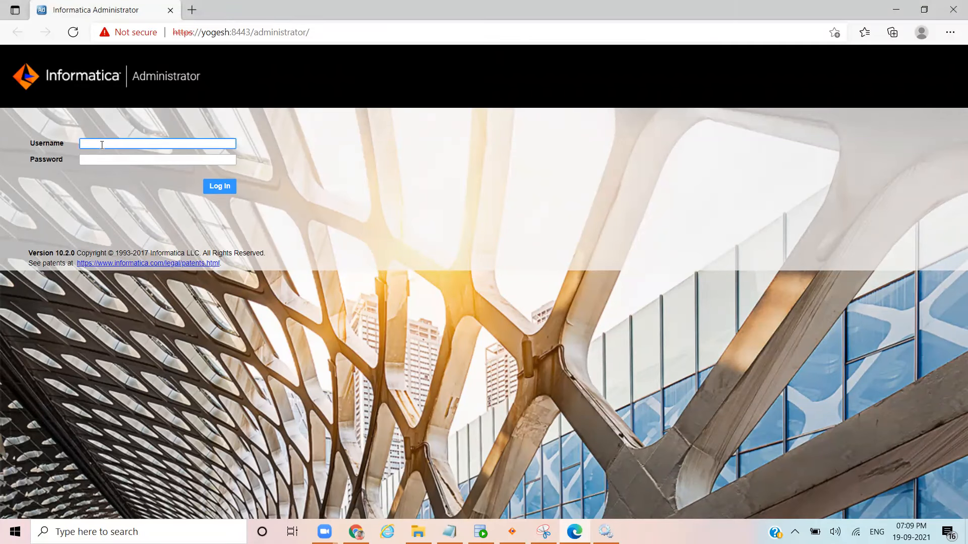
pyautogui.click(97, 161)
pyautogui.click(99, 145)
pyautogui.click(98, 161)
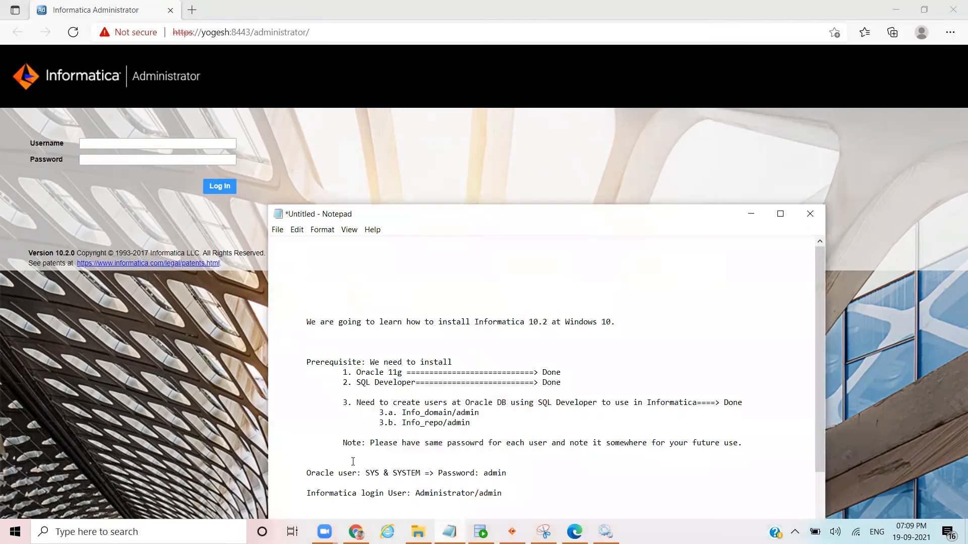
pyautogui.moveTo(306, 494); pyautogui.dragTo(505, 497)
pyautogui.click(417, 494)
pyautogui.moveTo(416, 494); pyautogui.dragTo(477, 493)
pyautogui.hotkey('ctrl', 'c')
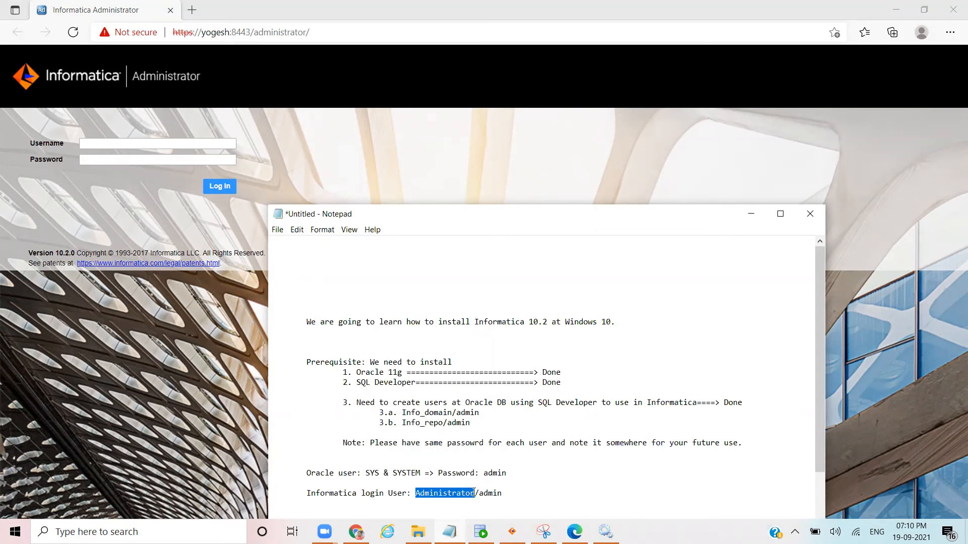
# Step: Log in to the console as Administrator with the domain password, checking it before submitting
pyautogui.click(166, 142)
pyautogui.hotkey('ctrl', 'v')
pyautogui.press('Tab')
pyautogui.write('Ad')
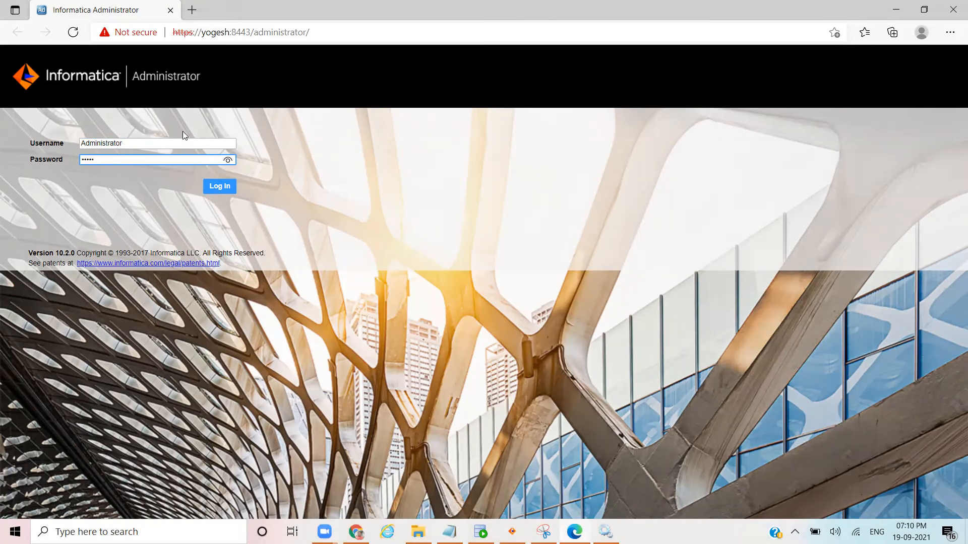
pyautogui.click(227, 160)
pyautogui.moveTo(102, 157); pyautogui.dragTo(80, 157)
pyautogui.write('admin')
pyautogui.click(225, 188)
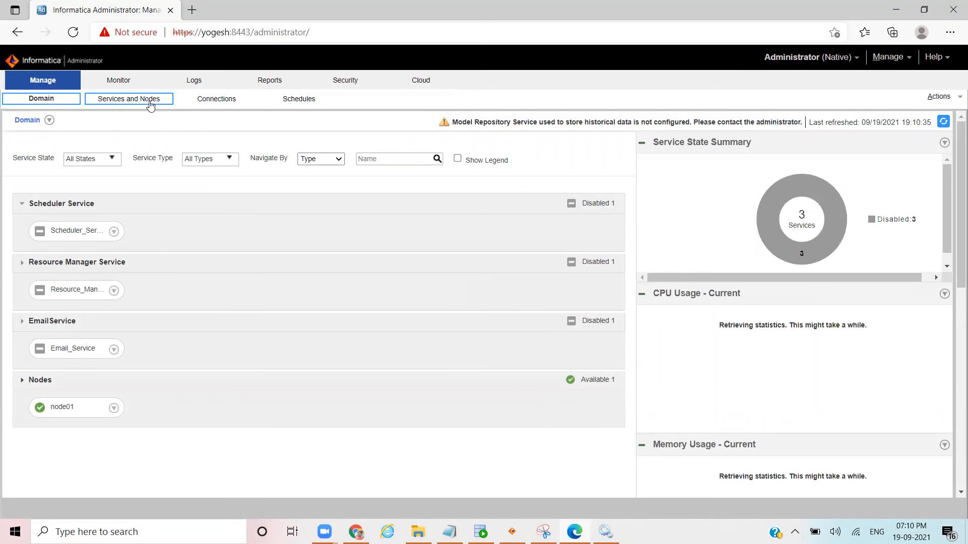
# Step: Review the domain license and node01 properties, then bring the Notepad install notes forward
pyautogui.click(114, 100)
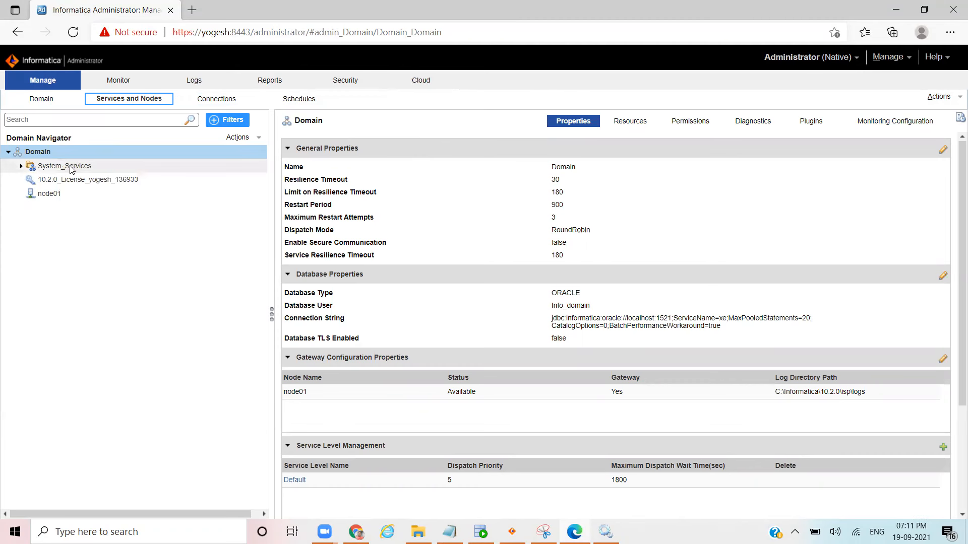
pyautogui.click(40, 153)
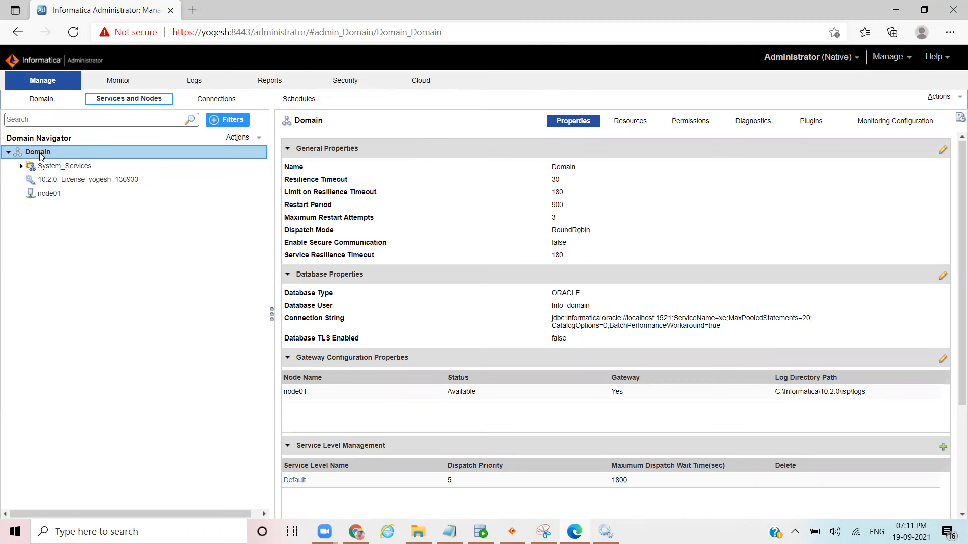
pyautogui.click(81, 184)
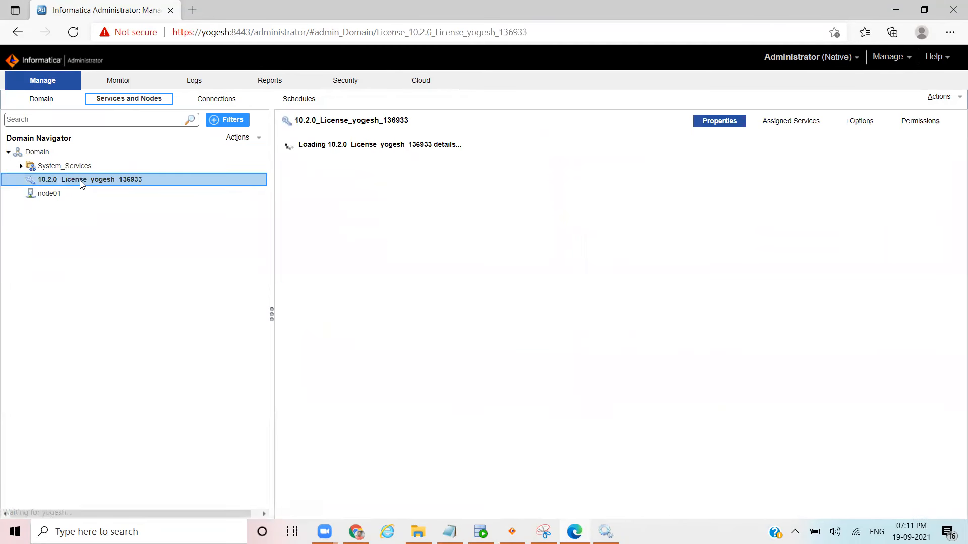
pyautogui.click(58, 195)
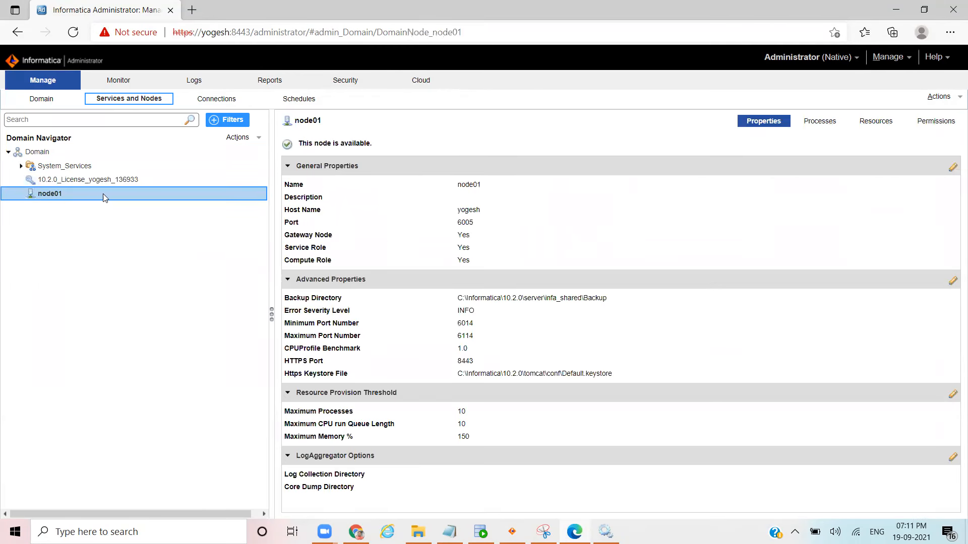
pyautogui.click(65, 182)
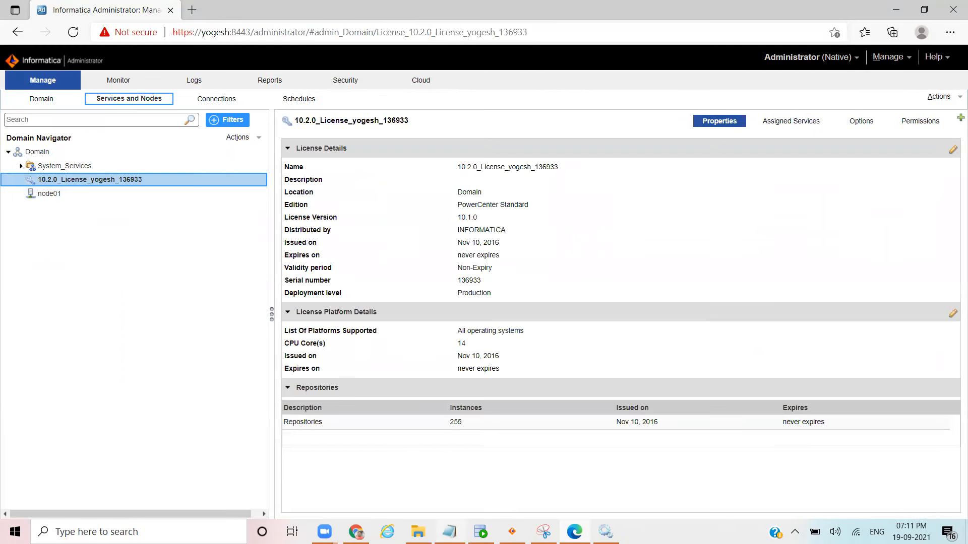
pyautogui.click(449, 532)
pyautogui.click(461, 473)
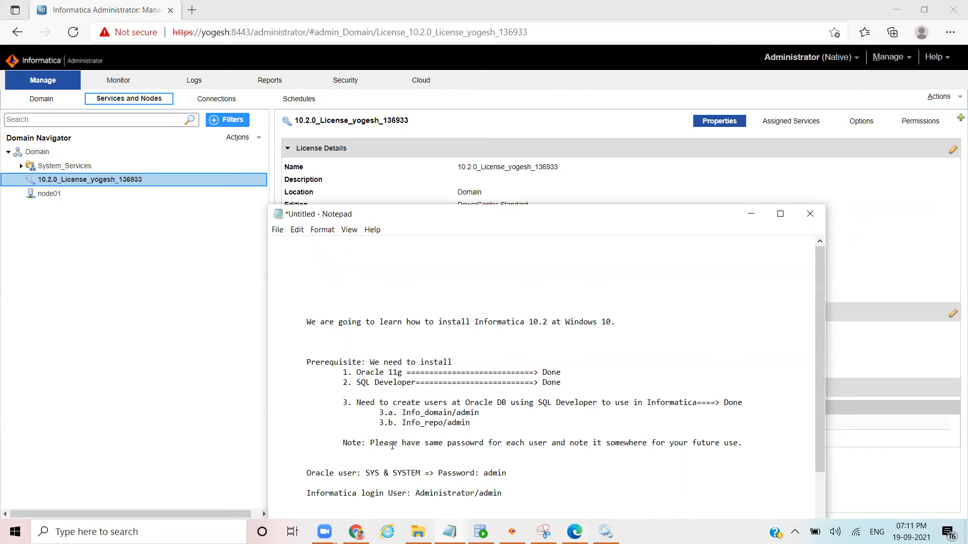
# Step: Add the list items '1. Repository' and an indented '2. Integration Service' below the intro line
pyautogui.moveTo(619, 321); pyautogui.dragTo(311, 320)
pyautogui.click(626, 325)
pyautogui.press('Return')
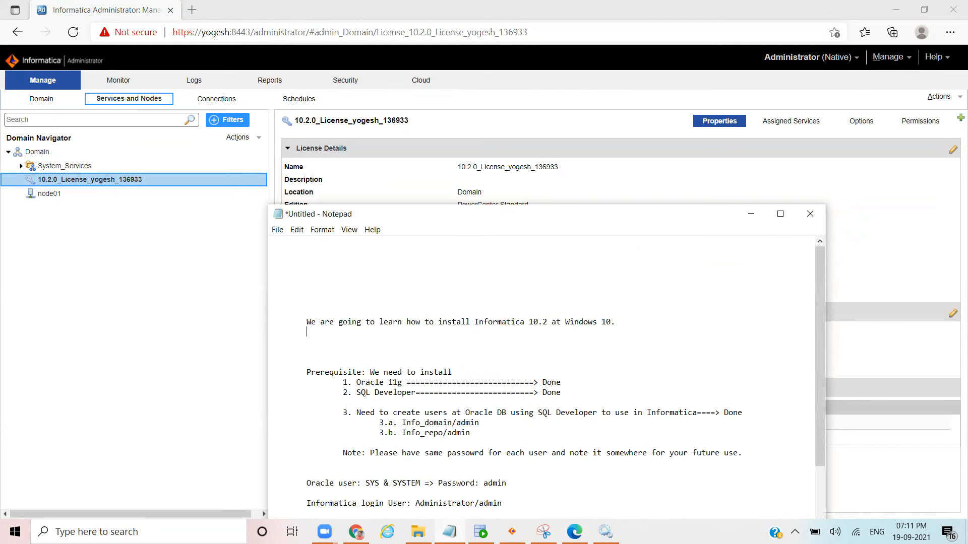
pyautogui.write('1. Repository')
pyautogui.press('Return')
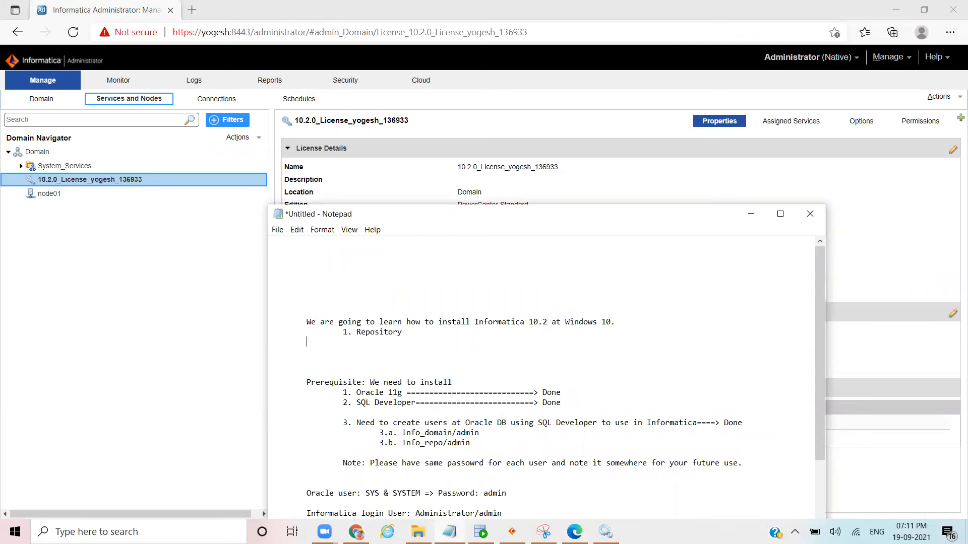
pyautogui.press('Tab')
pyautogui.write('2. Integration Service')
pyautogui.moveTo(445, 343); pyautogui.dragTo(317, 335)
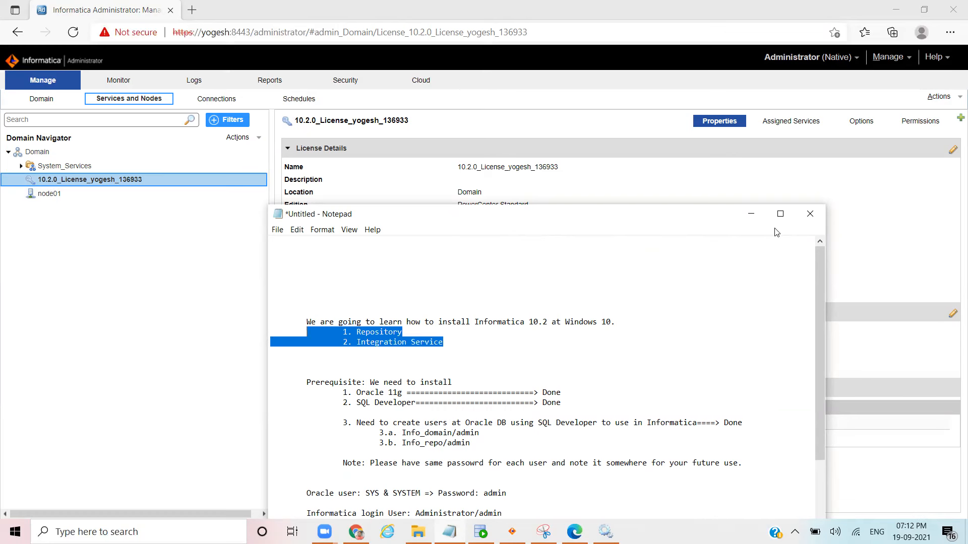
# Step: Minimize the notes, select the Domain, and show its Actions > New list of creatable services
pyautogui.click(752, 215)
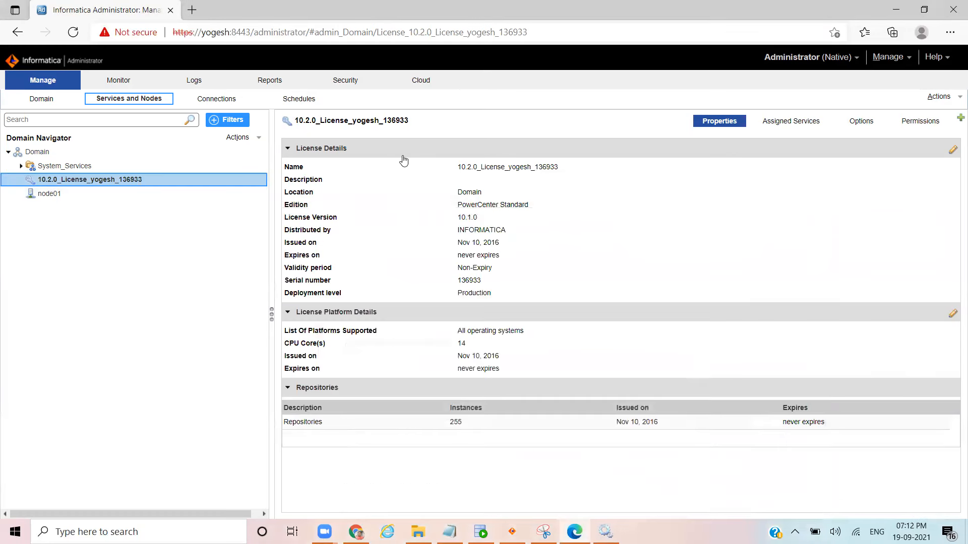
pyautogui.click(249, 139)
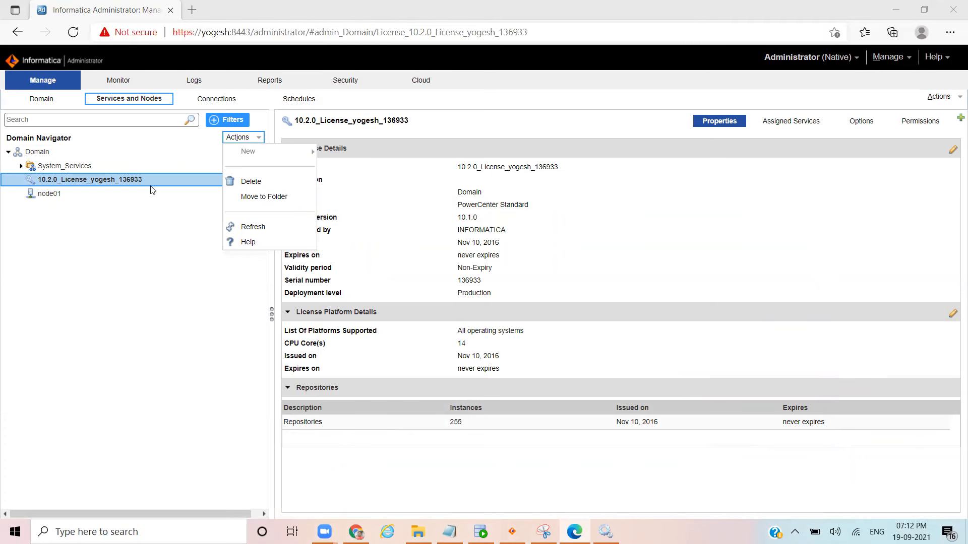
pyautogui.click(97, 153)
pyautogui.click(79, 165)
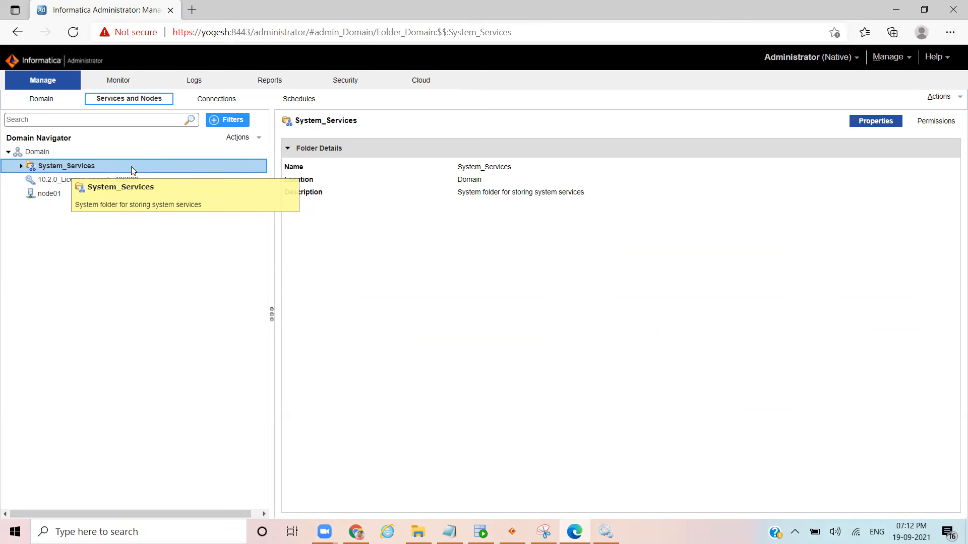
pyautogui.click(259, 138)
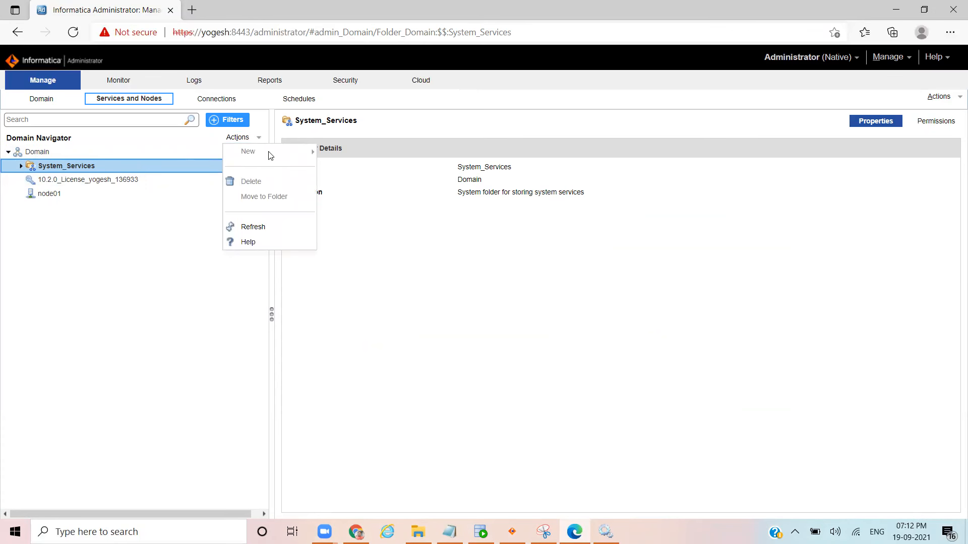
pyautogui.click(36, 152)
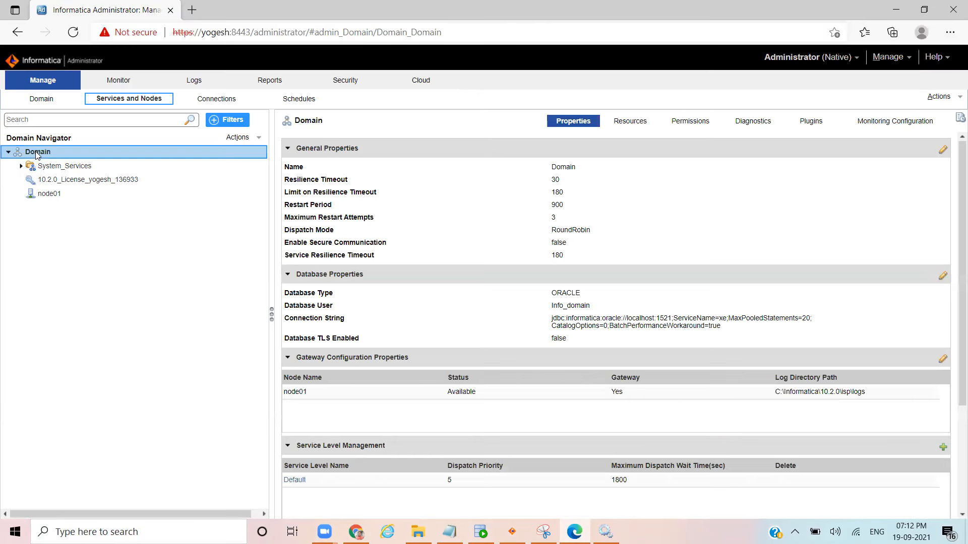
pyautogui.click(257, 137)
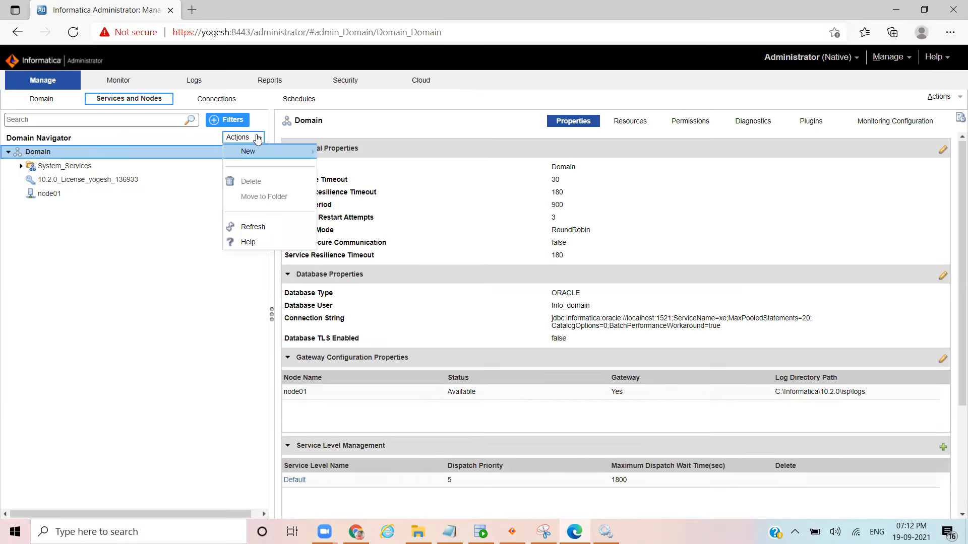
pyautogui.moveTo(249, 151)
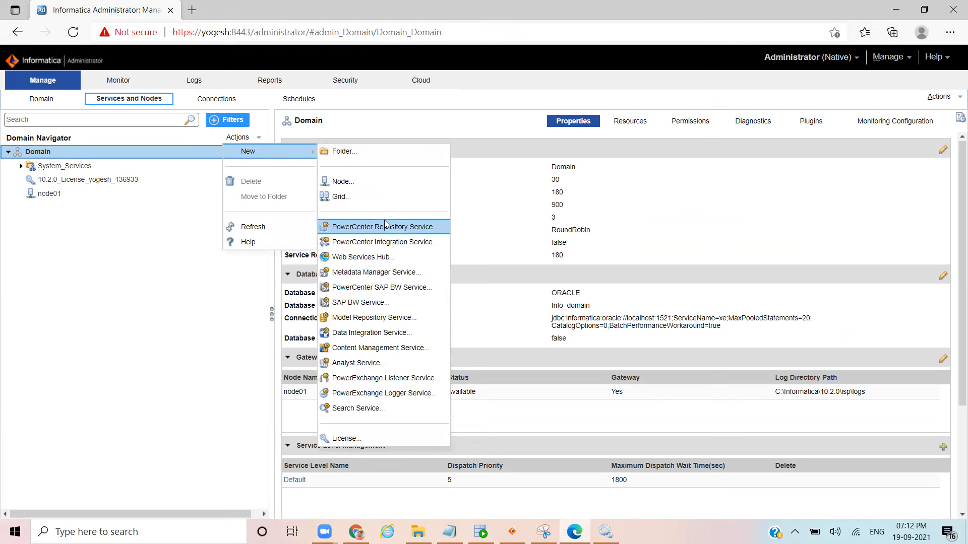
# Step: Start a new PowerCenter Repository Service and name it Info_Repo_Service
pyautogui.click(408, 229)
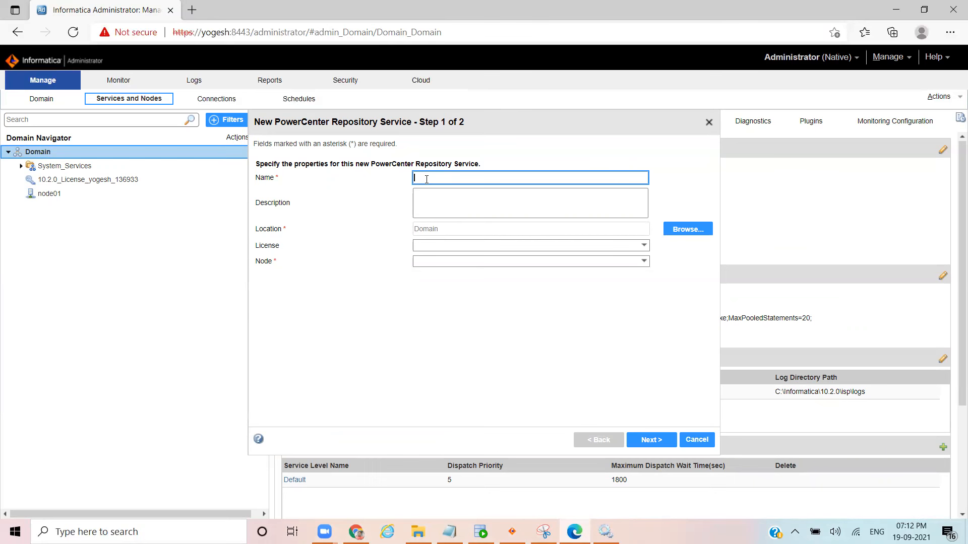
pyautogui.write('Rep')
pyautogui.press('BackSpace')
pyautogui.press('BackSpace')
pyautogui.press('BackSpace')
pyautogui.press('BackSpace')
pyautogui.write('Infor')
pyautogui.write('matic')
pyautogui.write('i')
pyautogui.press('BackSpace')
pyautogui.write('a_Repo')
pyautogui.click(450, 176)
pyautogui.press('BackSpace')
pyautogui.press('BackSpace')
pyautogui.press('BackSpace')
pyautogui.press('BackSpace')
pyautogui.press('BackSpace')
pyautogui.press('BackSpace')
pyautogui.press('BackSpace')
pyautogui.write('_')
pyautogui.write('v')
# Step: Leave the description blank, assign the domain license and node01, and continue to database settings
pyautogui.click(455, 196)
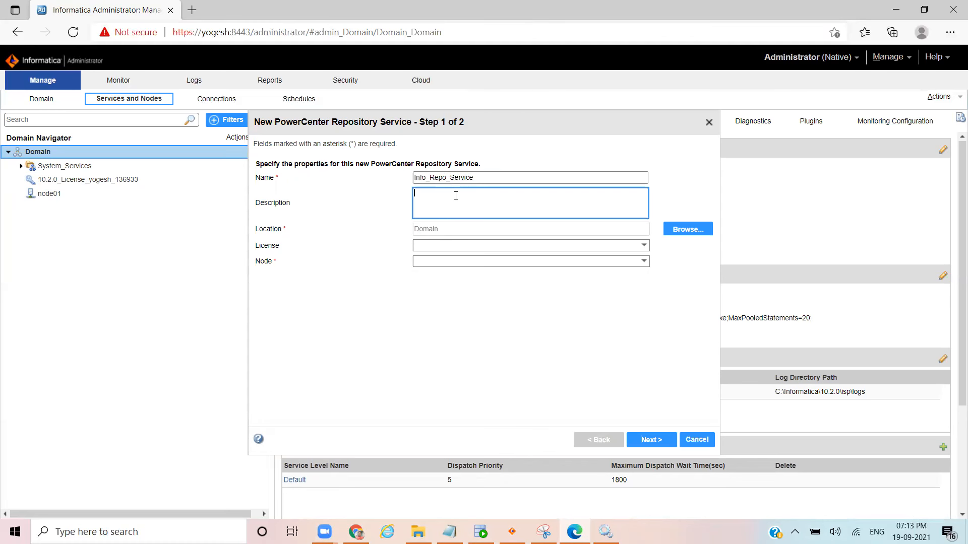
pyautogui.click(467, 235)
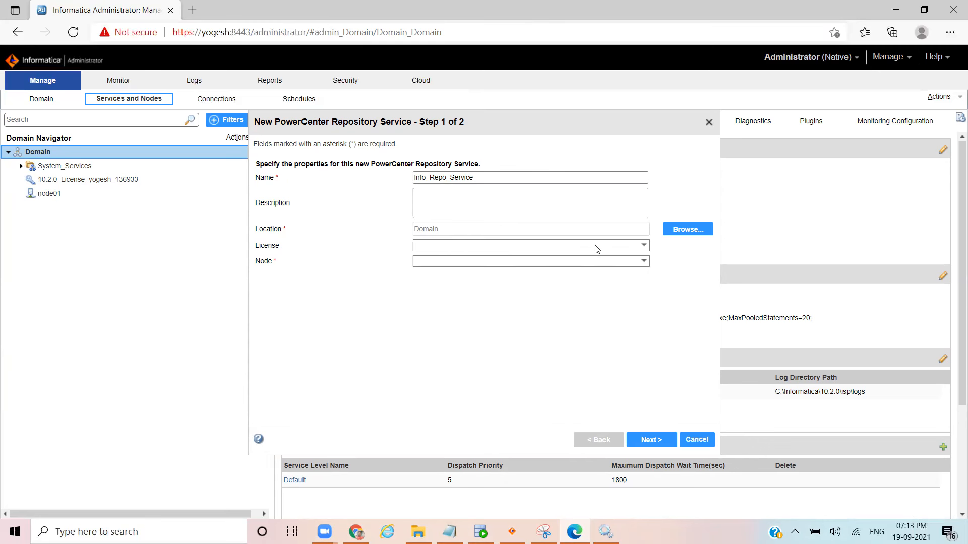
pyautogui.click(644, 246)
pyautogui.click(644, 247)
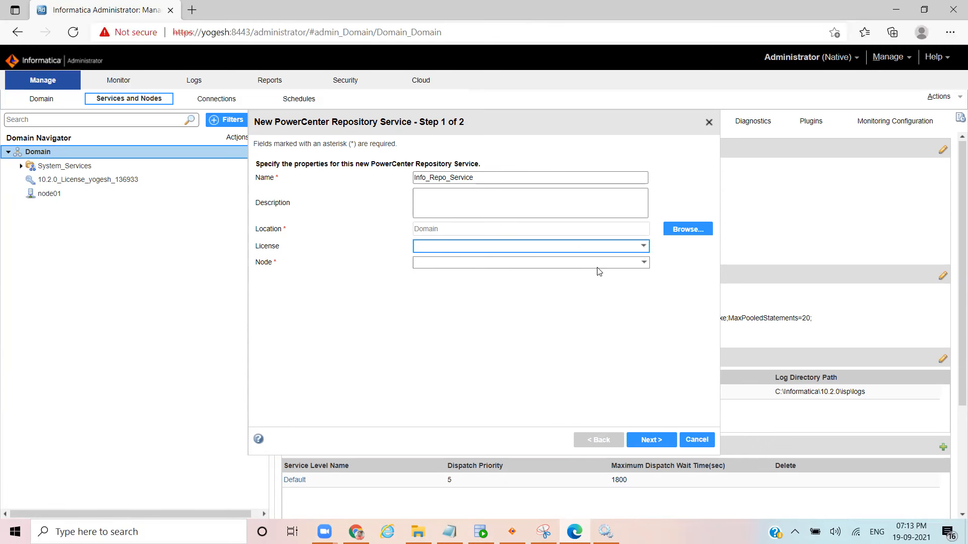
pyautogui.click(644, 247)
pyautogui.click(509, 267)
pyautogui.click(605, 264)
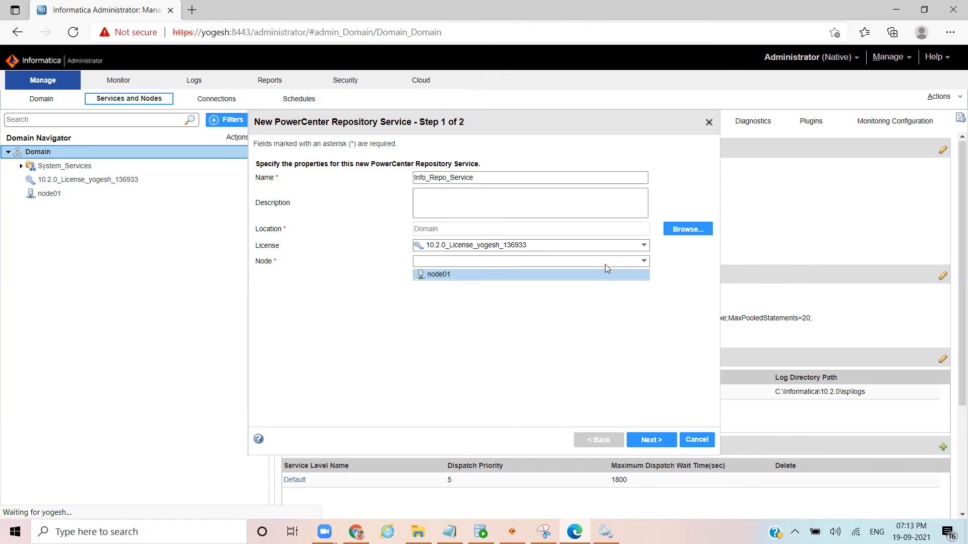
pyautogui.click(474, 279)
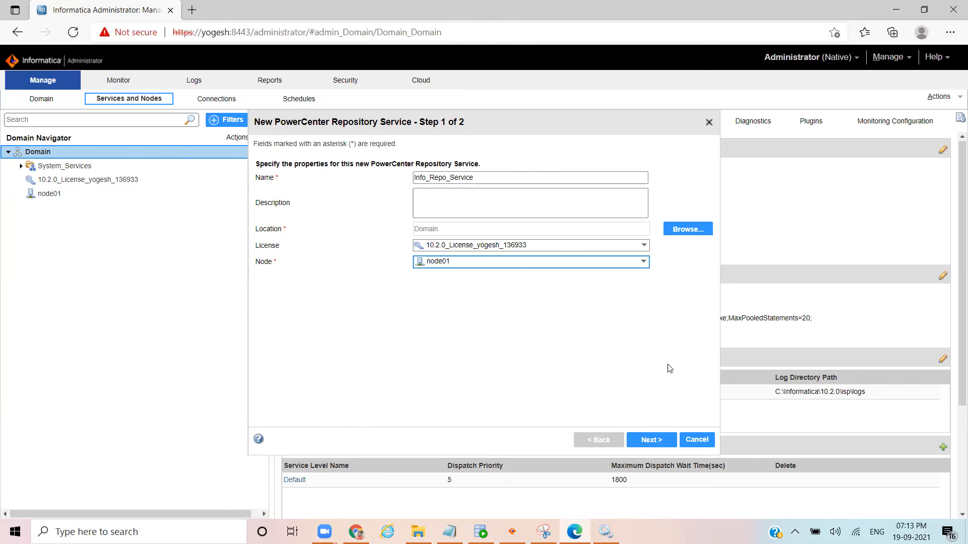
pyautogui.click(649, 443)
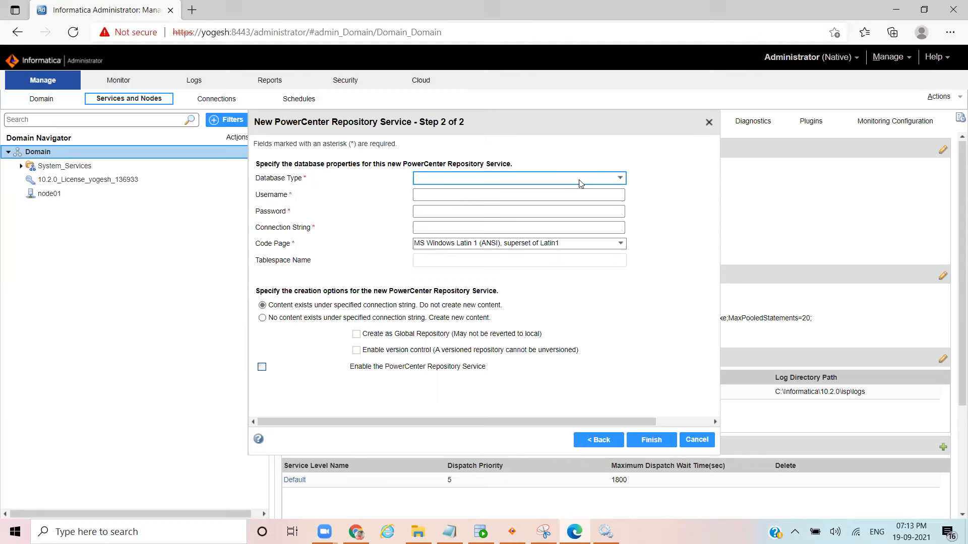
# Step: Set the repository database type to Oracle
pyautogui.click(613, 180)
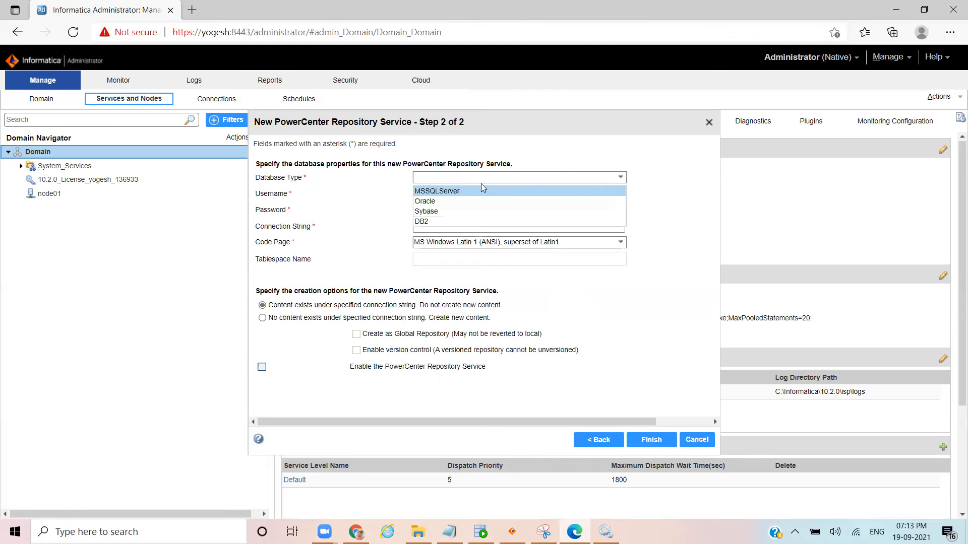
pyautogui.click(425, 201)
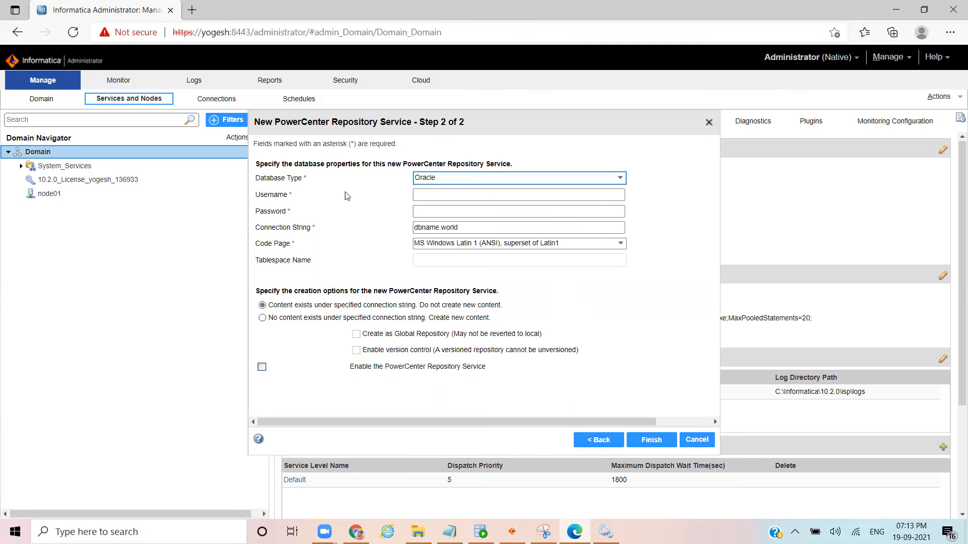
pyautogui.click(433, 196)
pyautogui.click(429, 212)
pyautogui.click(429, 195)
pyautogui.click(429, 208)
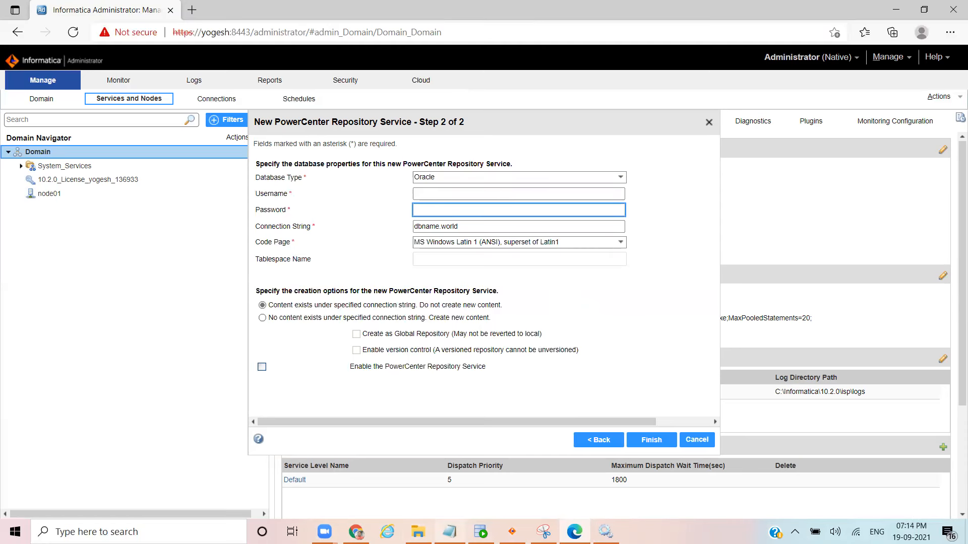
# Step: Enter the repository database user name copied from the notes, and enter and verify the password
pyautogui.click(449, 531)
pyautogui.click(383, 462)
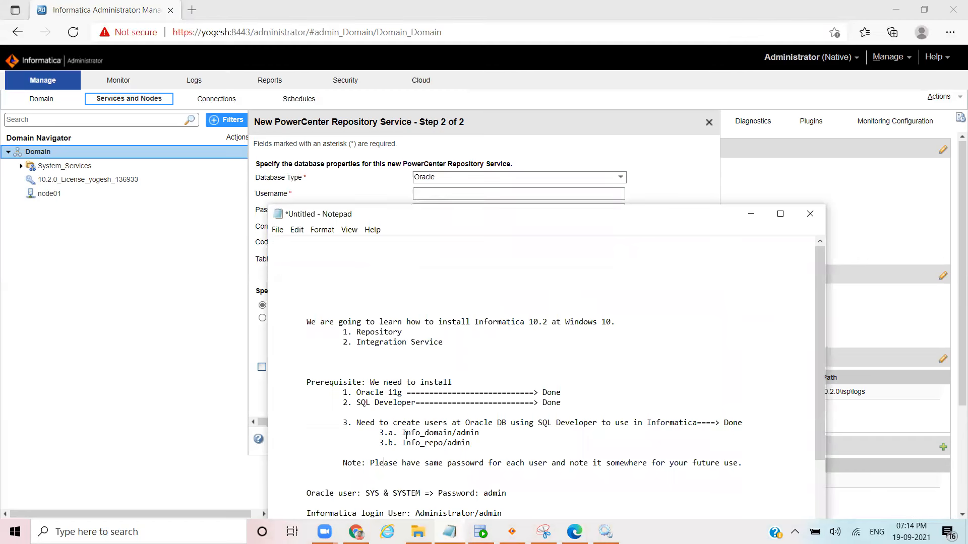
pyautogui.moveTo(404, 443); pyautogui.dragTo(444, 444)
pyautogui.hotkey('ctrl', 'c')
pyautogui.click(424, 445)
pyautogui.moveTo(425, 445); pyautogui.dragTo(441, 443)
pyautogui.click(445, 192)
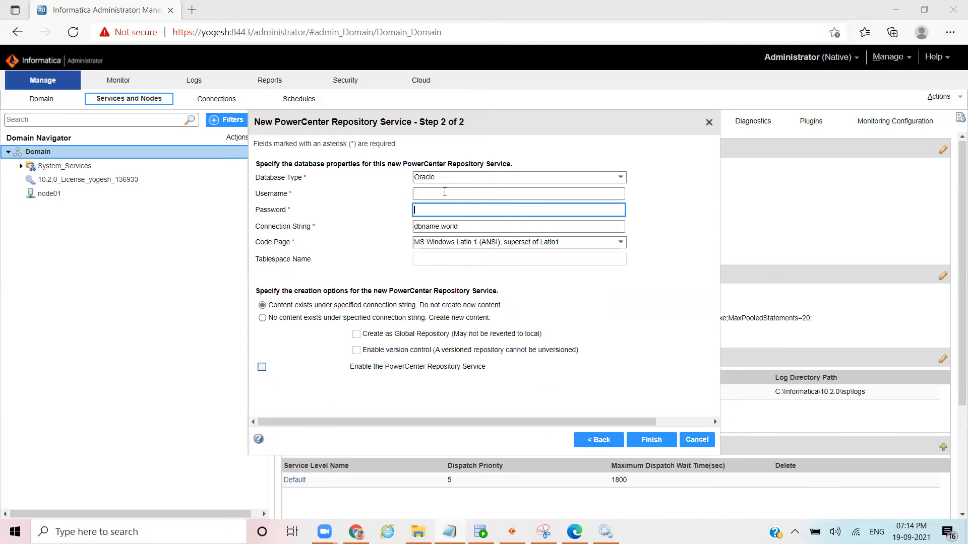
pyautogui.hotkey('ctrl', 'v')
pyautogui.click(445, 211)
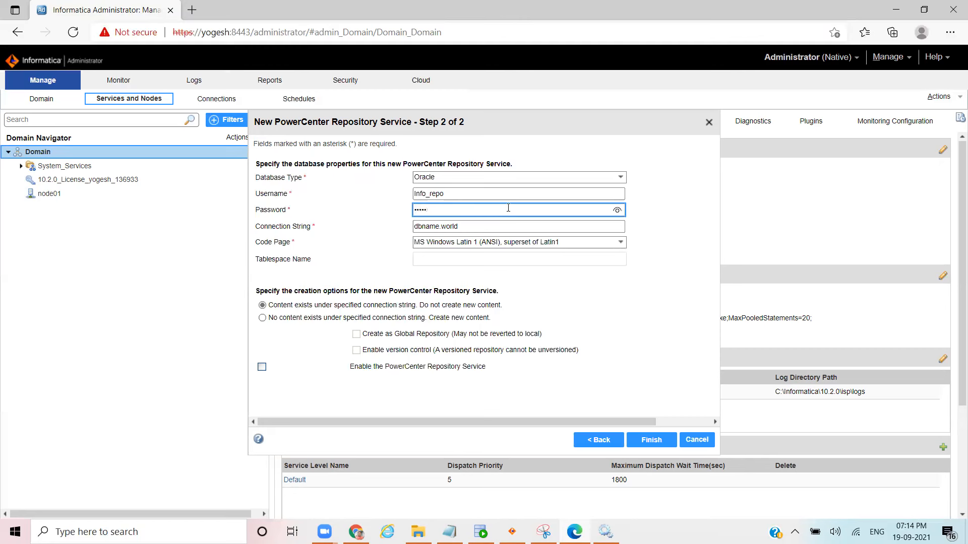
pyautogui.click(616, 210)
pyautogui.click(550, 265)
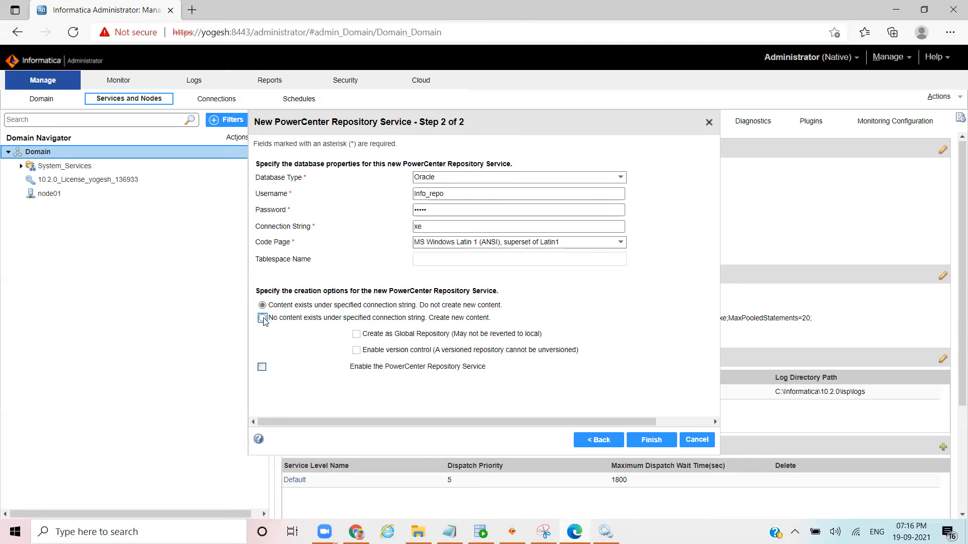
# Step: Choose new repository content with version control enabled and finish creating the service
pyautogui.click(263, 319)
pyautogui.click(356, 351)
pyautogui.click(651, 440)
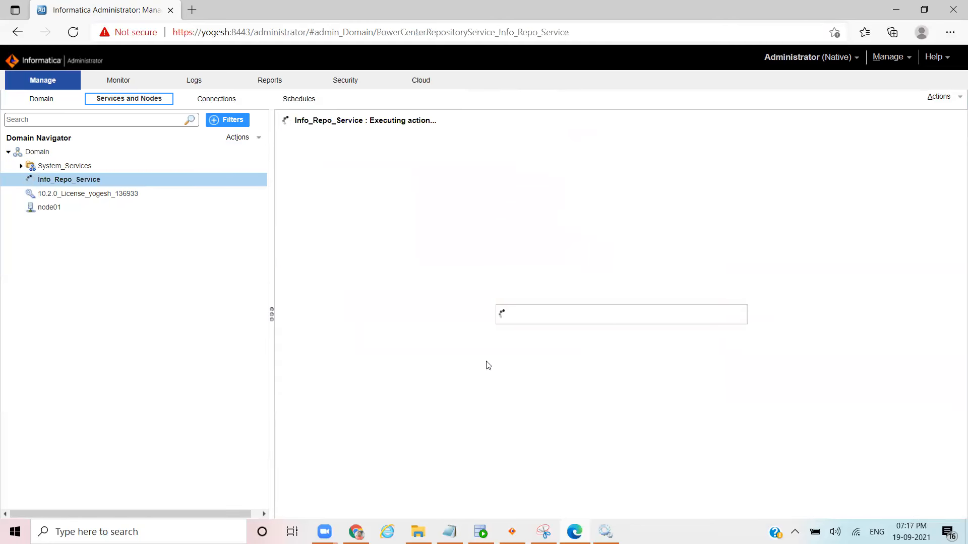
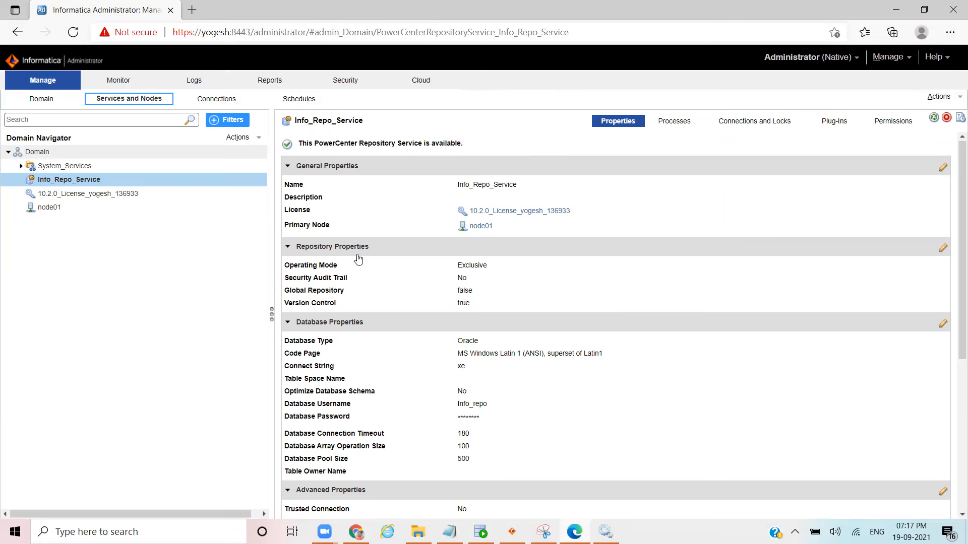
# Step: Change Info_Repo_Service's operating mode from Exclusive to Normal and confirm the service restart
pyautogui.click(289, 247)
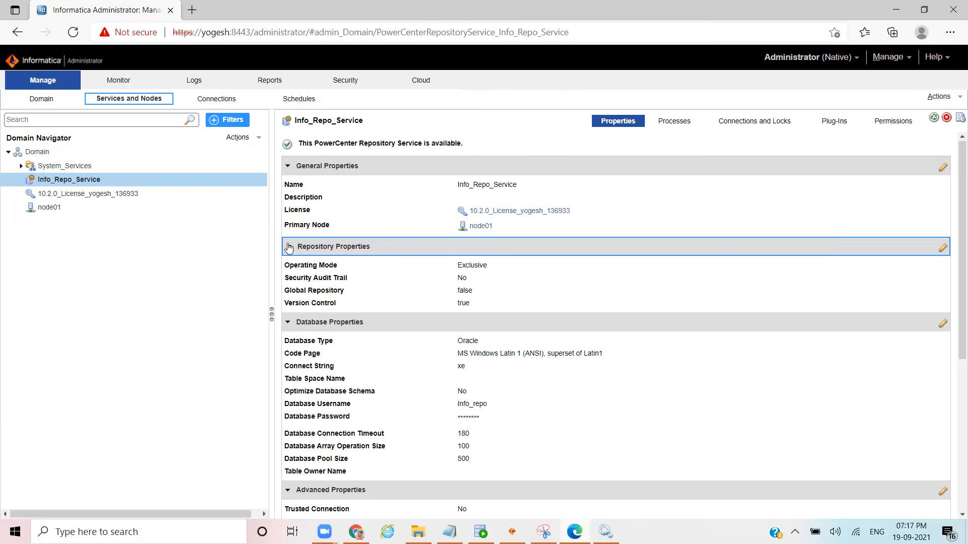
pyautogui.click(289, 248)
pyautogui.click(944, 249)
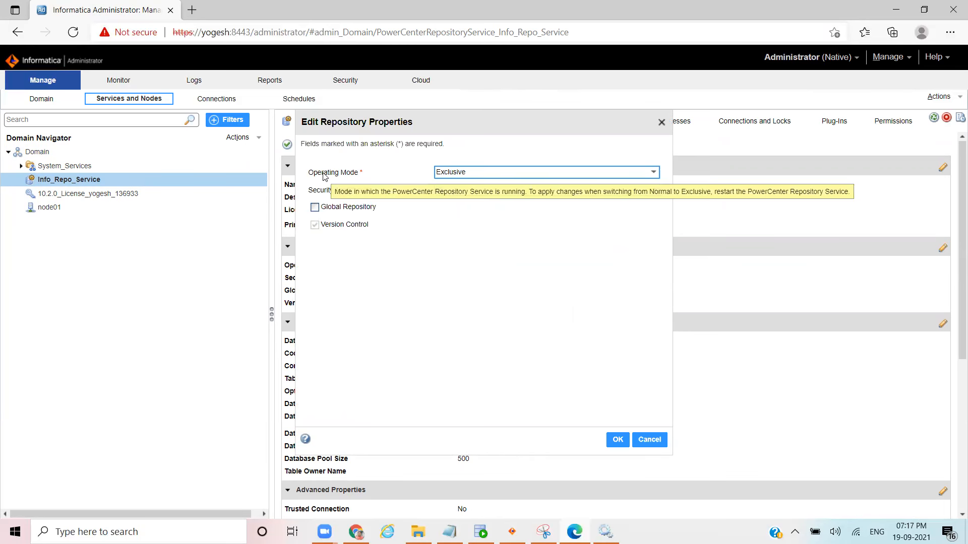
pyautogui.click(652, 173)
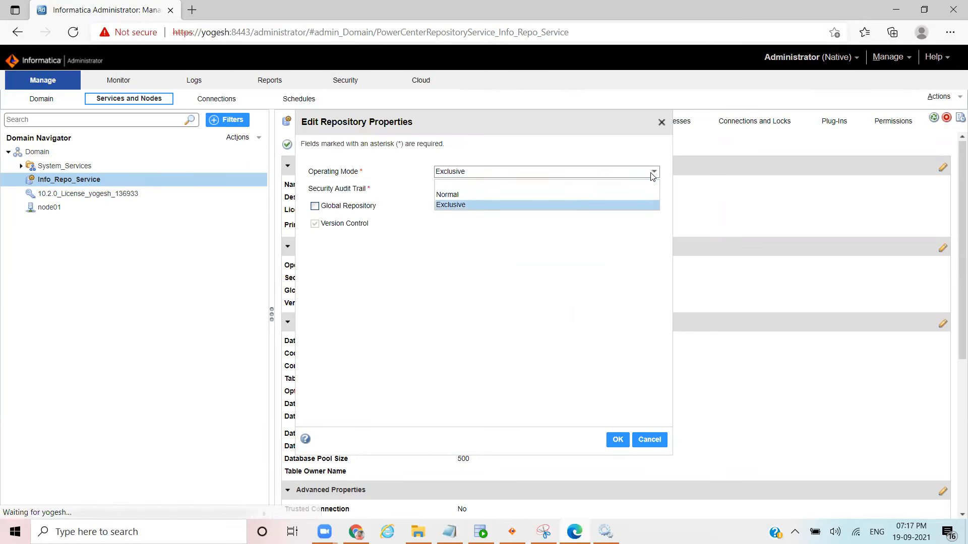
pyautogui.click(448, 195)
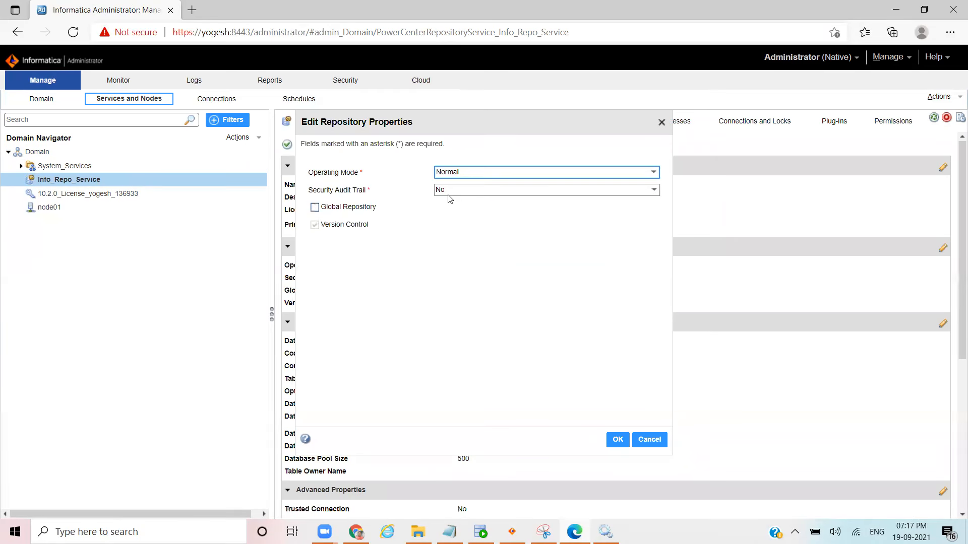
pyautogui.click(618, 440)
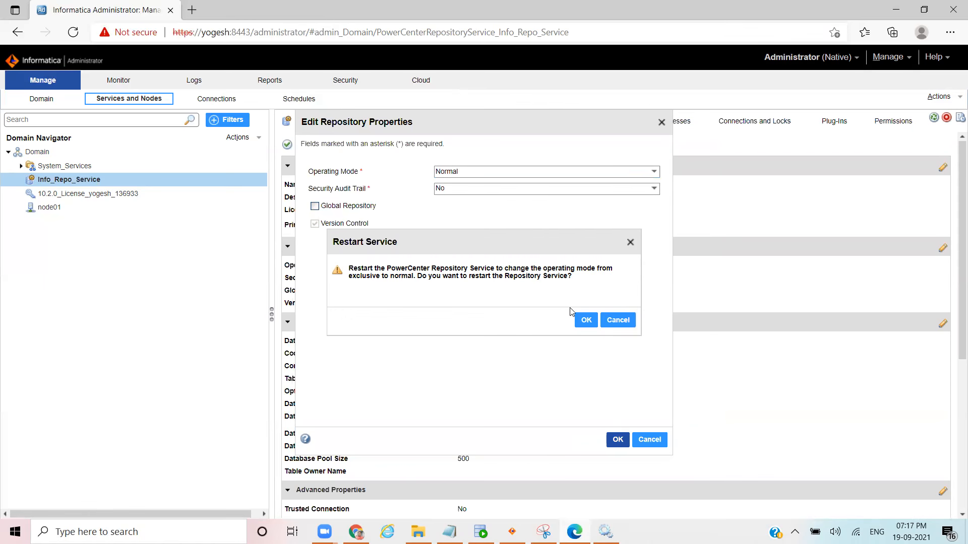
pyautogui.click(583, 322)
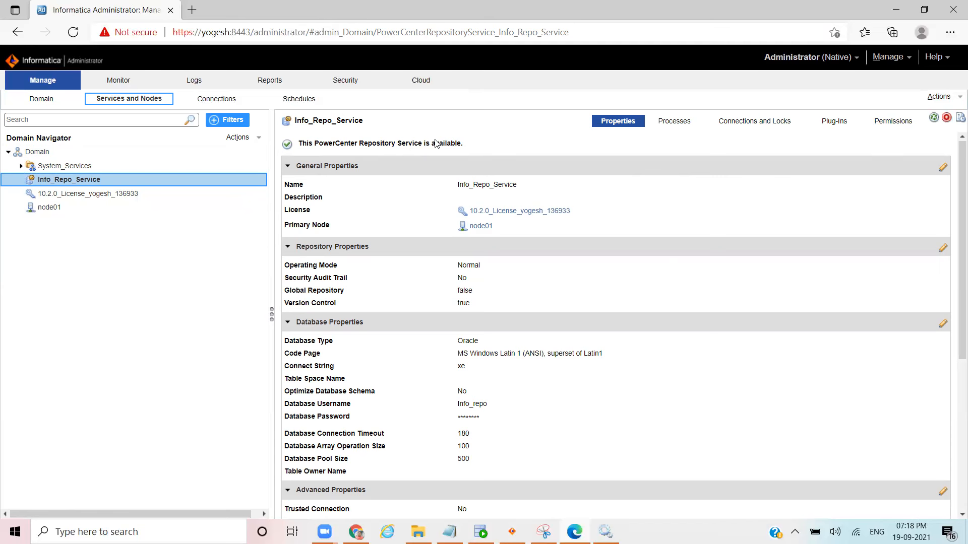
# Step: Select the Domain node and start a new PowerCenter Integration Service from its actions
pyautogui.click(251, 141)
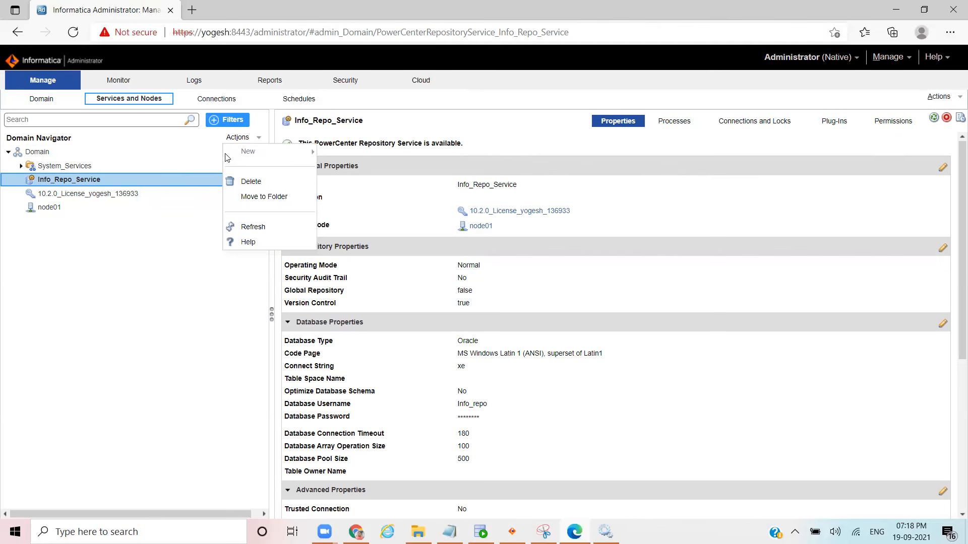
pyautogui.click(35, 153)
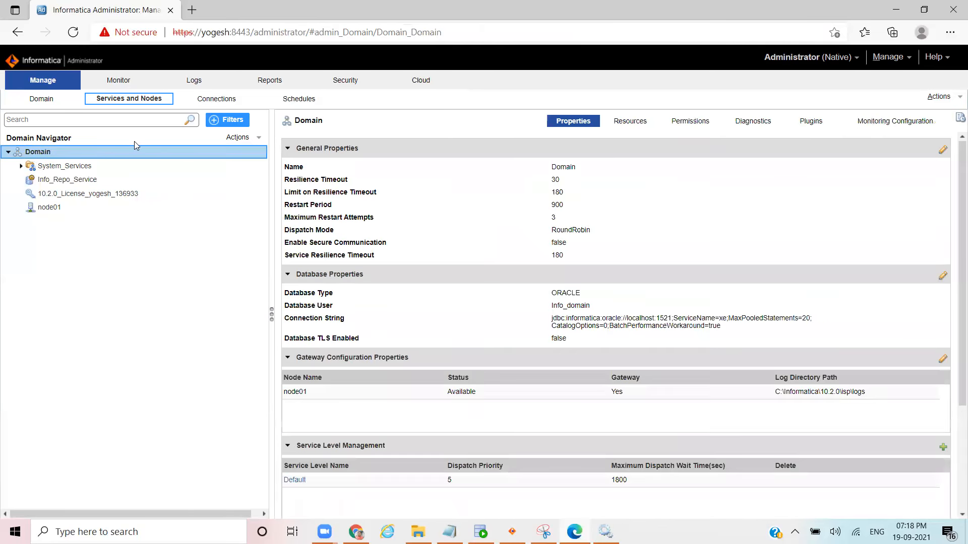
pyautogui.click(260, 141)
pyautogui.moveTo(247, 150)
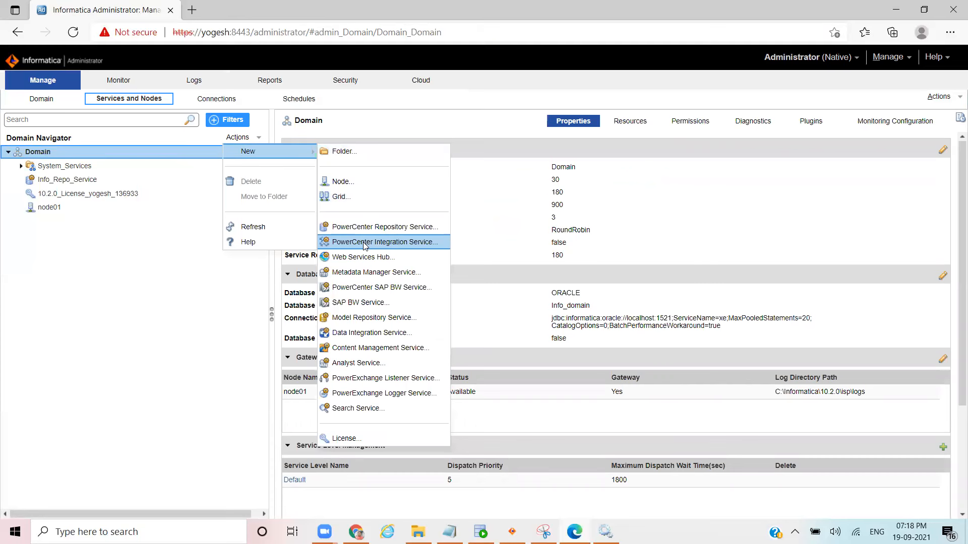
pyautogui.click(391, 247)
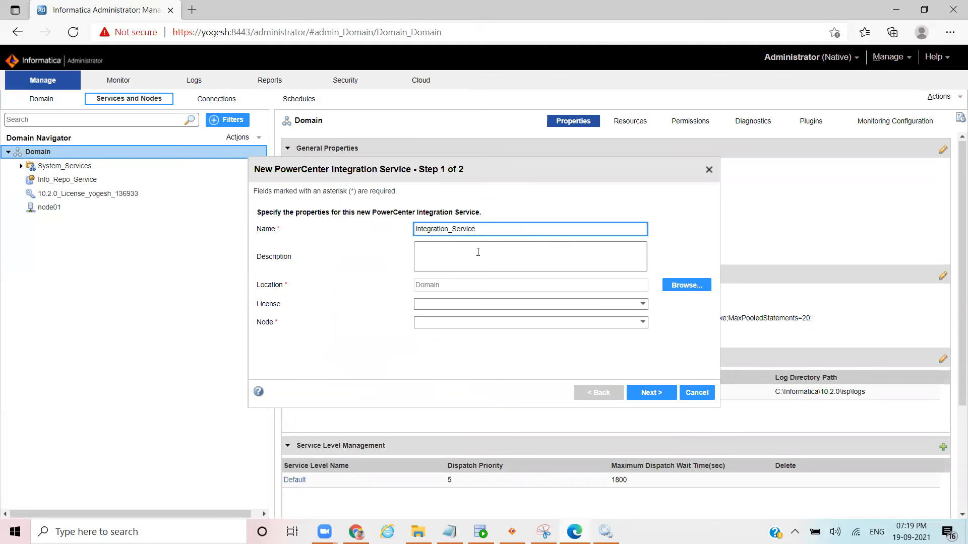
# Step: Name the service Integration_Service, assign the 10.2.0 license and node01, and continue
pyautogui.click(562, 288)
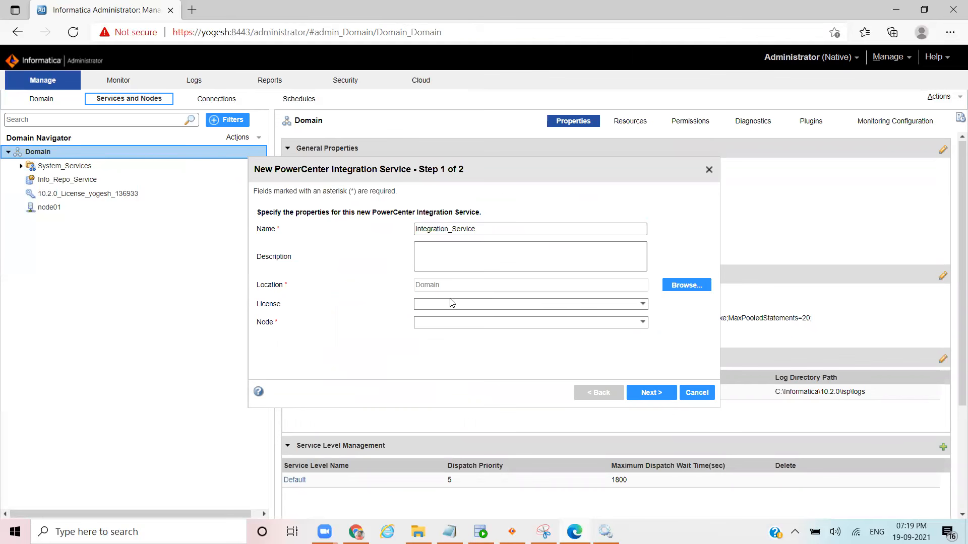
pyautogui.click(643, 304)
pyautogui.click(499, 327)
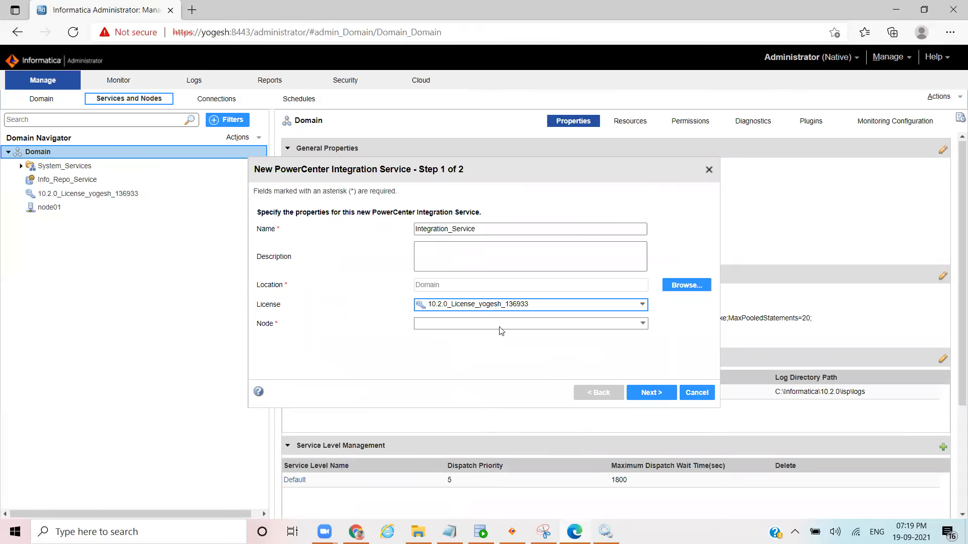
pyautogui.click(644, 324)
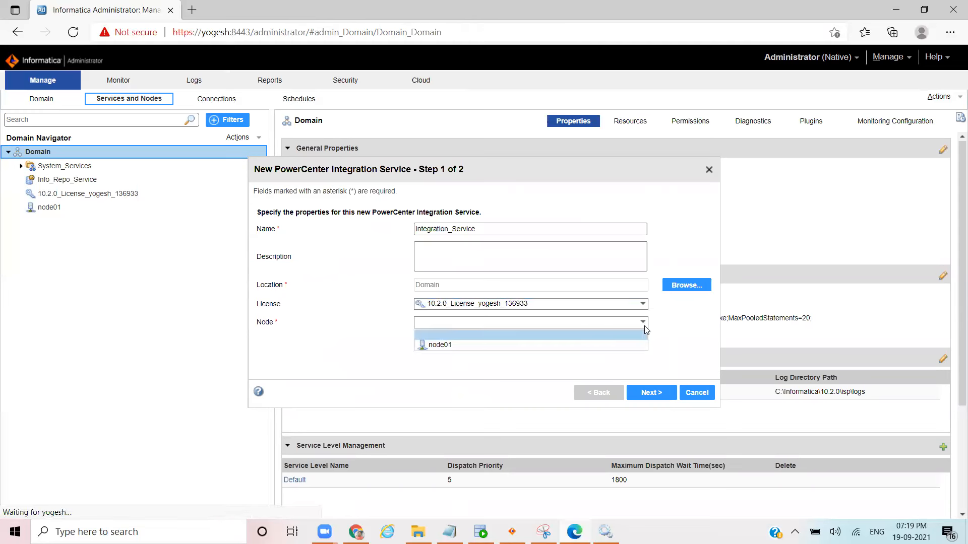
pyautogui.click(491, 346)
pyautogui.click(663, 401)
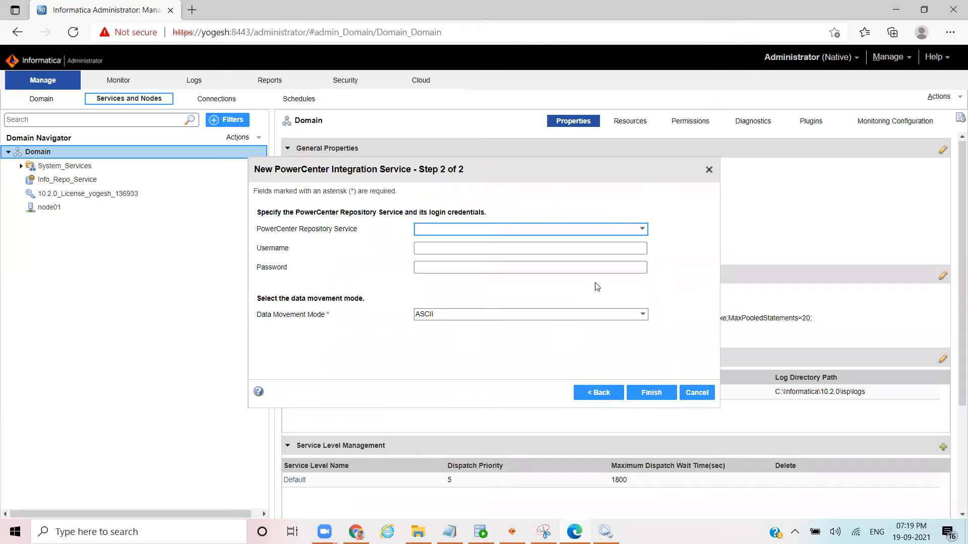
# Step: Link the service to Info_Repo_Service with the Administrator login and password, keeping ASCII data movement mode
pyautogui.click(648, 230)
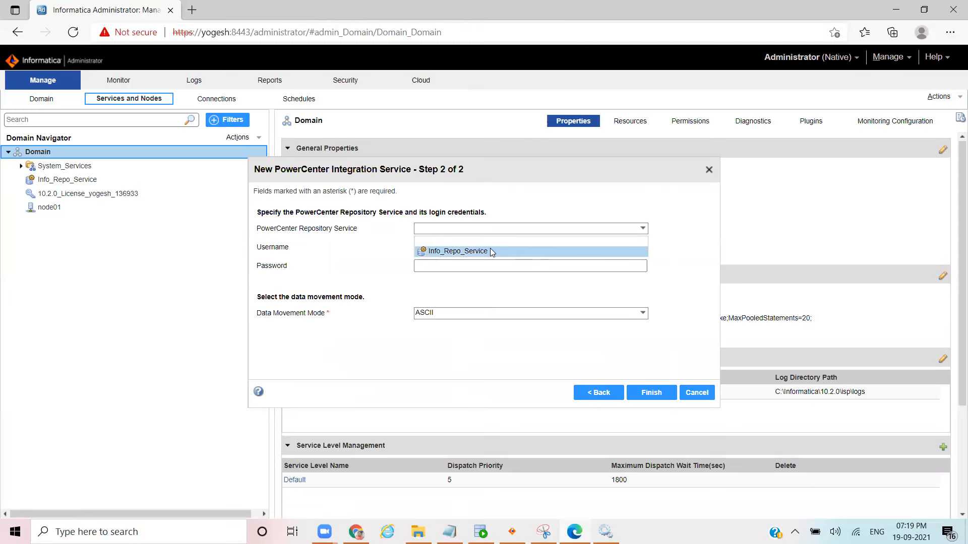
pyautogui.click(463, 252)
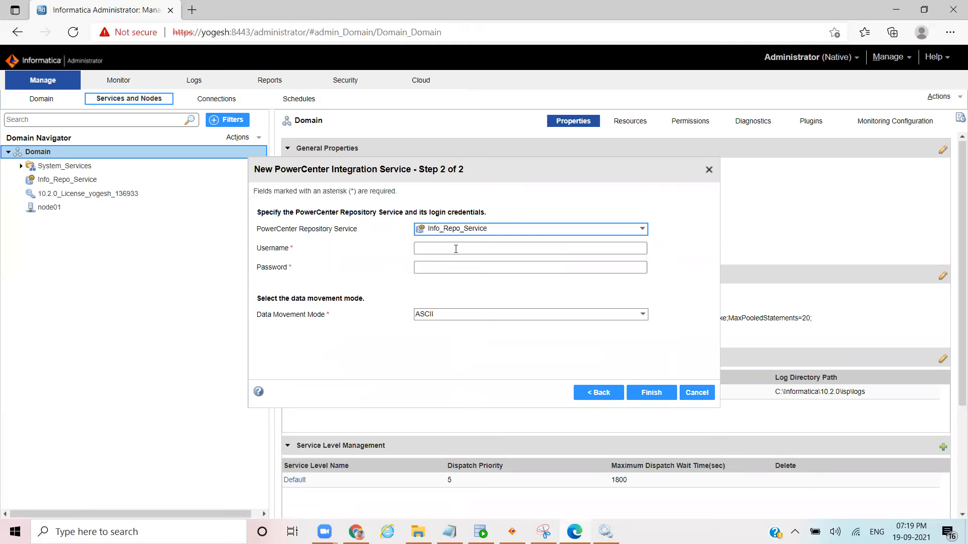
pyautogui.click(447, 249)
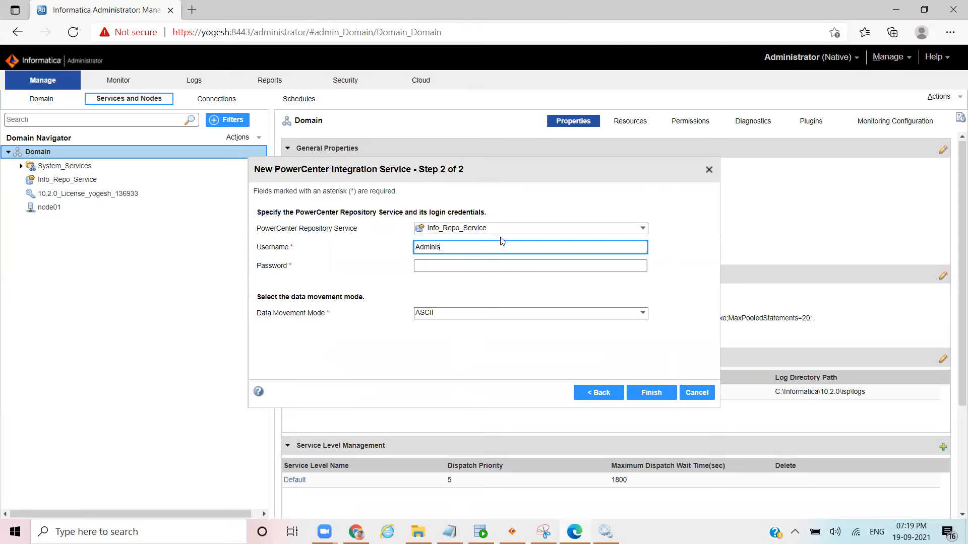
pyautogui.write('tor')
pyautogui.press('Tab')
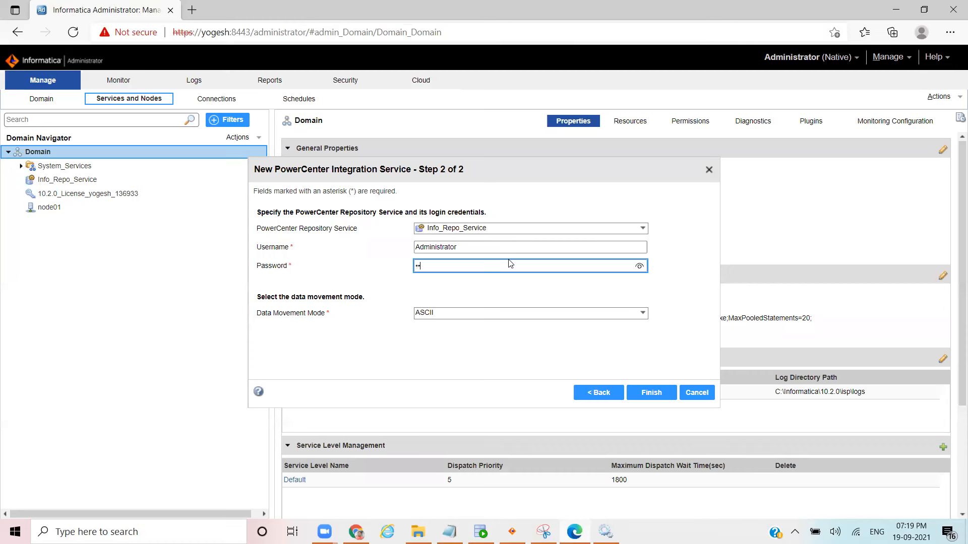
pyautogui.click(639, 266)
pyautogui.click(643, 315)
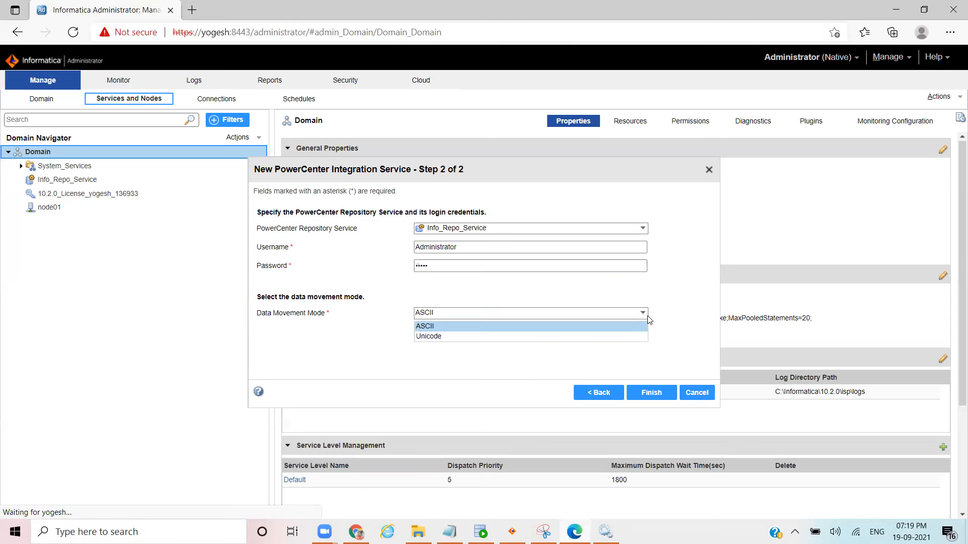
pyautogui.click(671, 304)
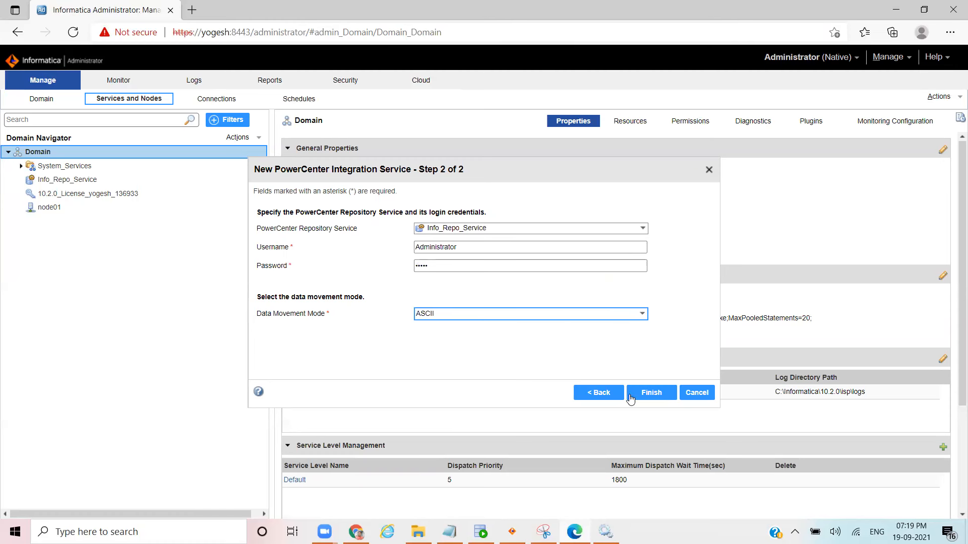
pyautogui.click(648, 393)
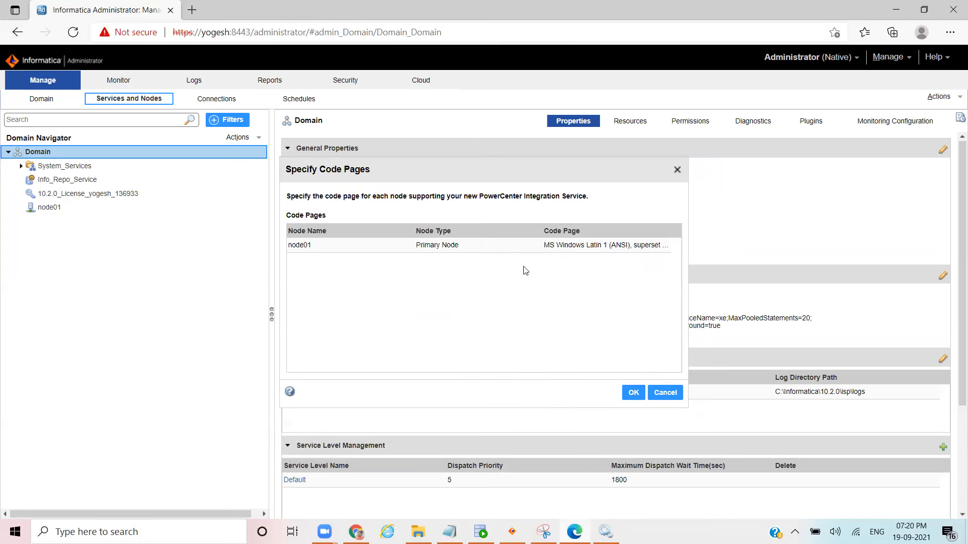
# Step: Accept node01's code page, enable Integration_Service, review its properties, and minimise the browser
pyautogui.click(633, 392)
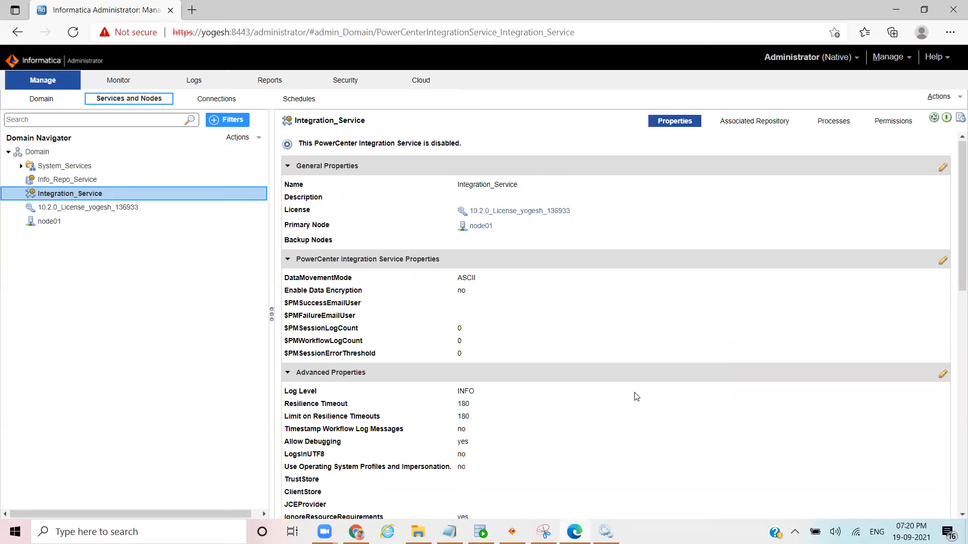
pyautogui.click(947, 119)
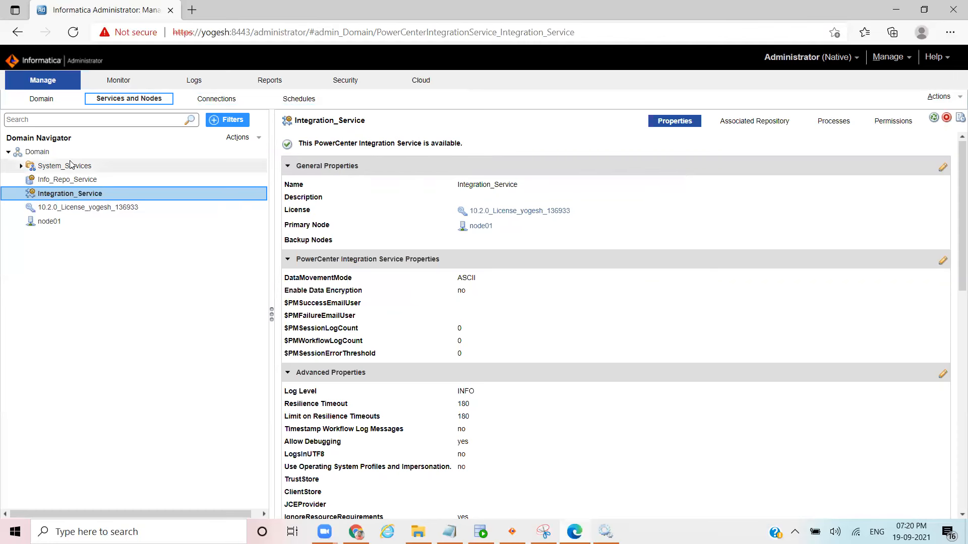
pyautogui.click(61, 180)
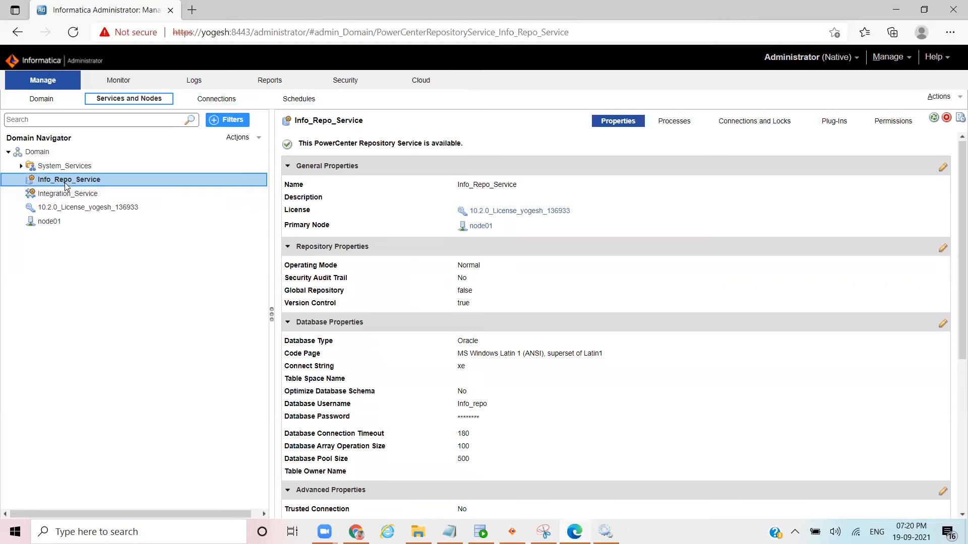
pyautogui.click(54, 193)
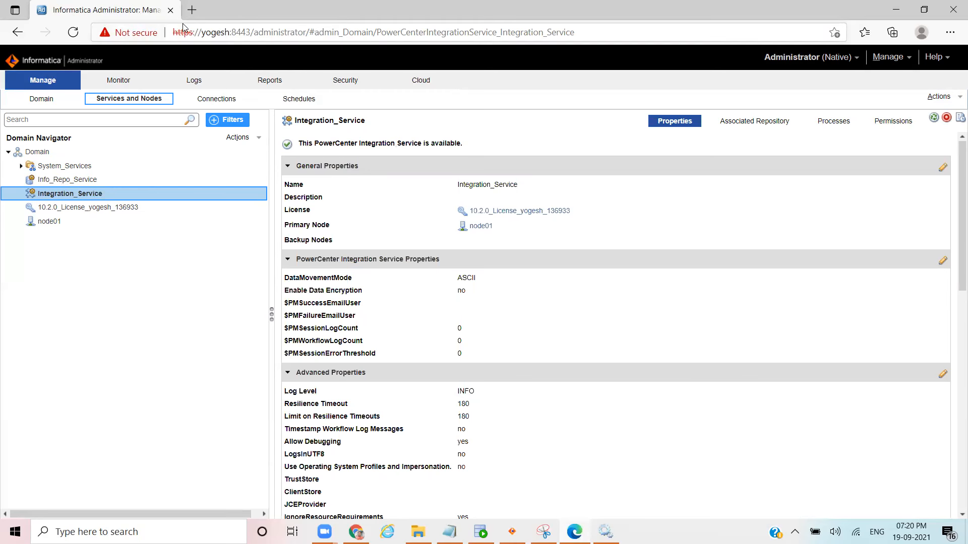
pyautogui.click(897, 7)
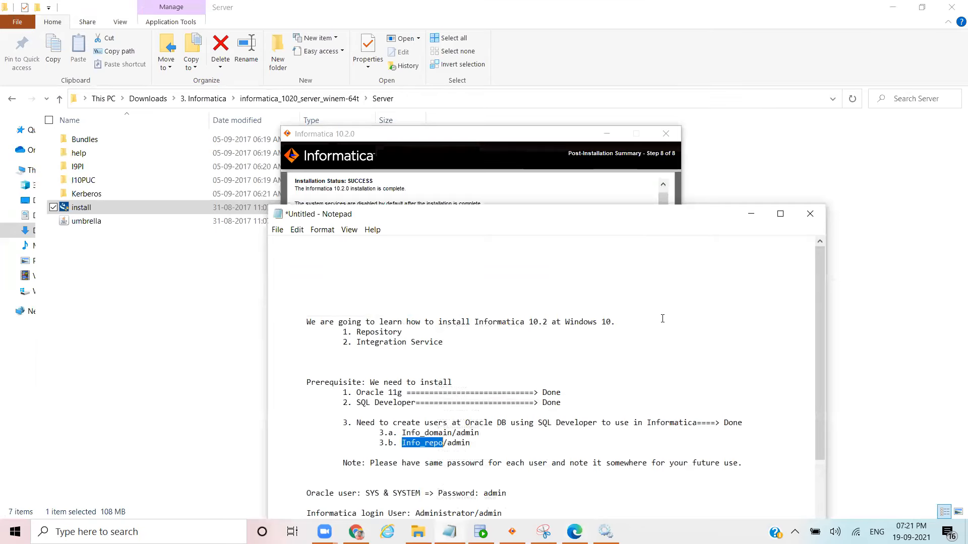
# Step: Close the server installation summary and run informatica_1020_client_winem-64t\Client\install as administrator
pyautogui.click(569, 392)
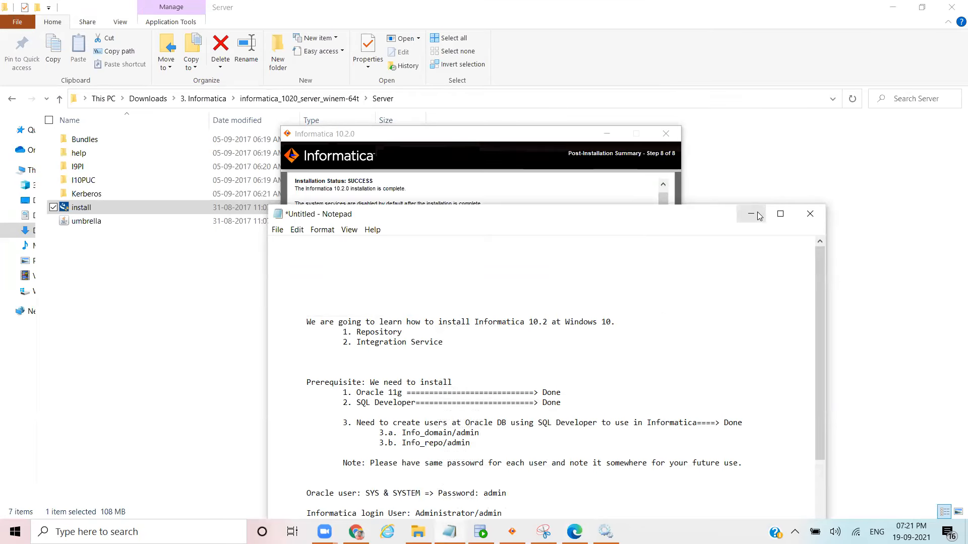
pyautogui.click(751, 214)
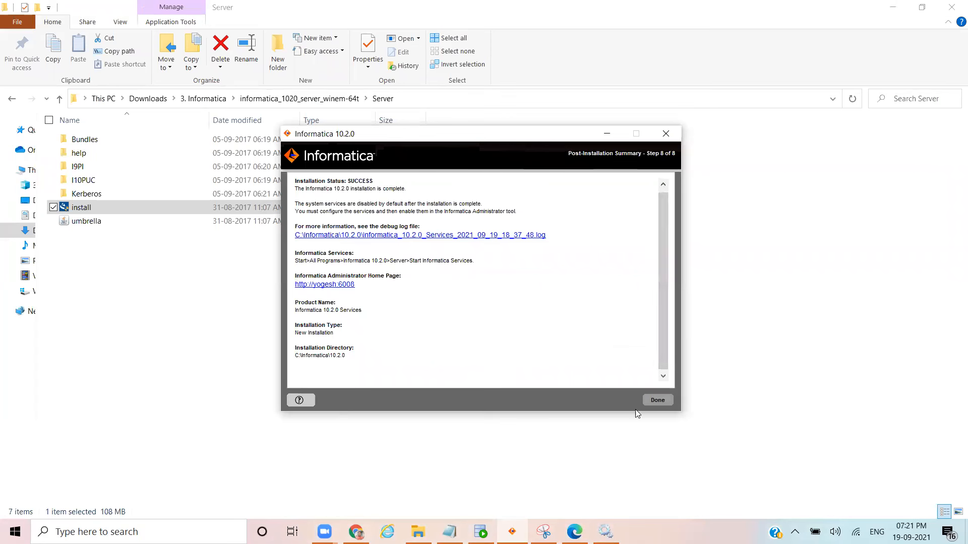
pyautogui.click(657, 402)
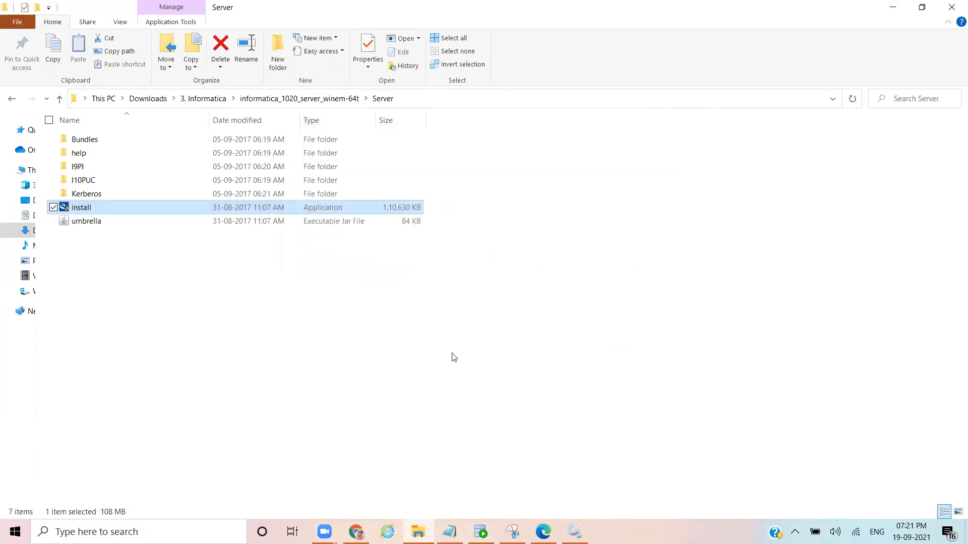
pyautogui.click(202, 98)
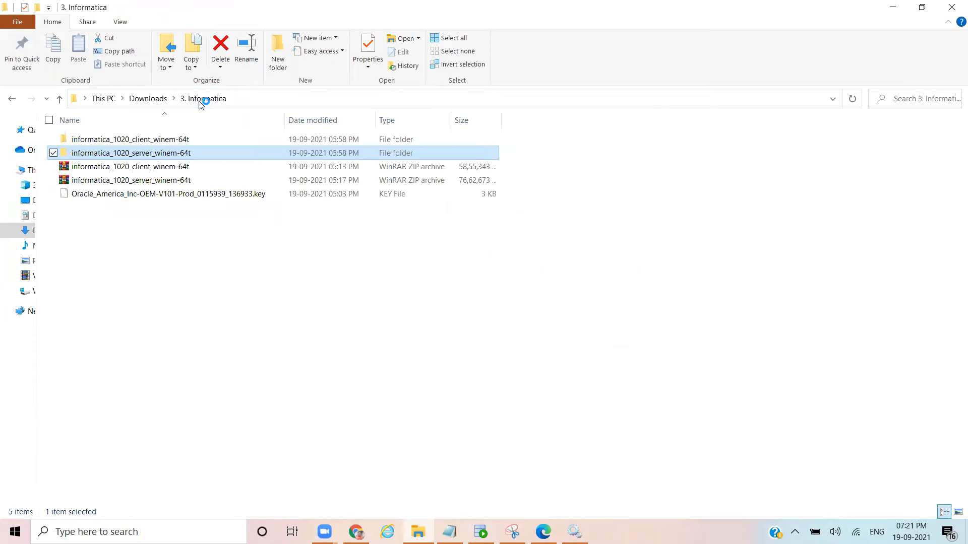
pyautogui.click(156, 140)
pyautogui.doubleClick(156, 140)
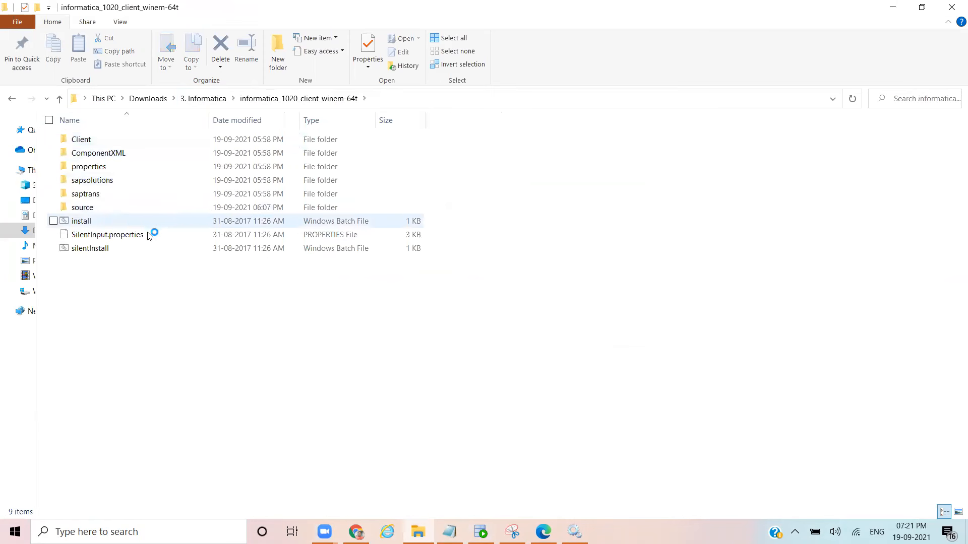
pyautogui.doubleClick(108, 141)
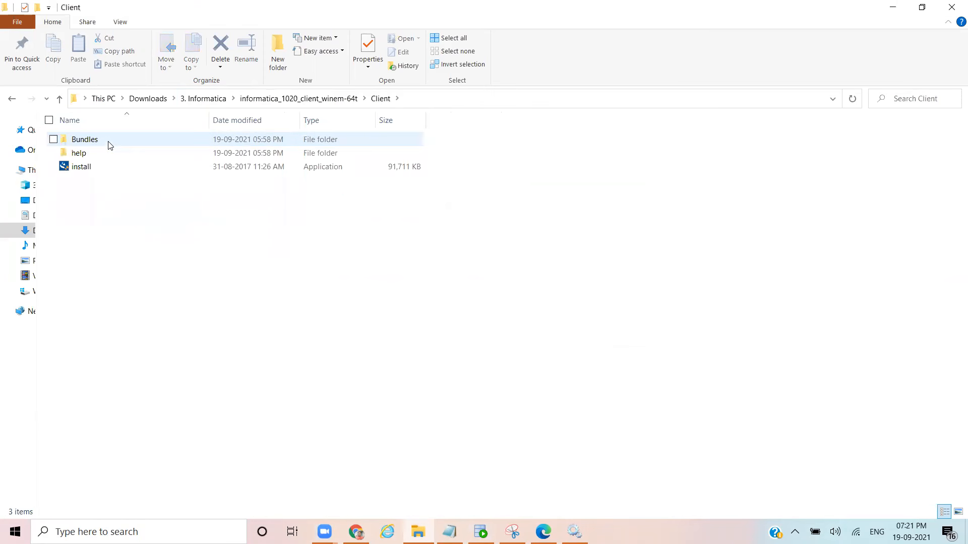
pyautogui.click(79, 168)
pyautogui.rightClick(80, 168)
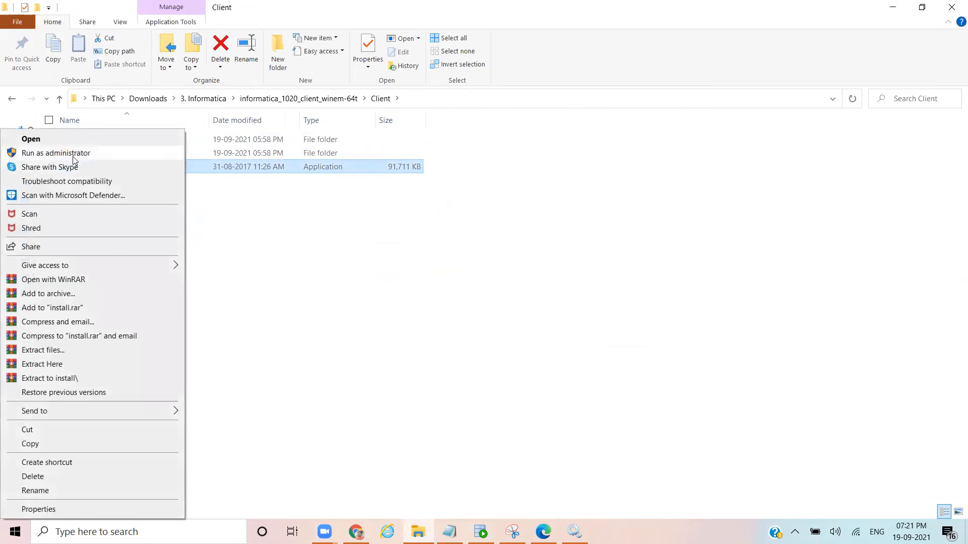
pyautogui.click(75, 152)
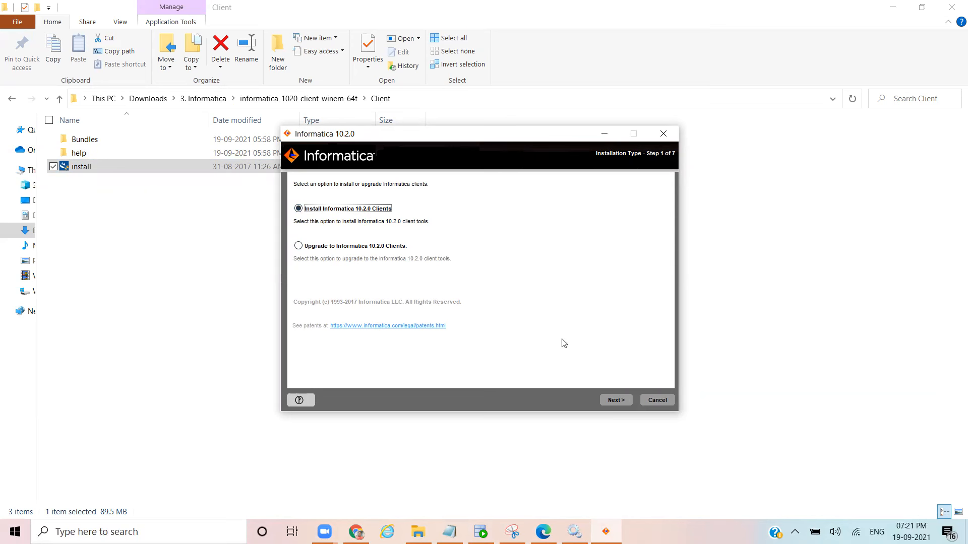
# Step: Choose a fresh install of PowerCenter Client into C:\Informatica\10.2.0 in the client installer
pyautogui.click(614, 400)
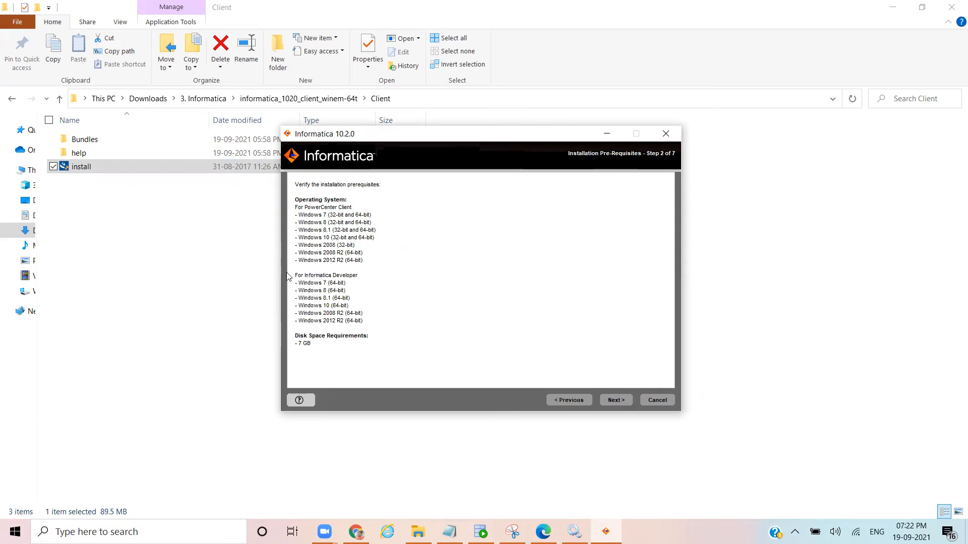
pyautogui.click(619, 403)
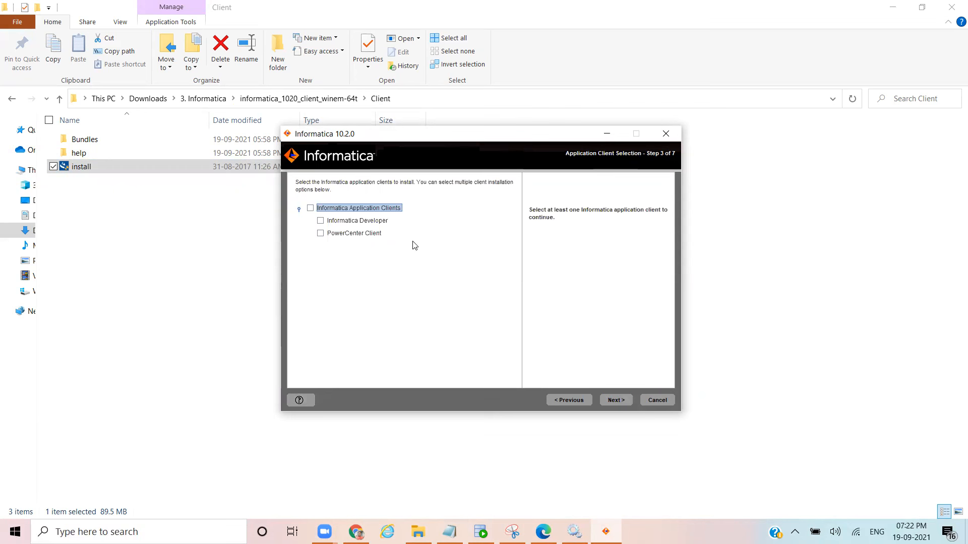
pyautogui.click(321, 233)
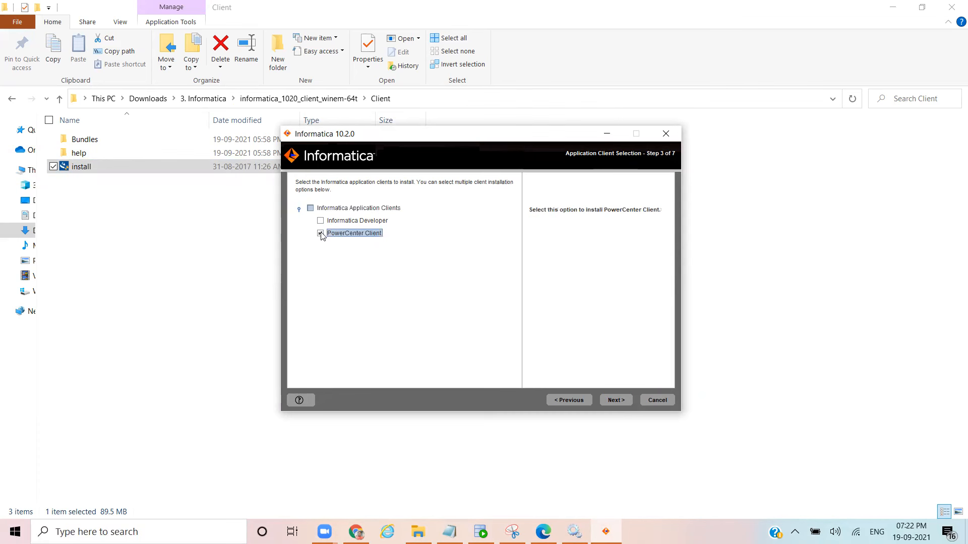
pyautogui.click(615, 400)
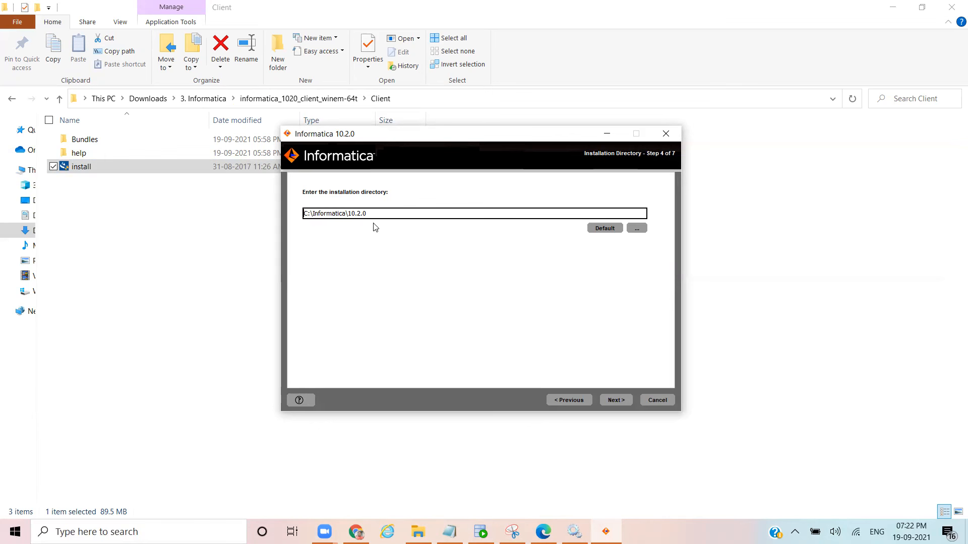
pyautogui.click(615, 402)
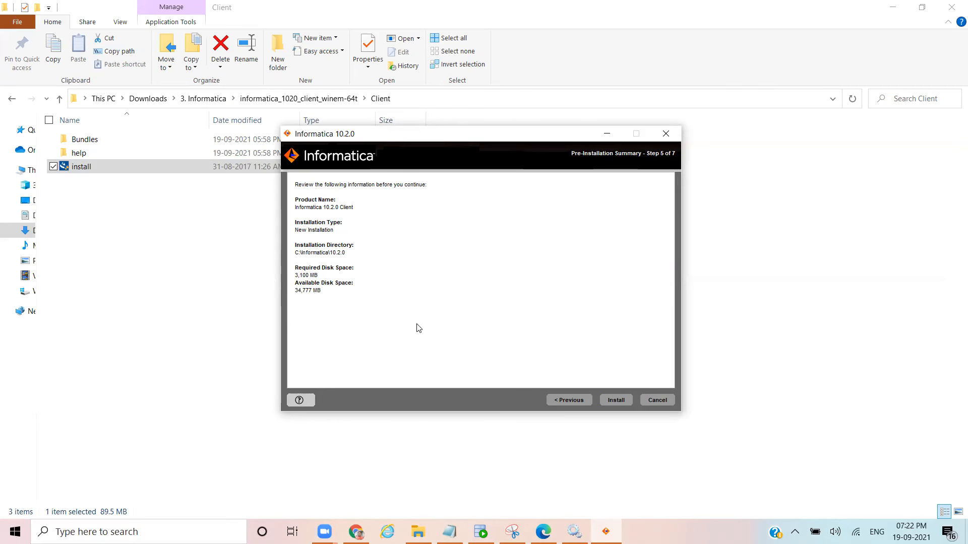
# Step: Install the PowerCenter client and close the installer once it reports SUCCESS
pyautogui.click(617, 400)
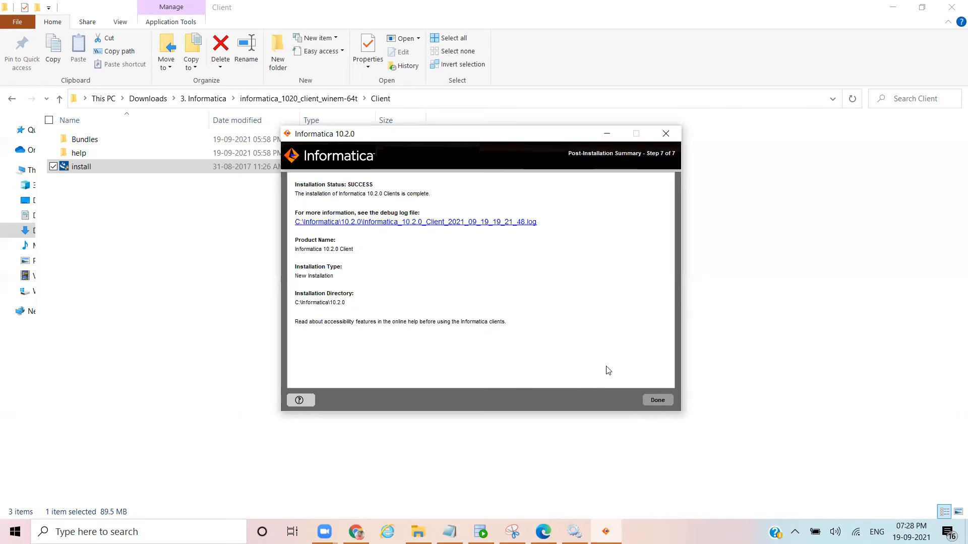
pyautogui.click(658, 400)
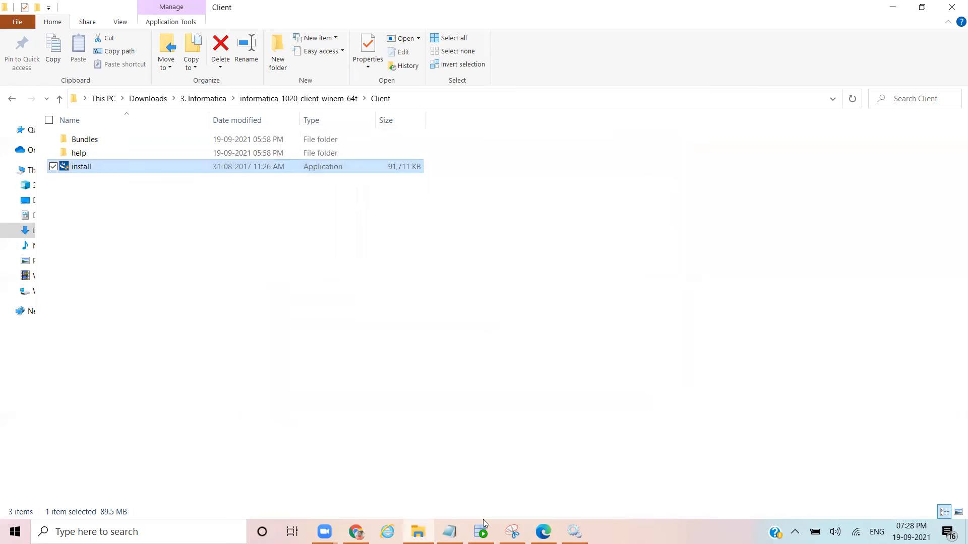
# Step: Append '[Server & Client]' to the notes' first line, review the sections, then minimise Notepad
pyautogui.click(449, 532)
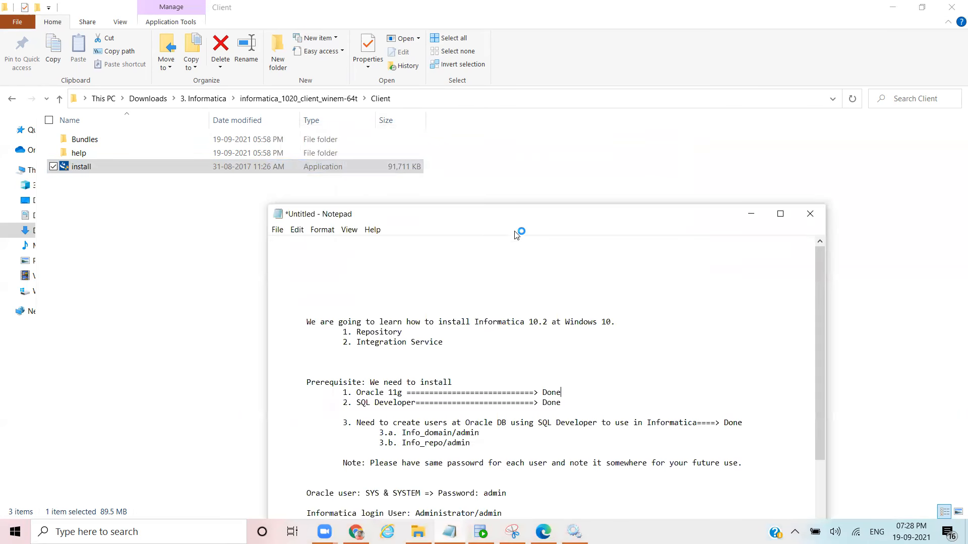
pyautogui.moveTo(497, 213); pyautogui.dragTo(501, 96)
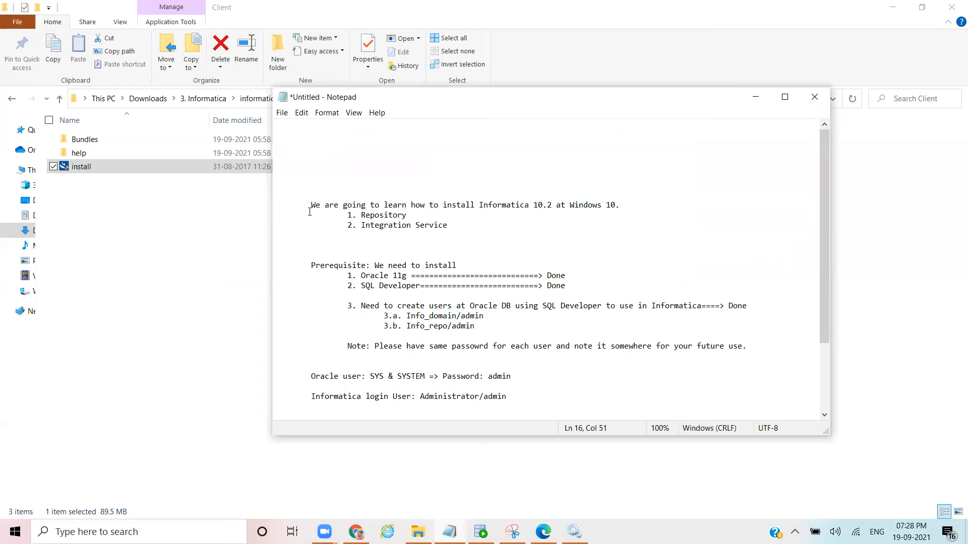
pyautogui.moveTo(303, 209); pyautogui.dragTo(622, 206)
pyautogui.click(624, 205)
pyautogui.write('[]')
pyautogui.write('Ser')
pyautogui.write('ver &')
pyautogui.write(' Client')
pyautogui.moveTo(347, 215); pyautogui.dragTo(454, 236)
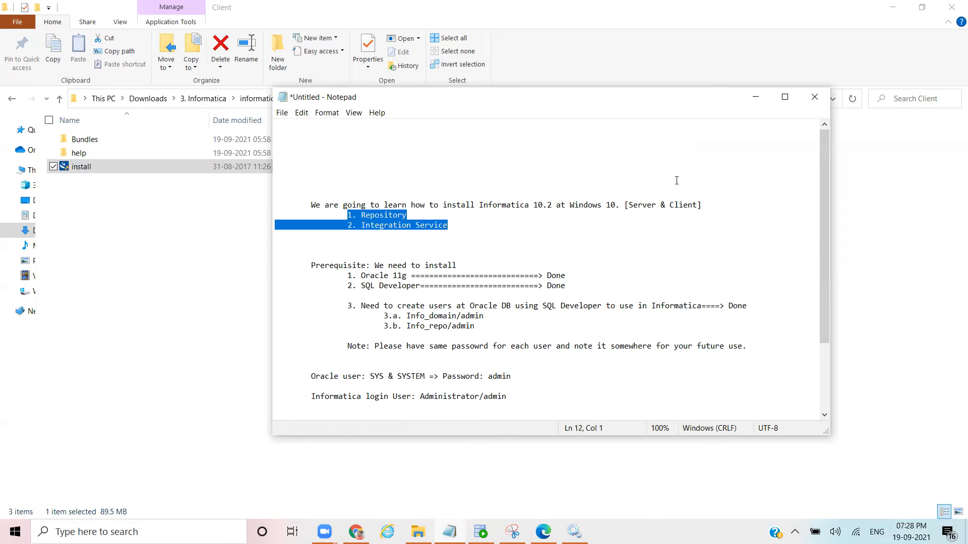
pyautogui.moveTo(348, 265); pyautogui.dragTo(564, 412)
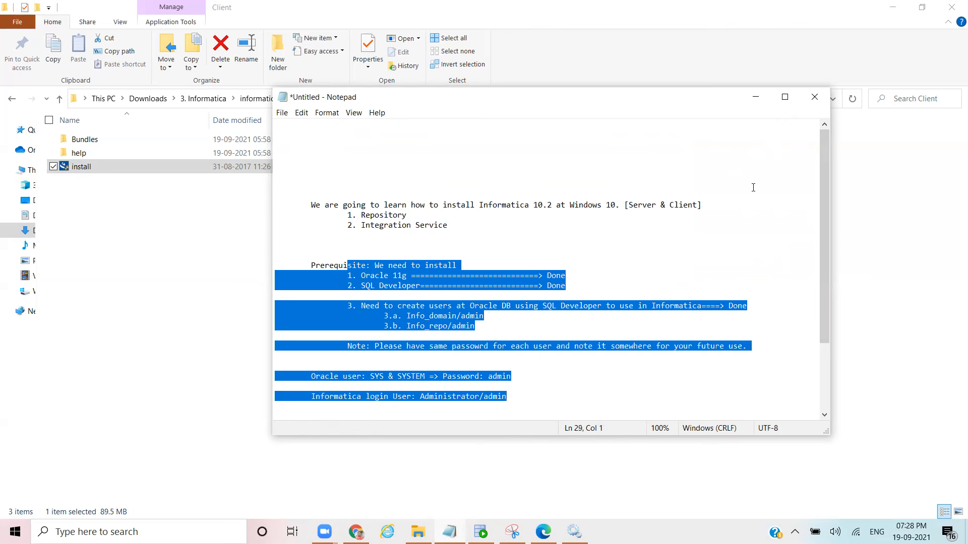
pyautogui.click(755, 95)
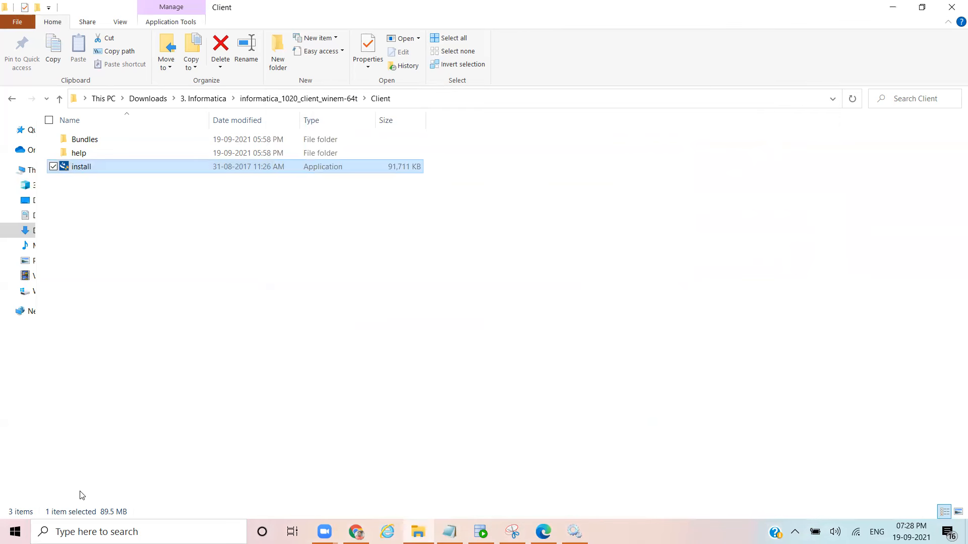
# Step: Search Windows for 'powercenter' and launch PowerCenter Repository Manager from the results
pyautogui.click(124, 531)
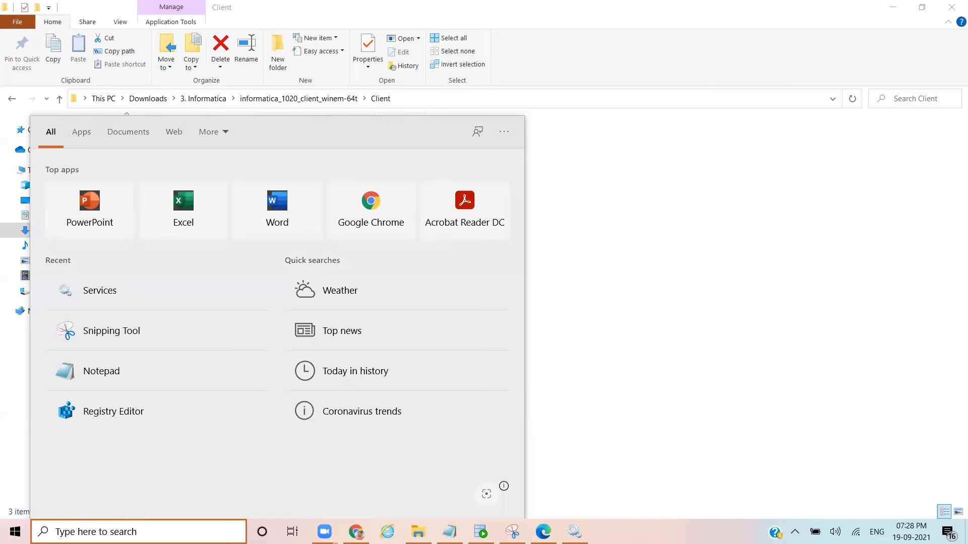
pyautogui.write('power')
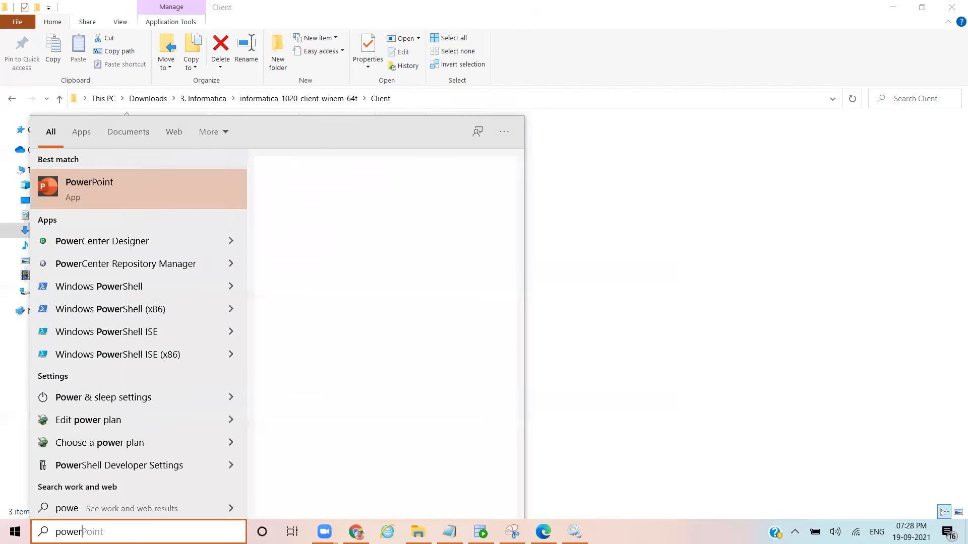
pyautogui.write('center')
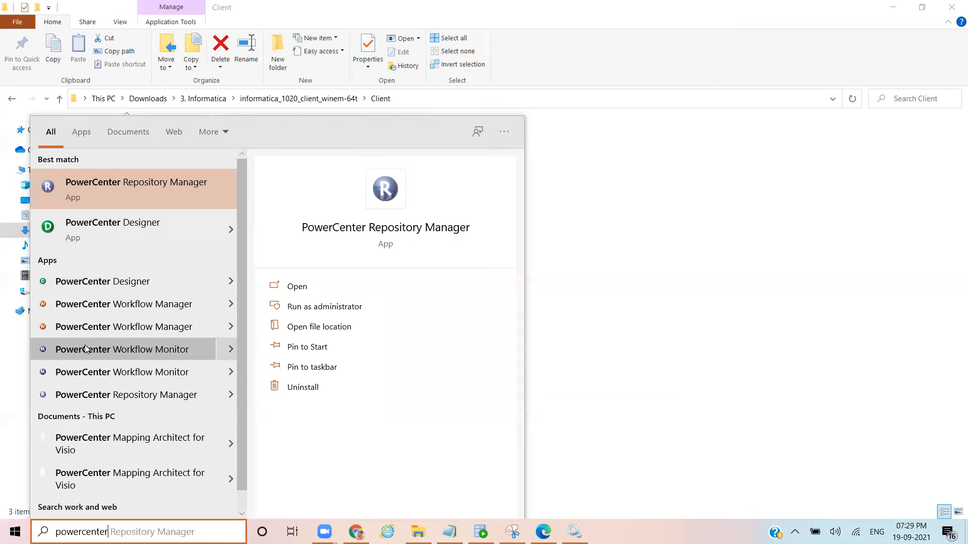
pyautogui.click(88, 394)
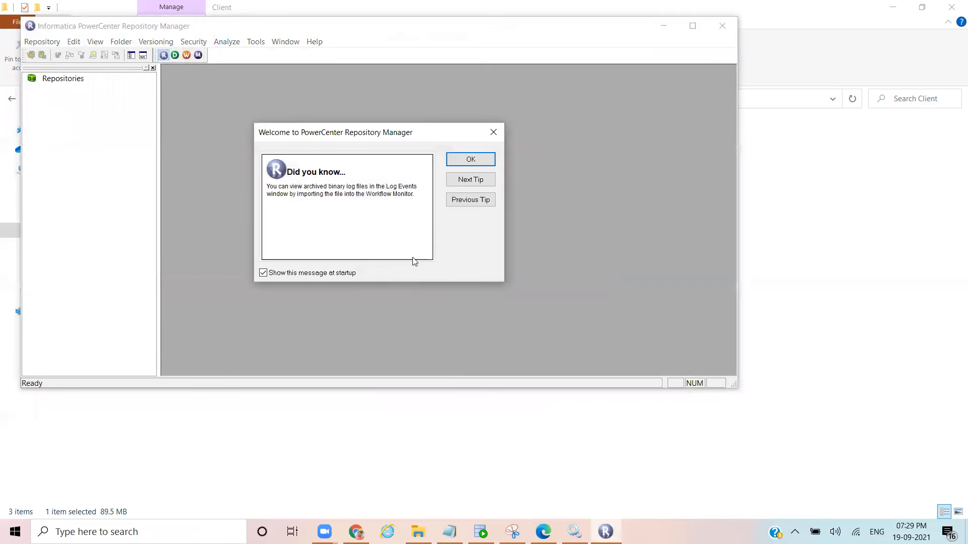
# Step: Dismiss the Repository Manager welcome tip and maximise the Repository Manager window
pyautogui.click(460, 161)
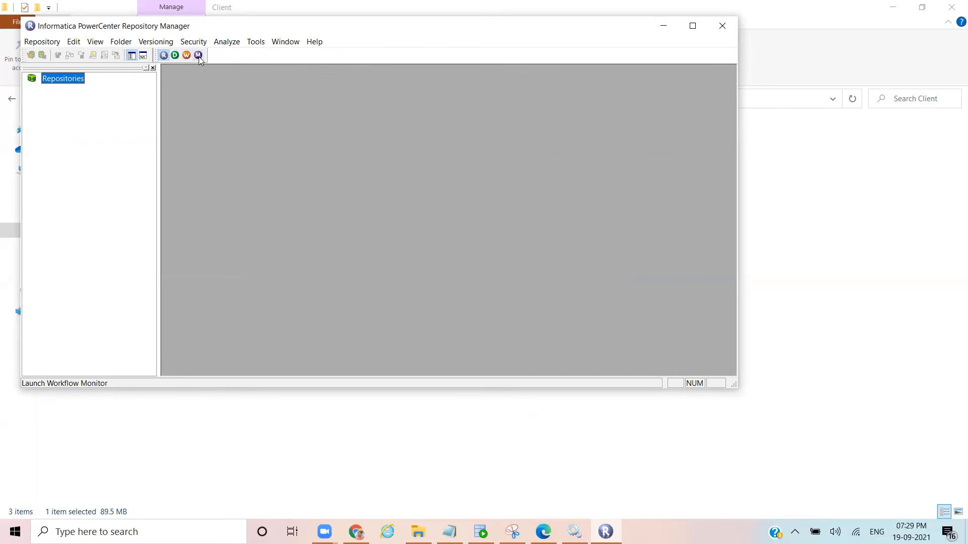
pyautogui.click(163, 56)
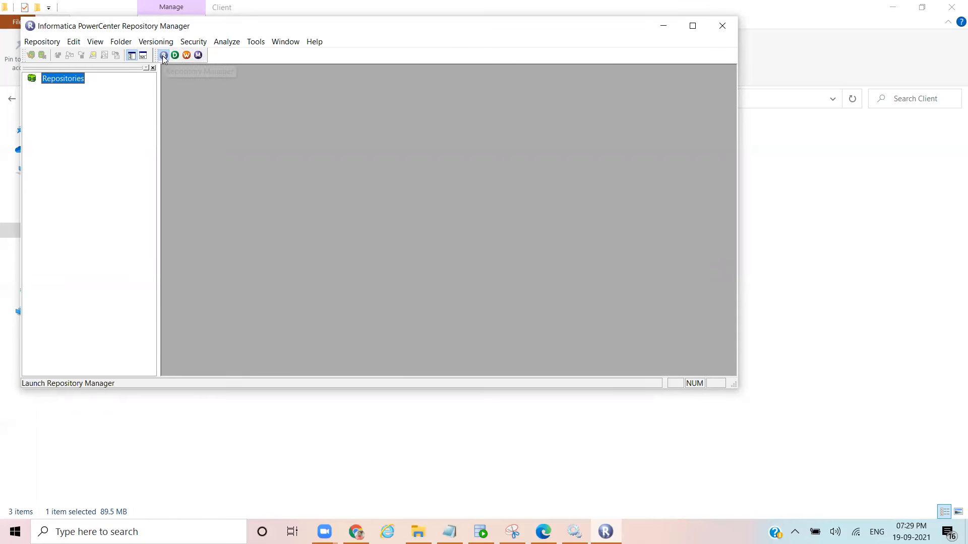
pyautogui.click(163, 56)
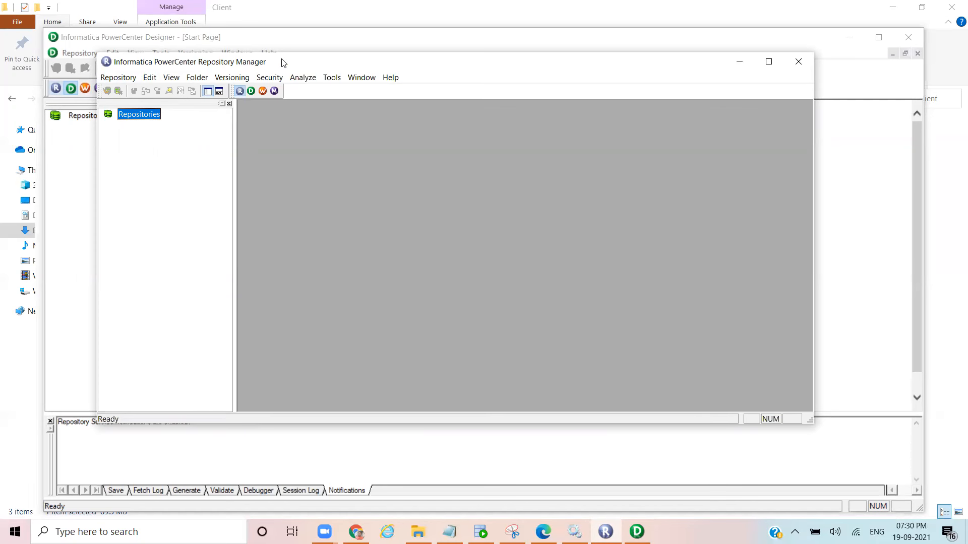
pyautogui.click(779, 64)
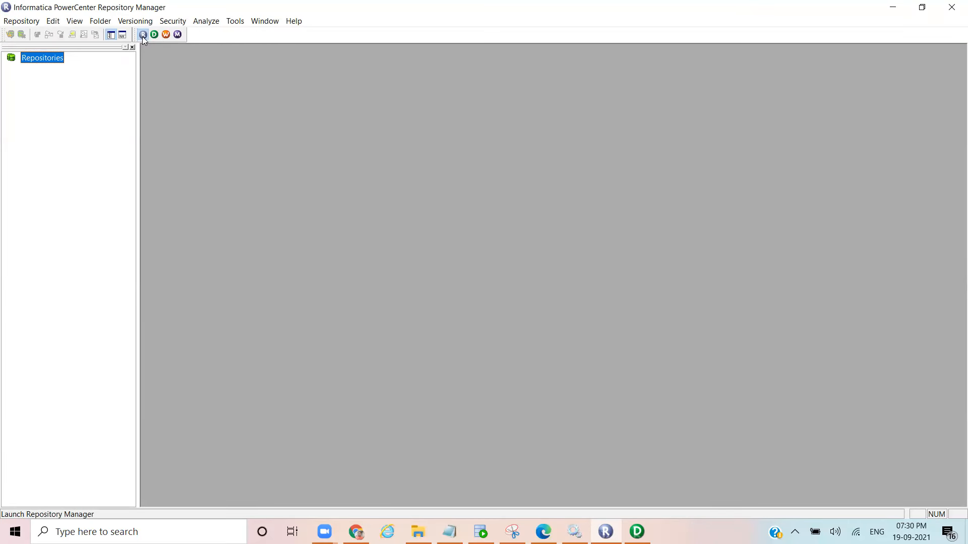
# Step: Open Repository > Configure Domains and bring up the Add Domain form
pyautogui.click(20, 22)
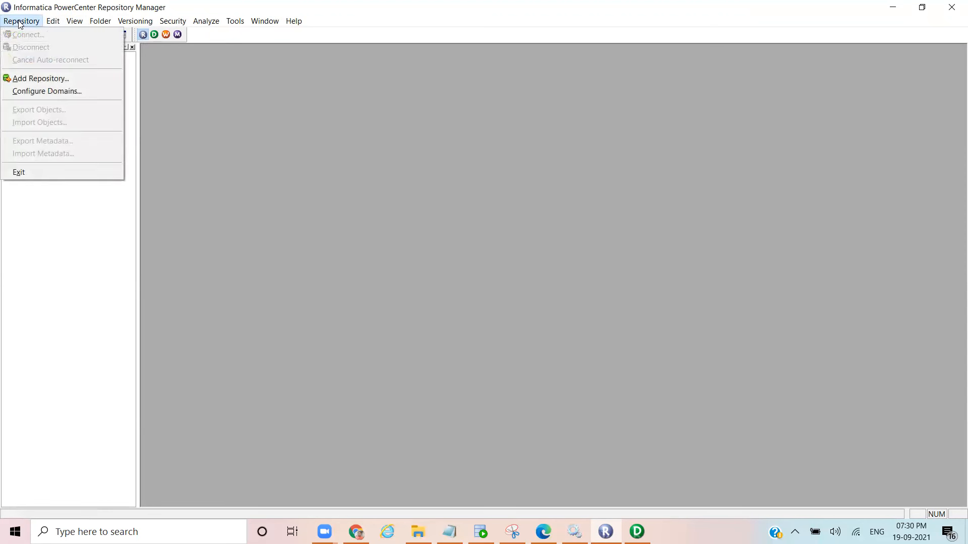
pyautogui.click(35, 92)
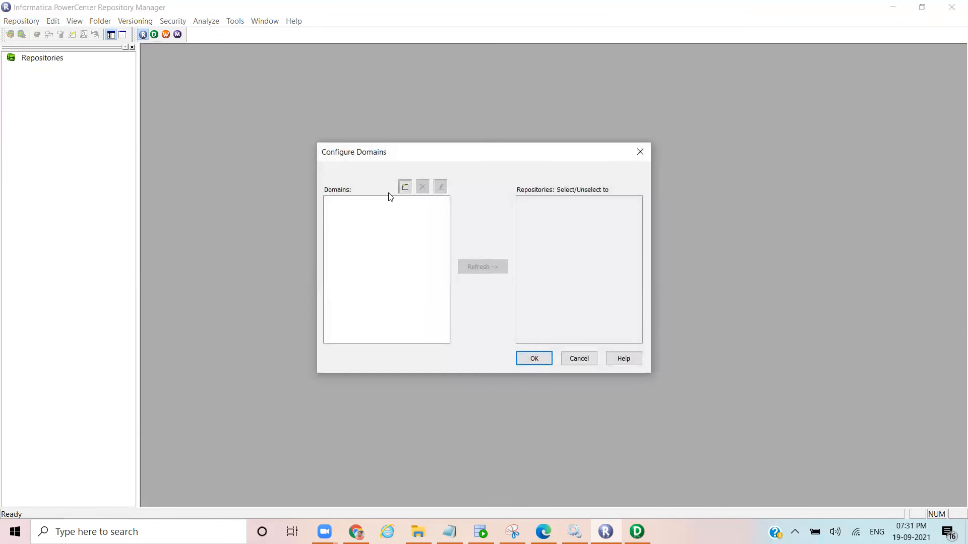
pyautogui.click(405, 187)
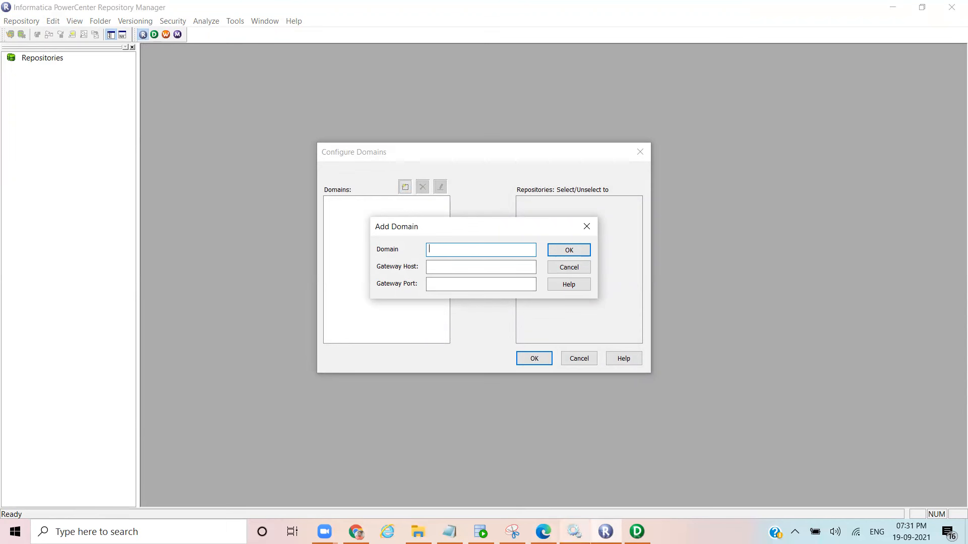
# Step: After checking the Administrator console, enter Domain as the new domain name
pyautogui.click(544, 532)
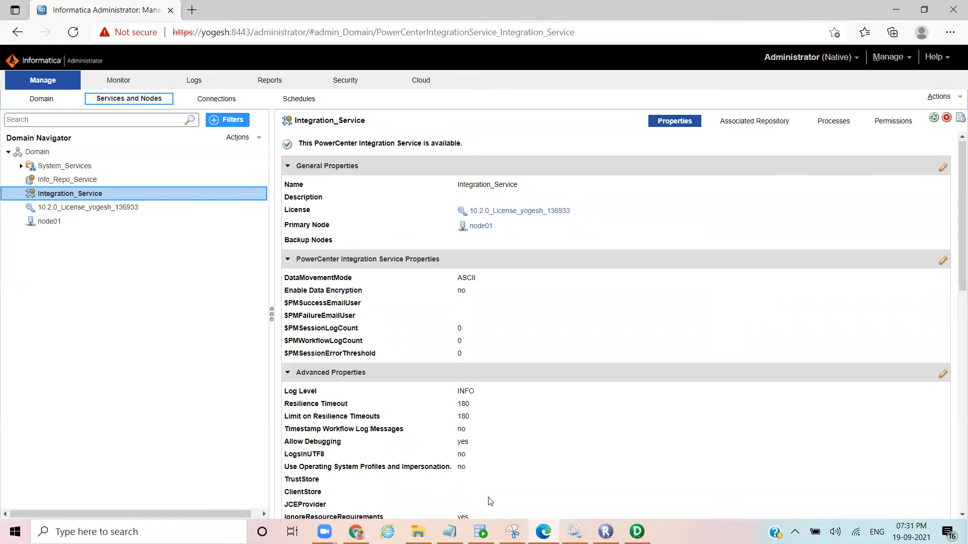
pyautogui.click(544, 531)
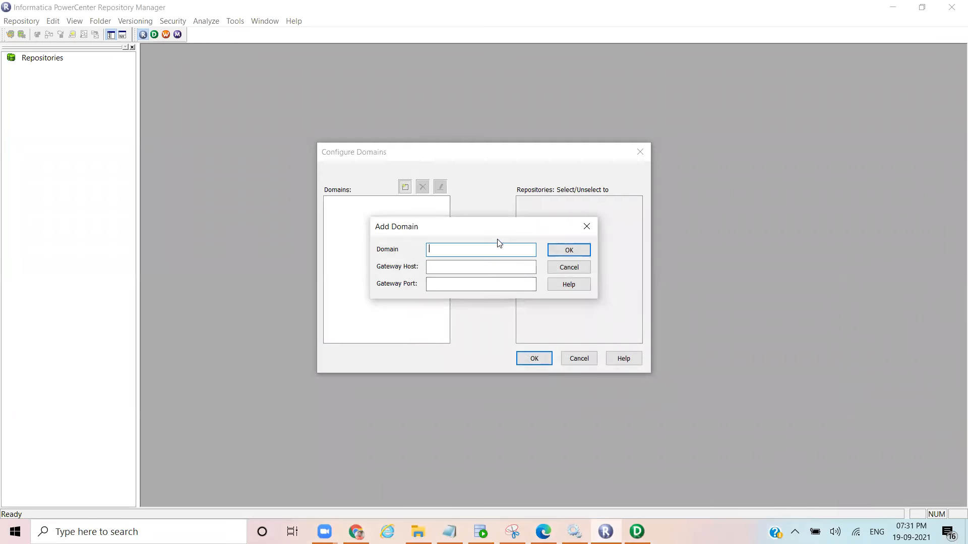
pyautogui.write('D')
pyautogui.press('BackSpace')
pyautogui.write('Domain')
pyautogui.press('Tab')
# Step: Review the license details in the Administrator console's domain navigator
pyautogui.click(605, 531)
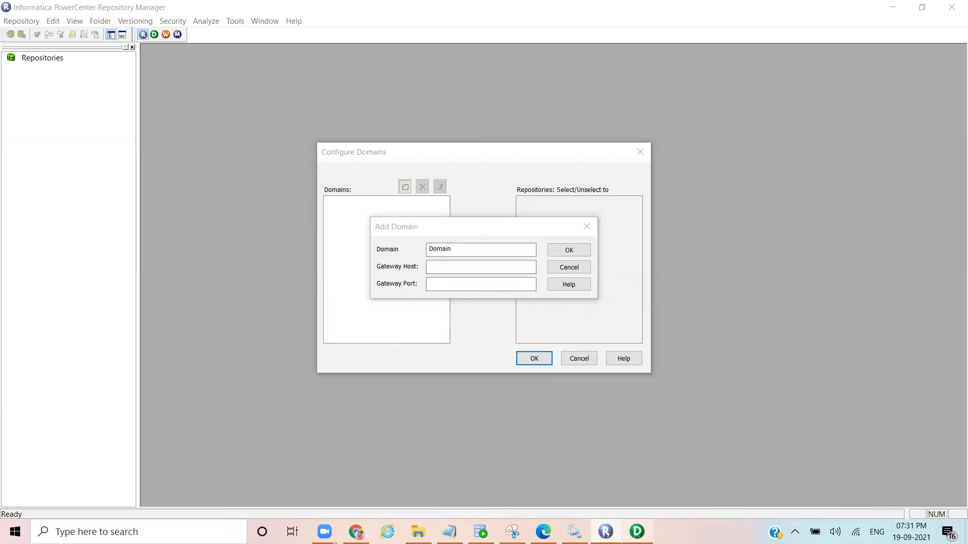
pyautogui.moveTo(543, 532)
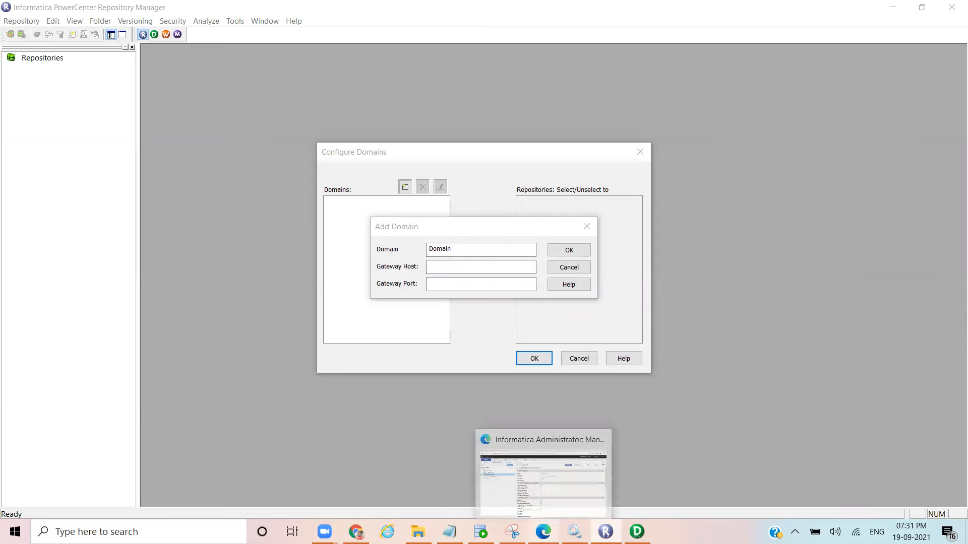
pyautogui.click(544, 469)
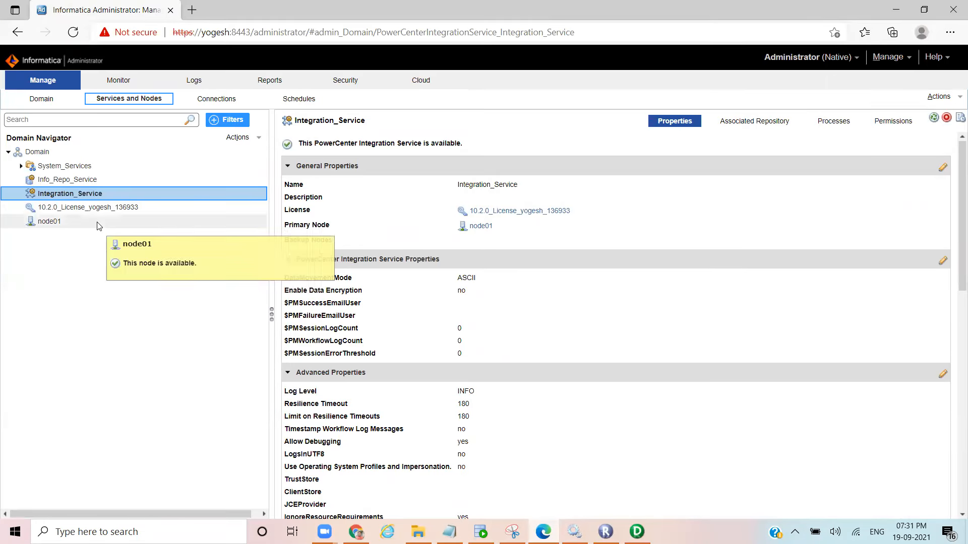
pyautogui.click(85, 210)
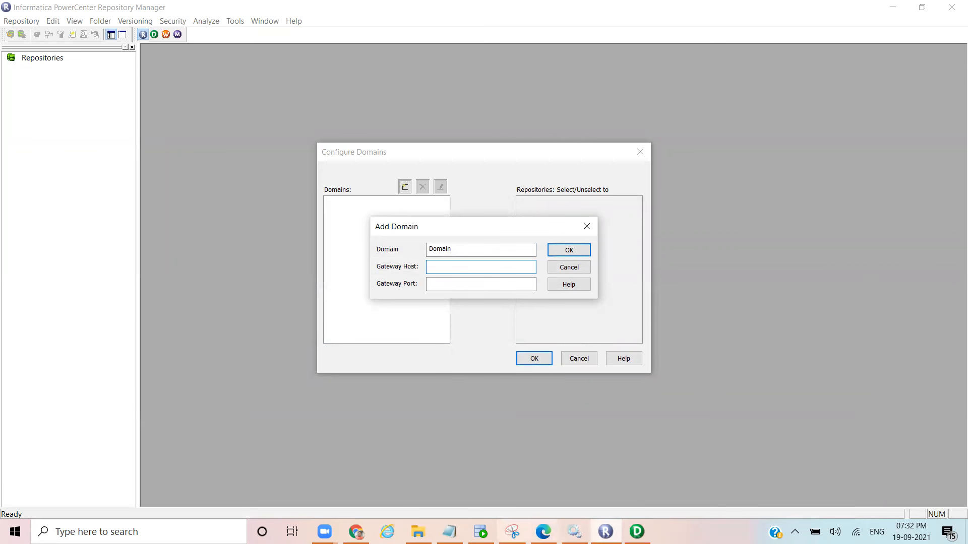
pyautogui.click(543, 530)
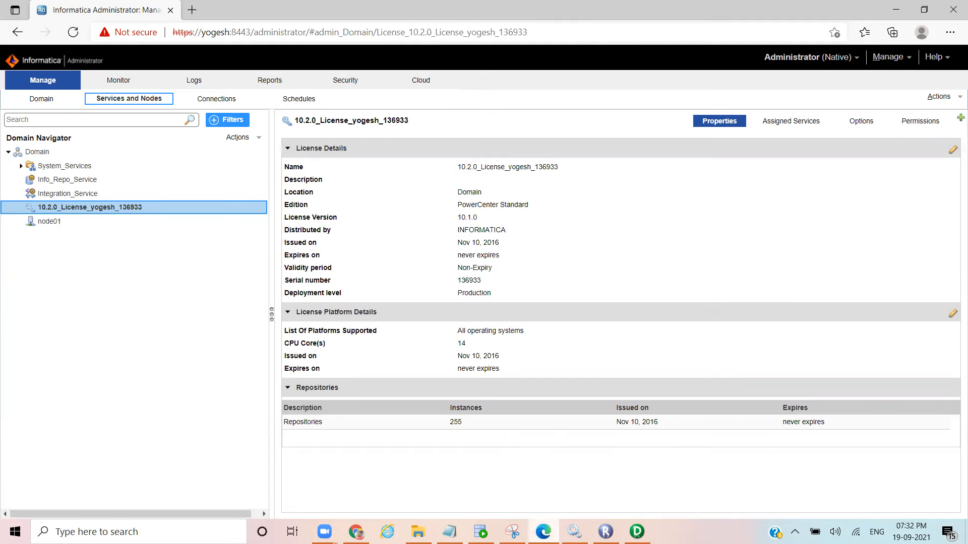
pyautogui.hotkey('alt', 'Tab')
# Step: Enter the server's gateway host name and gateway port 6005
pyautogui.write('yogesh')
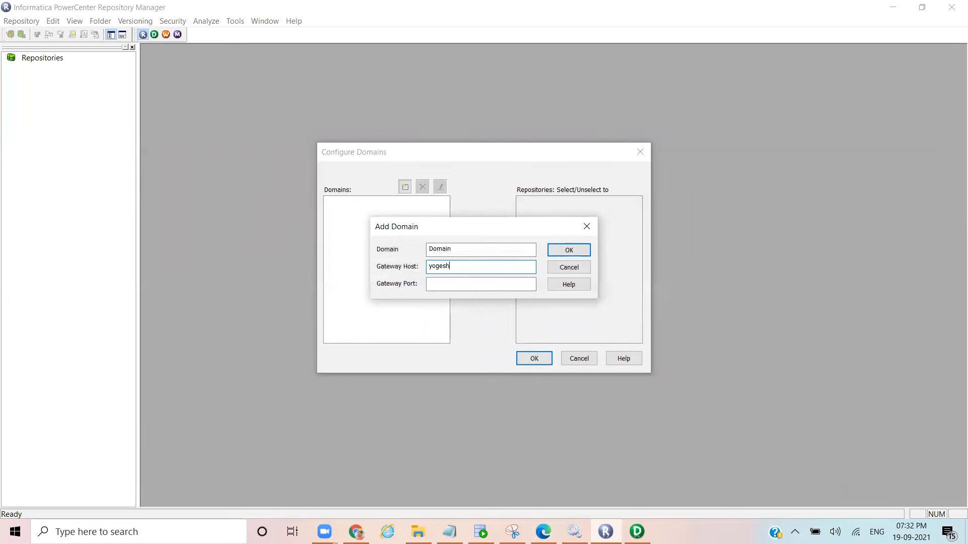
pyautogui.click(469, 284)
pyautogui.write('6005')
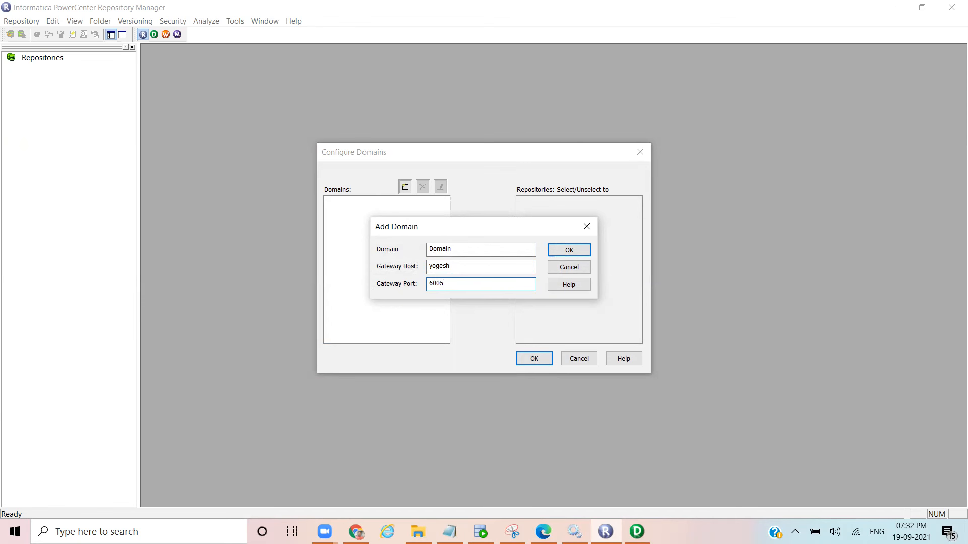
# Step: Save Domain, select Info_Repo_Service from its repositories and confirm the configuration
pyautogui.click(574, 253)
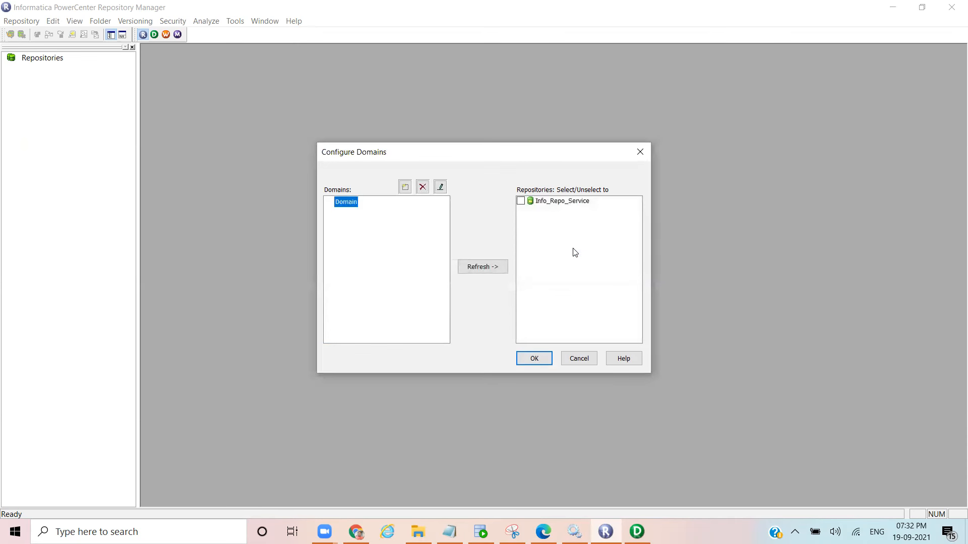
pyautogui.click(539, 203)
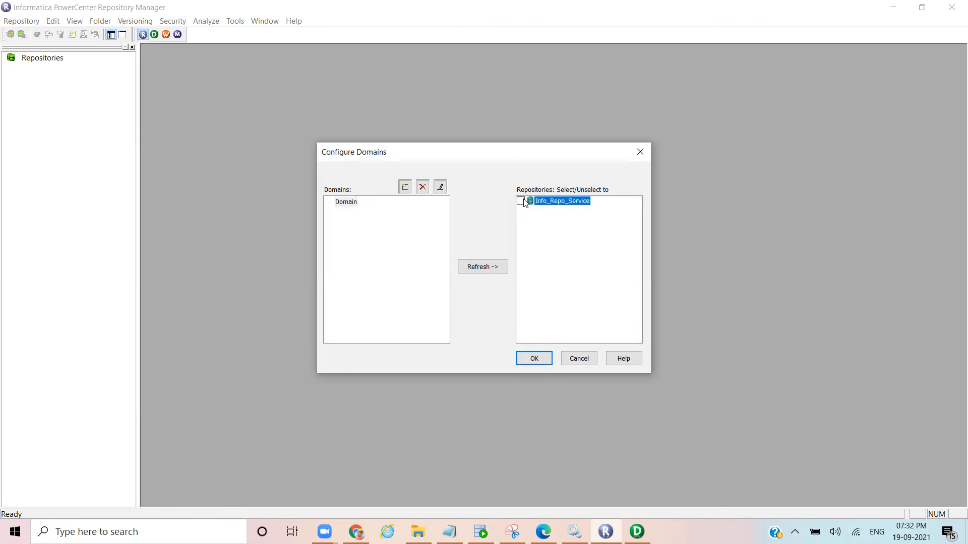
pyautogui.click(539, 360)
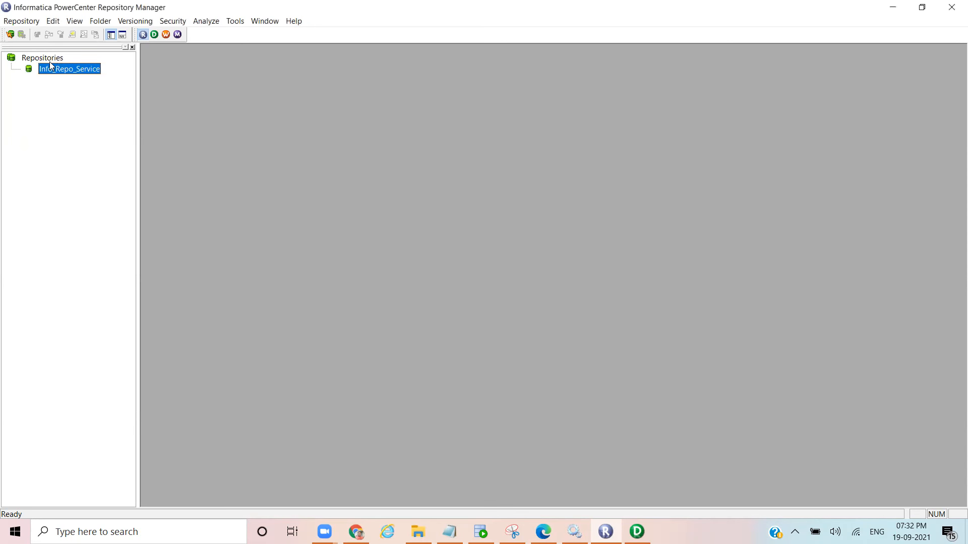